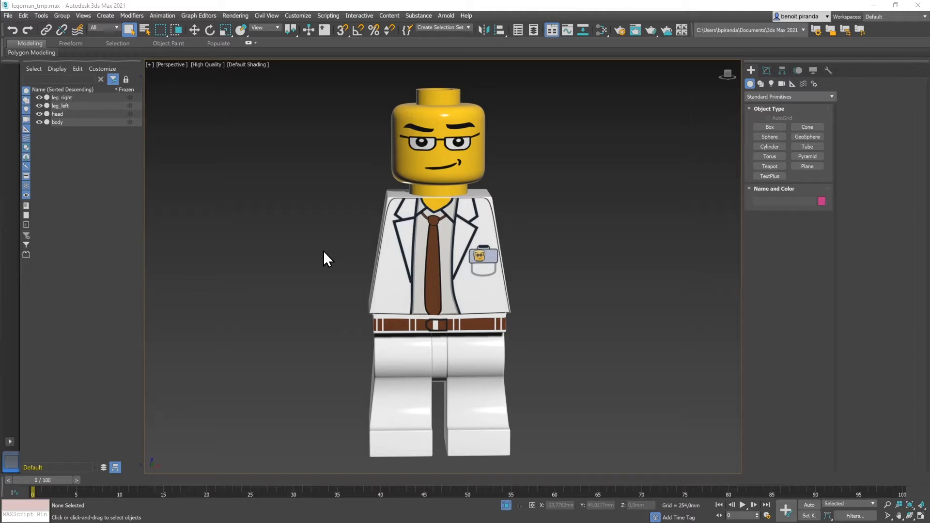
# Step: Show four viewports, change the Bottom view to Top, and frame the whole figure in the Top, Front and Left views
pyautogui.hotkey('alt', 'w')
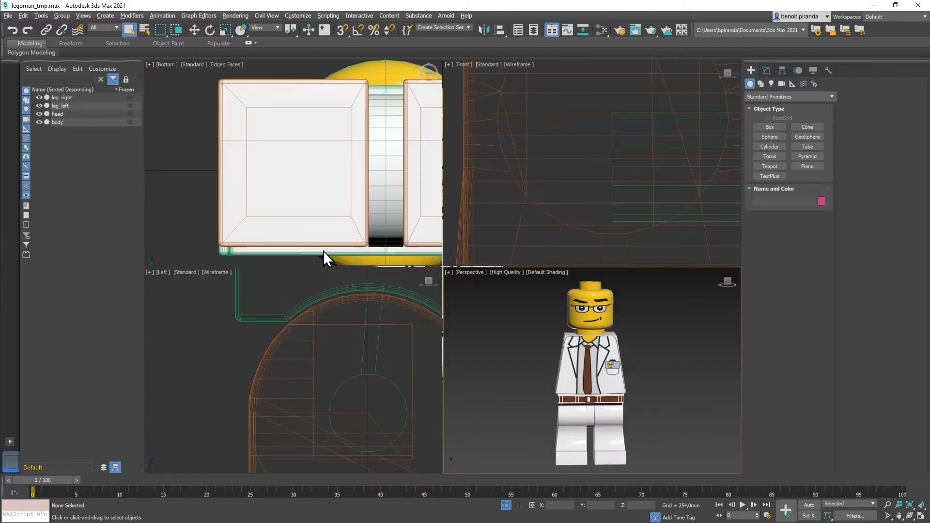
pyautogui.press('z')
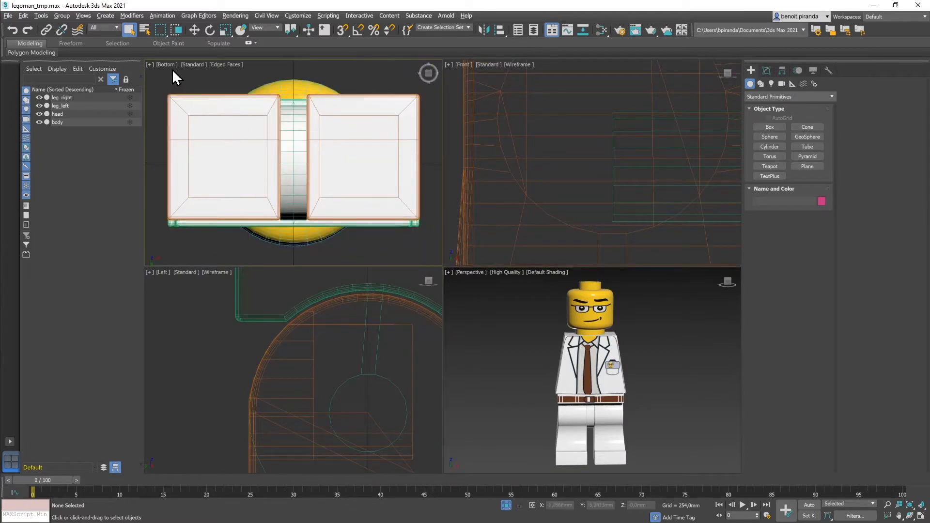
pyautogui.press('t')
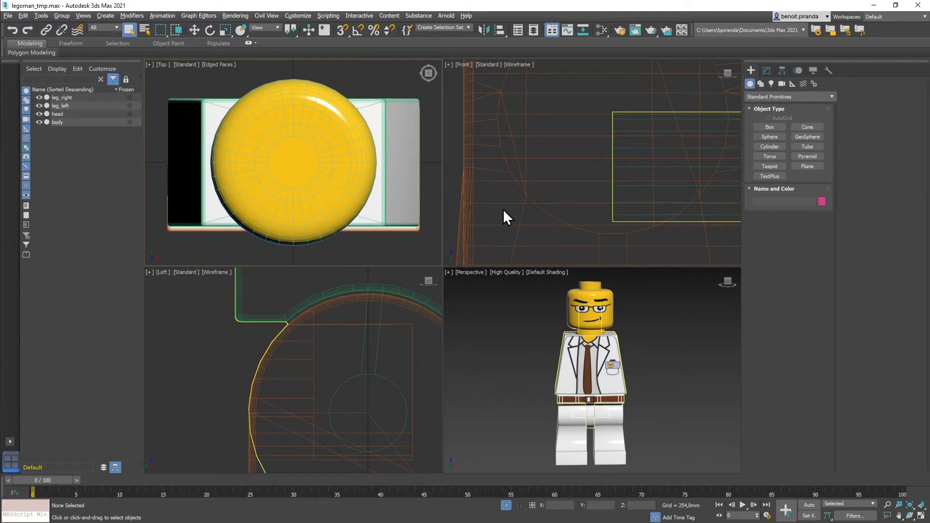
pyautogui.press('z')
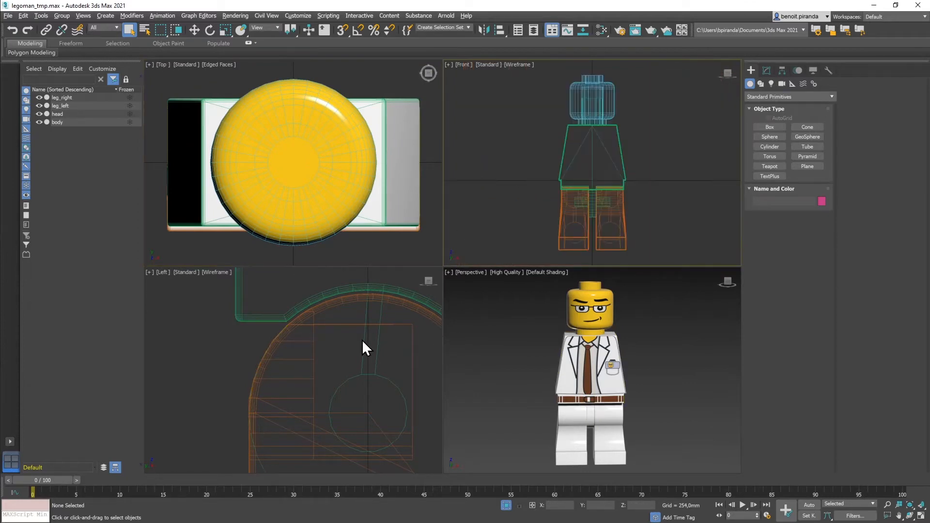
pyautogui.press('z')
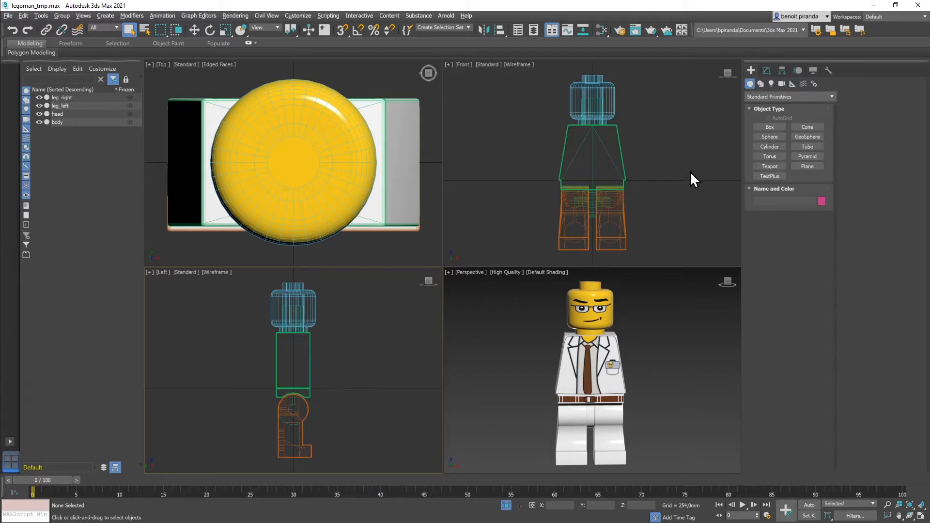
# Step: Create a sphere on the upper torso in the Left view with radius 2,7 mm, 12 segments and hemisphere 0,5
pyautogui.click(770, 137)
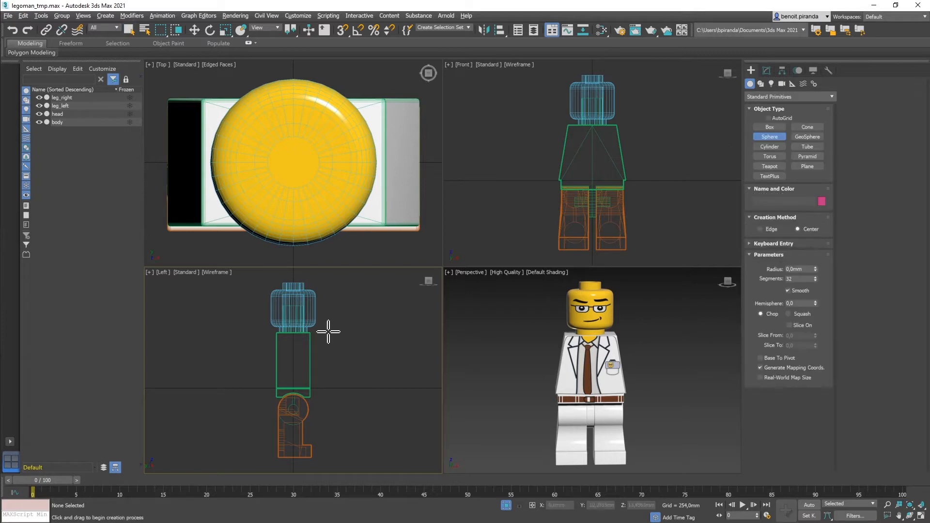
pyautogui.moveTo(293, 342); pyautogui.dragTo(294, 348)
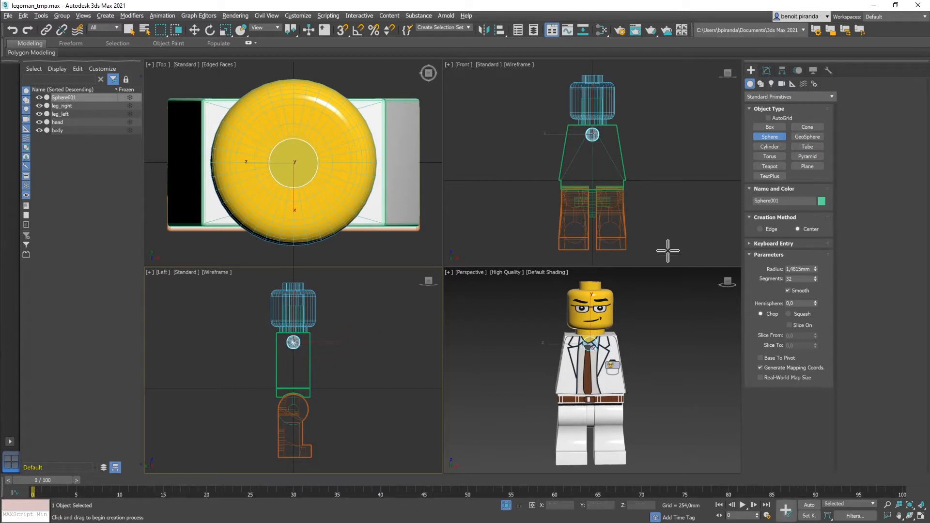
pyautogui.click(765, 69)
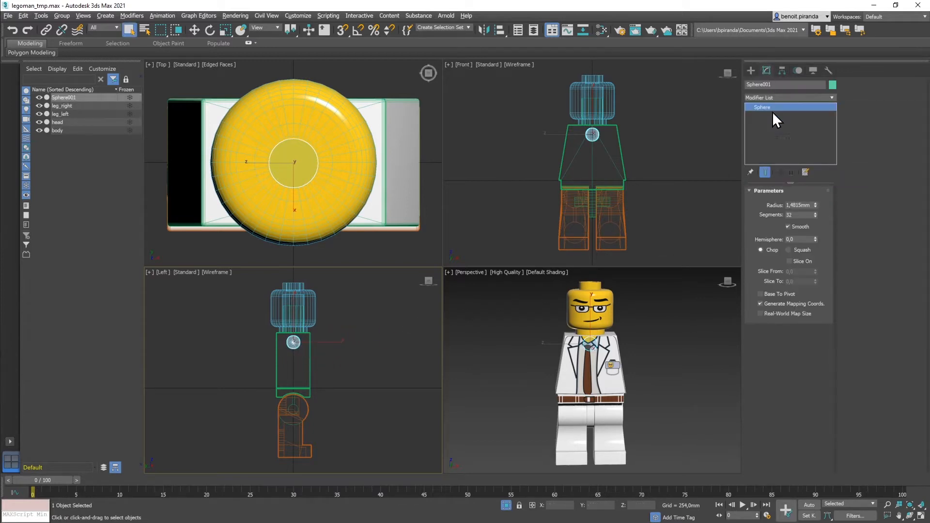
pyautogui.doubleClick(800, 205)
pyautogui.write('2,7')
pyautogui.press('Tab')
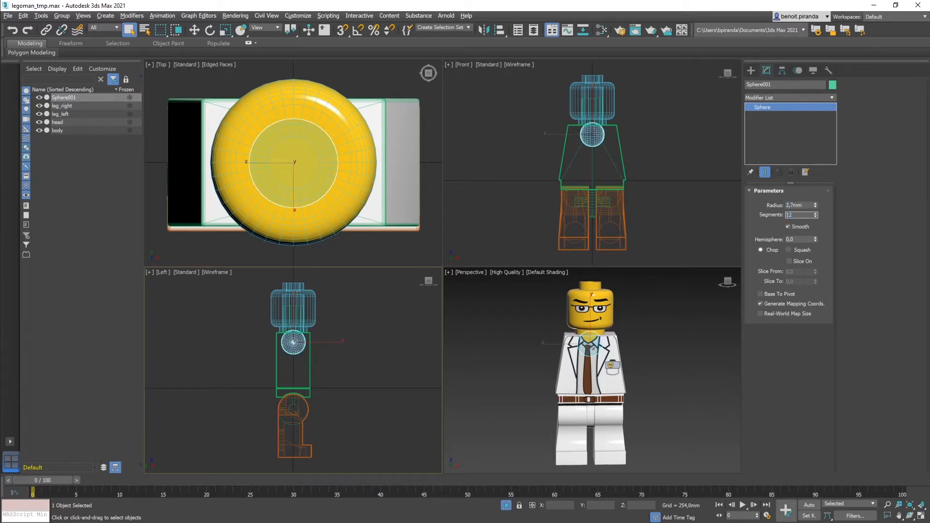
pyautogui.press('Tab')
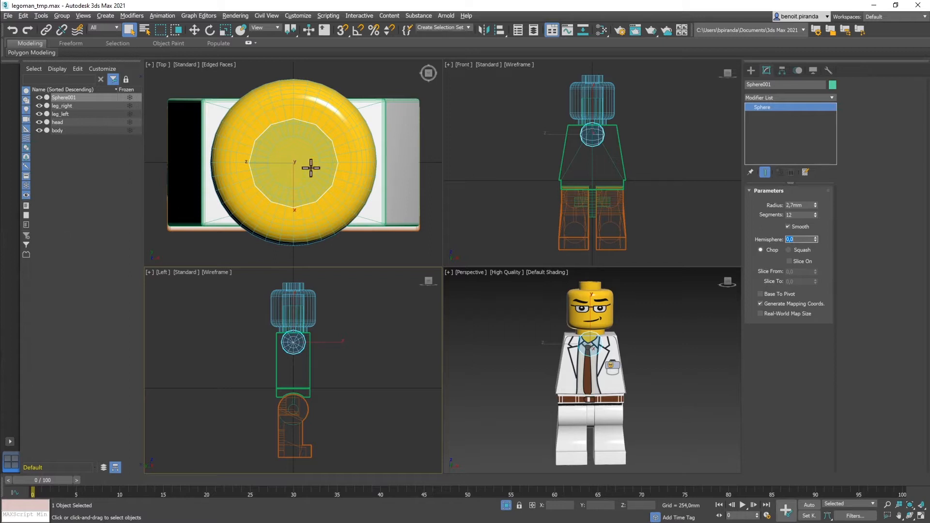
pyautogui.write('0')
pyautogui.press('Return')
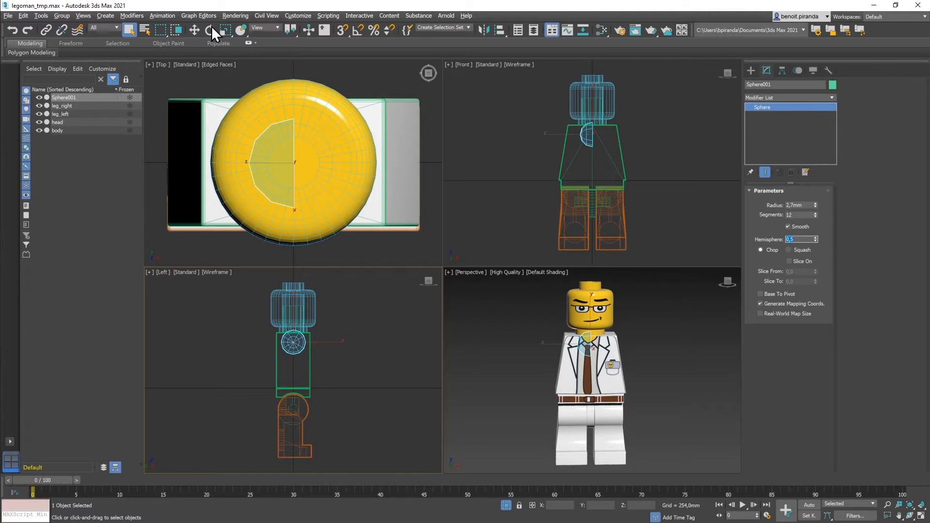
# Step: Move the half-sphere to the figure's shoulder at X -6,25 mm, Y 0 mm and Z 8,8 mm
pyautogui.press('w')
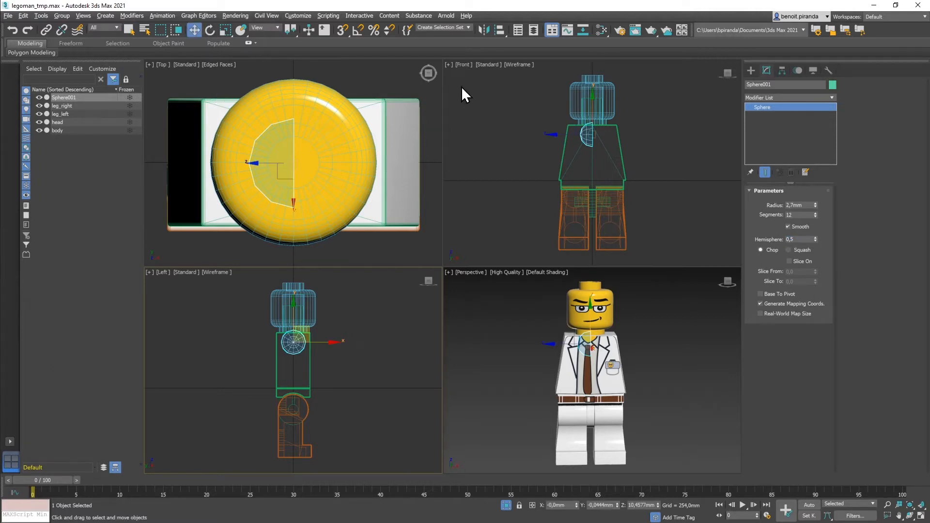
pyautogui.moveTo(585, 131); pyautogui.dragTo(557, 135)
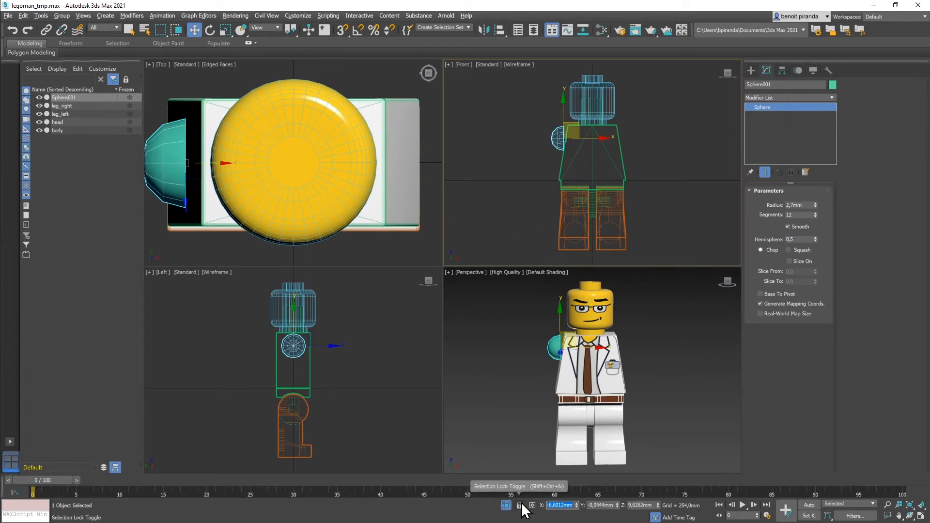
pyautogui.write('-6,25')
pyautogui.press('Tab')
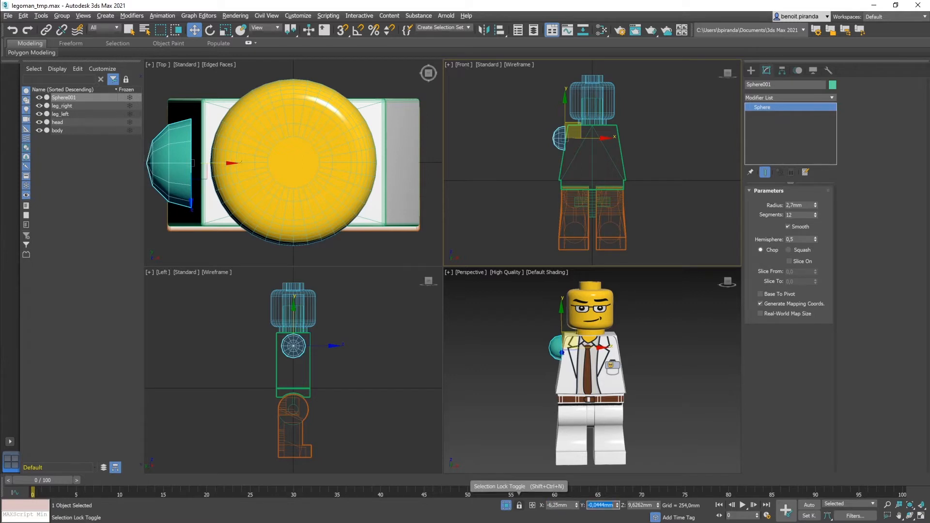
pyautogui.write('0')
pyautogui.press('Tab')
pyautogui.write('8')
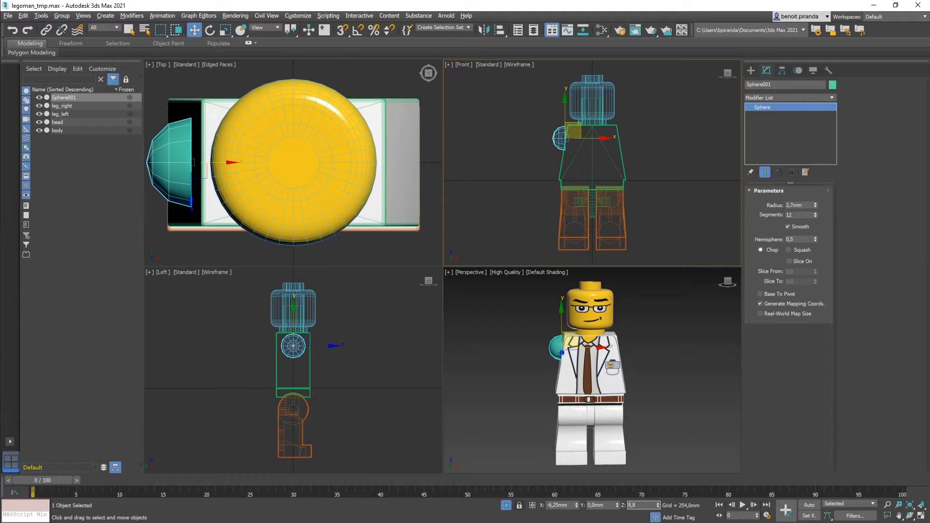
pyautogui.write(',8')
pyautogui.press('Tab')
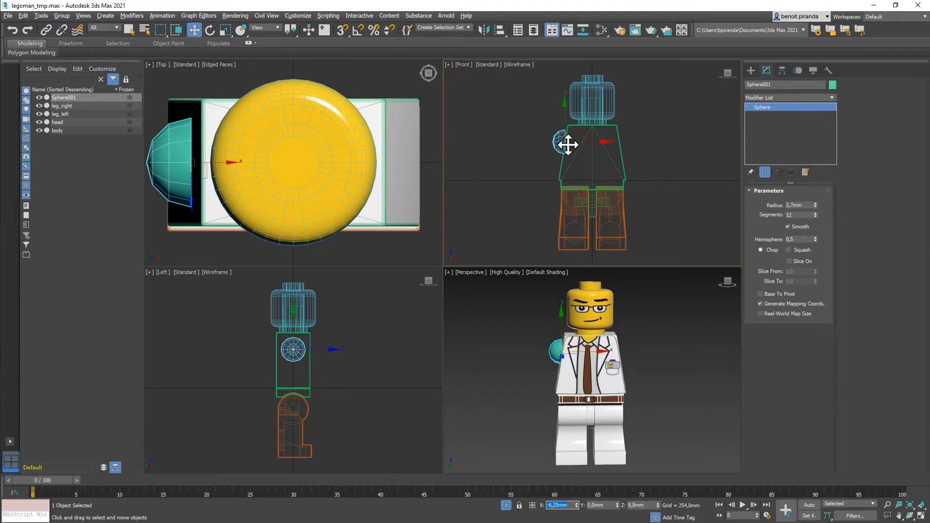
# Step: Rotate the half-sphere to align its flat face with the torso's slanted side, setting its X rotation to 80,6
pyautogui.scroll(5, 566, 144)
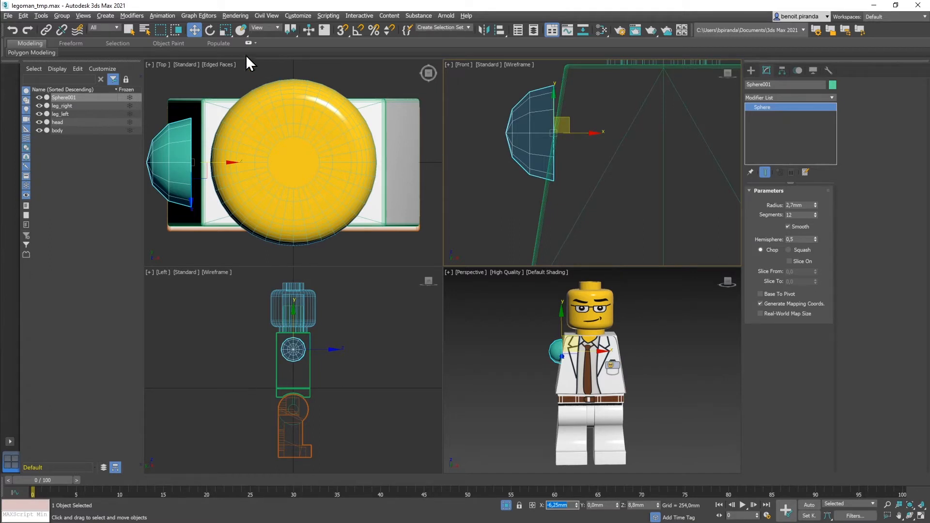
pyautogui.click(210, 30)
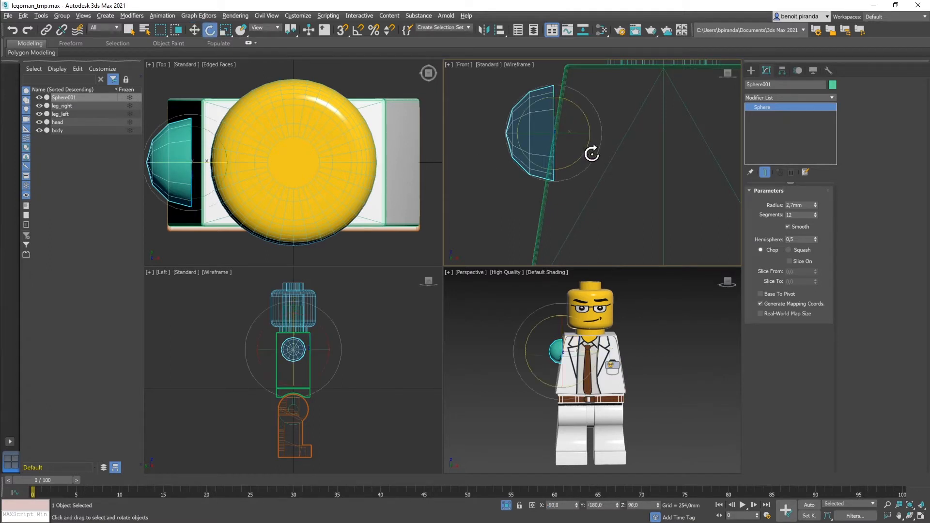
pyautogui.moveTo(596, 121); pyautogui.dragTo(594, 129)
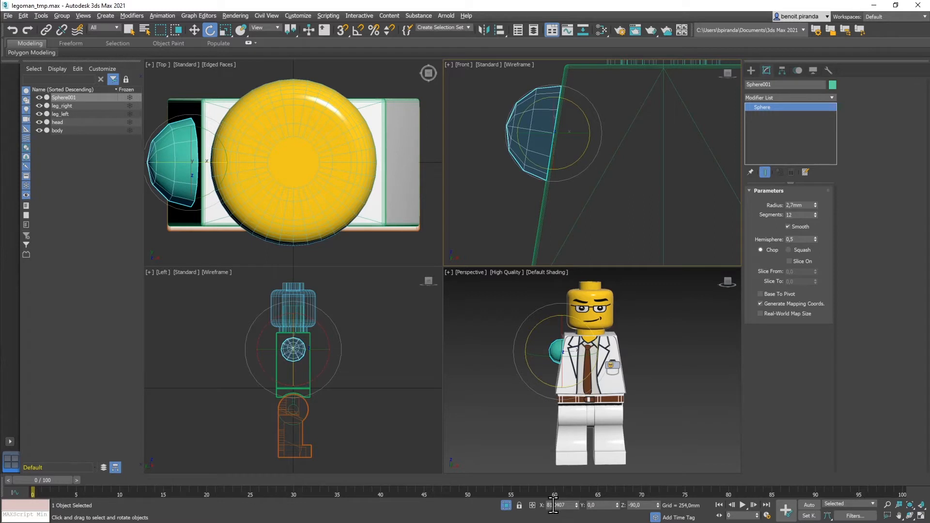
pyautogui.moveTo(547, 505); pyautogui.dragTo(574, 505)
pyautogui.write('810,6')
pyautogui.press('Return')
pyautogui.click(545, 446)
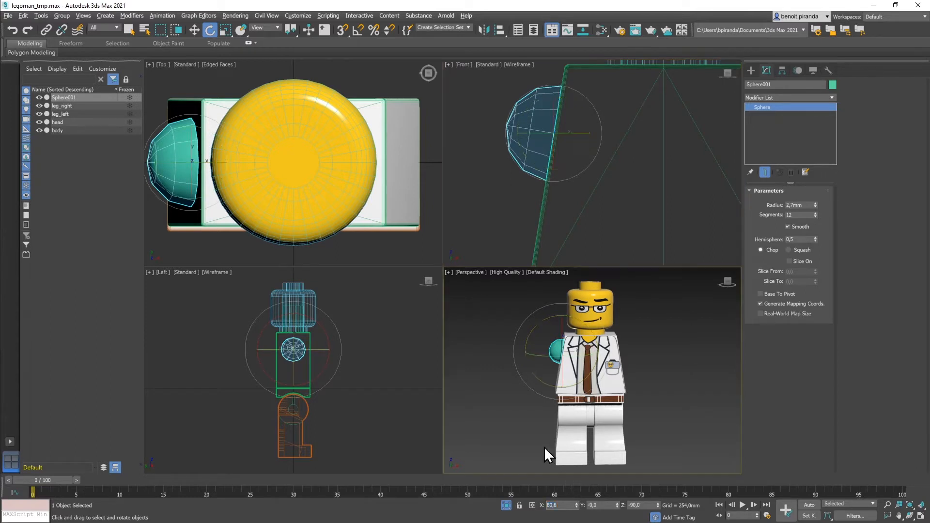
pyautogui.click(529, 130)
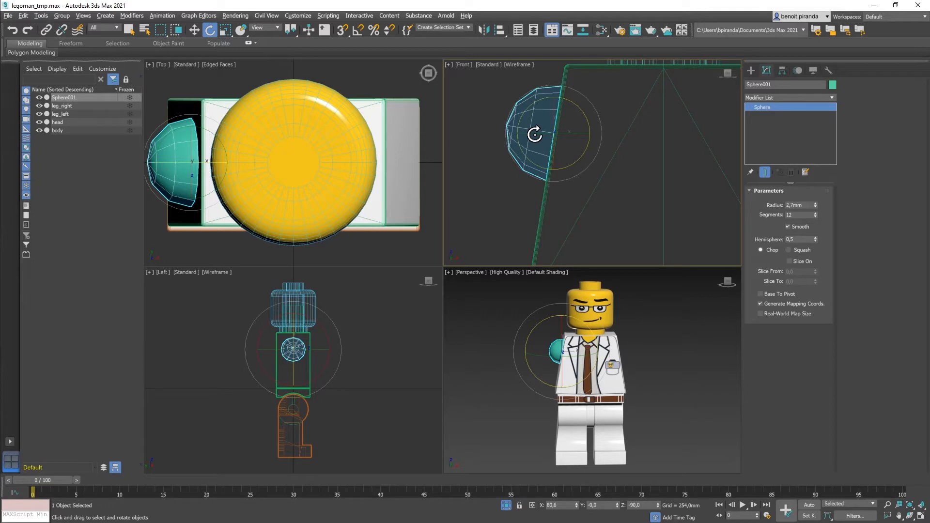
# Step: Switch the Top view to wireframe and create a cylinder beside the half-sphere, about 2,66 mm in radius and -7,37 mm in height
pyautogui.scroll(-2, 343, 171)
pyautogui.moveTo(342, 171); pyautogui.dragTo(394, 166, button='middle')
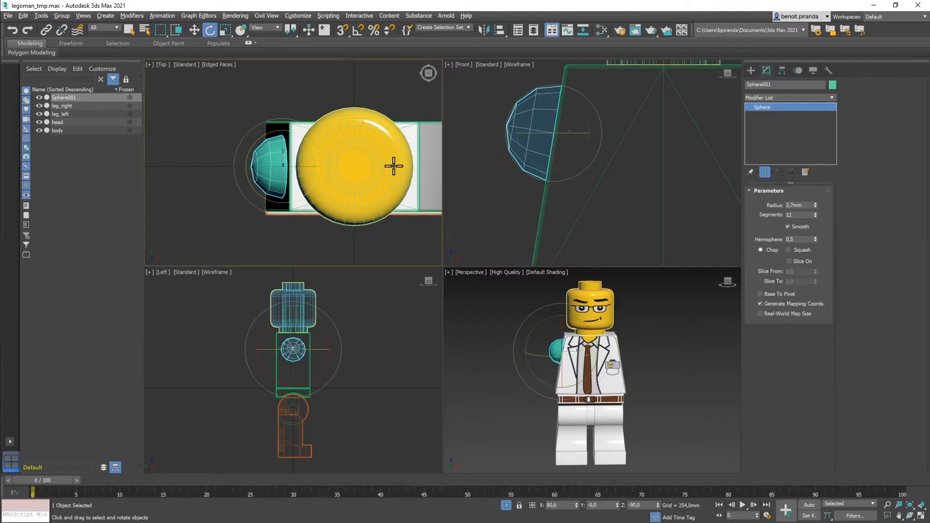
pyautogui.press('F3')
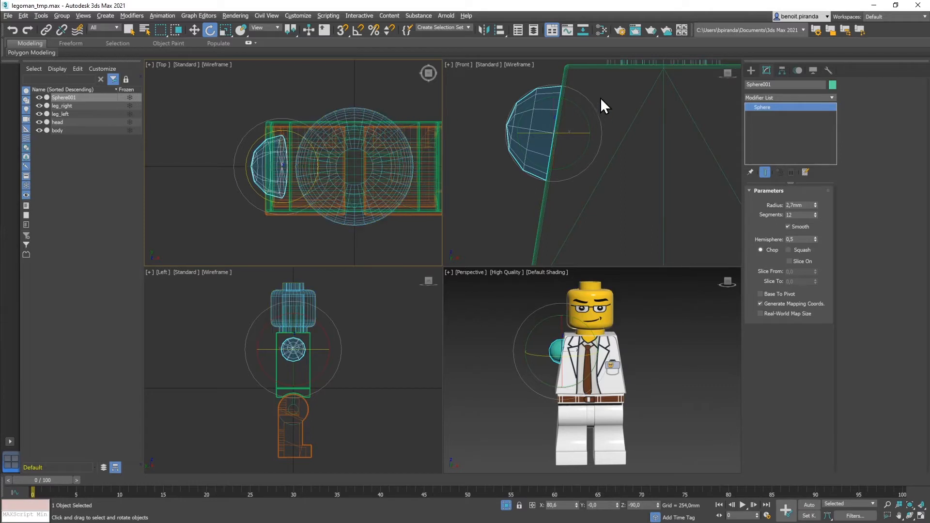
pyautogui.click(750, 70)
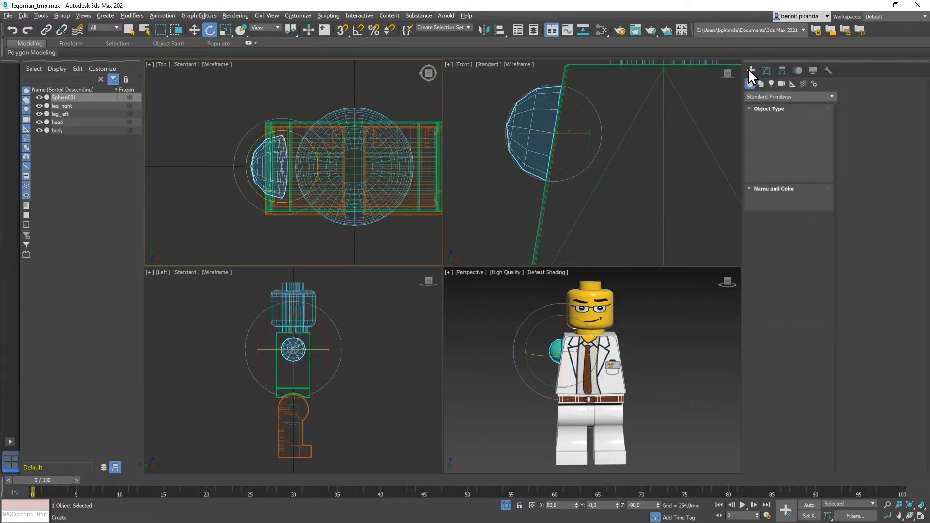
pyautogui.click(771, 146)
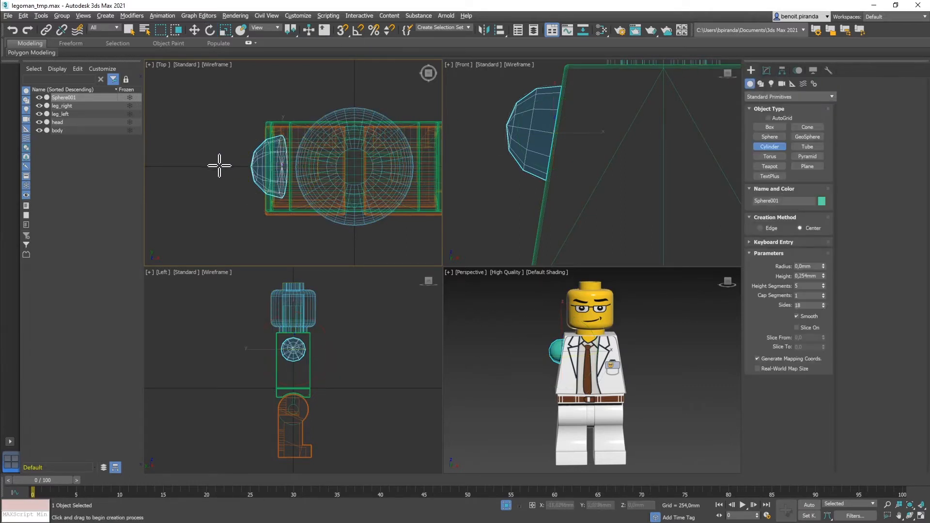
pyautogui.moveTo(213, 167); pyautogui.dragTo(239, 187)
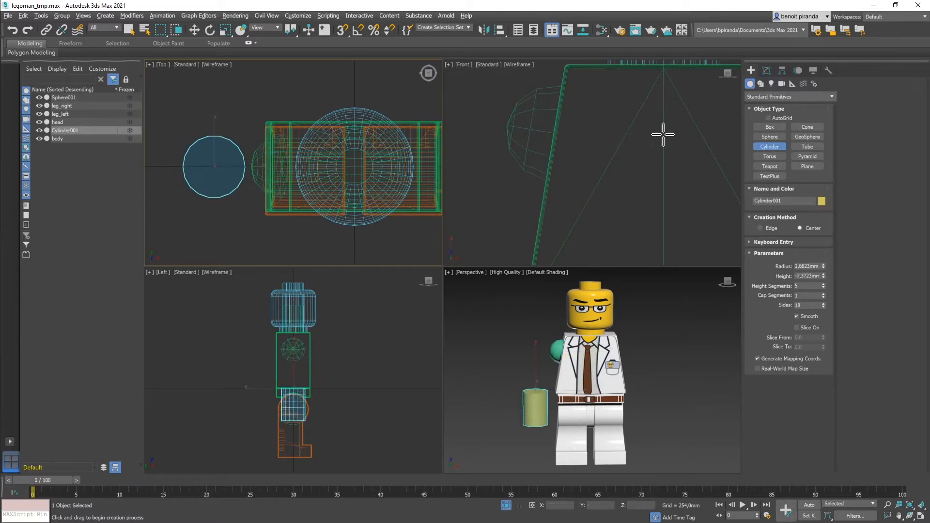
pyautogui.press('e')
# Step: Set the cylinder's radius to 2,7 mm, height to -6 mm, height segments to 3 and sides to 6
pyautogui.click(770, 71)
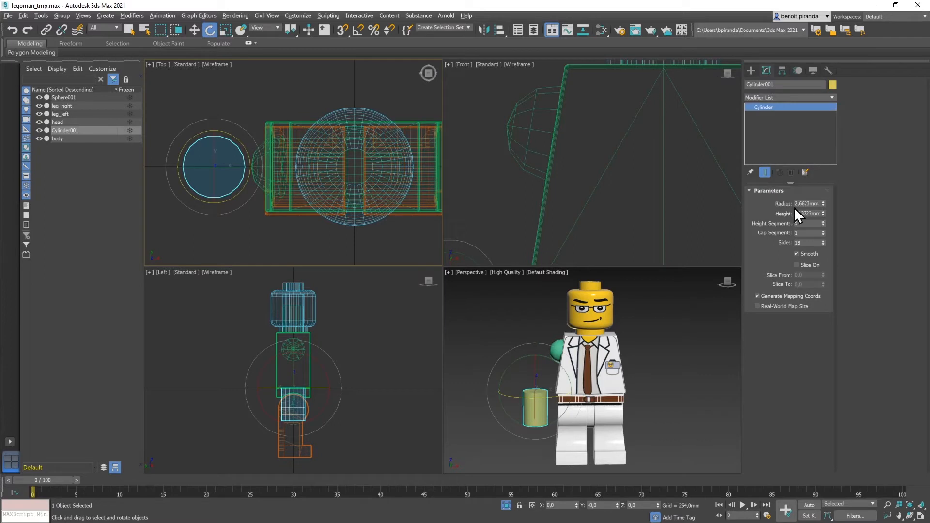
pyautogui.moveTo(821, 203); pyautogui.dragTo(777, 204)
pyautogui.write('2,7')
pyautogui.press('Tab')
pyautogui.write('-6')
pyautogui.press('Tab')
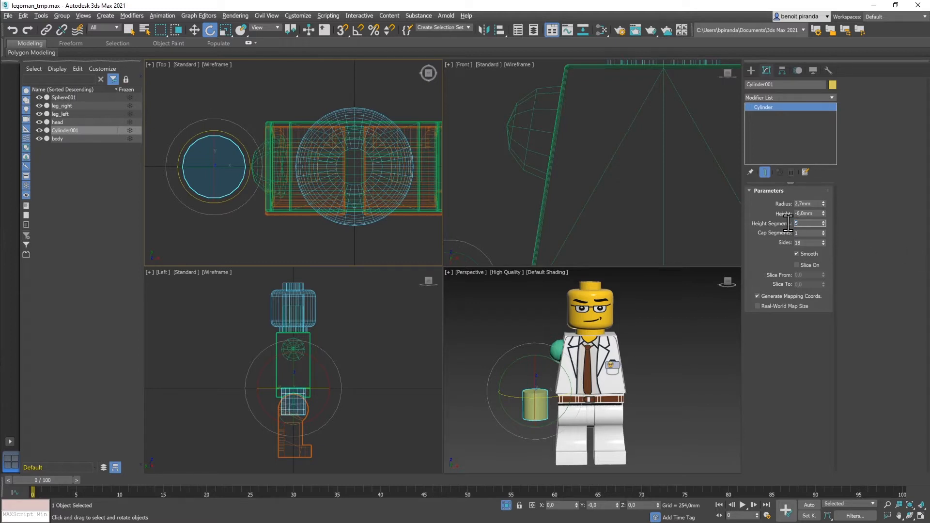
pyautogui.doubleClick(800, 243)
pyautogui.write('6')
pyautogui.press('Return')
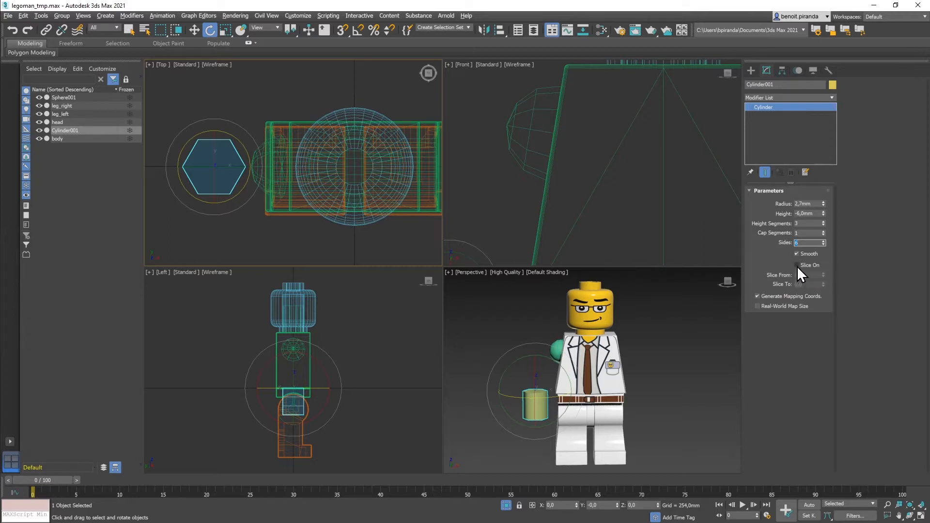
# Step: Enable slicing on the cylinder and slice it from -90 to 90 to leave an outward-facing half
pyautogui.click(814, 267)
pyautogui.write('90')
pyautogui.press('Tab')
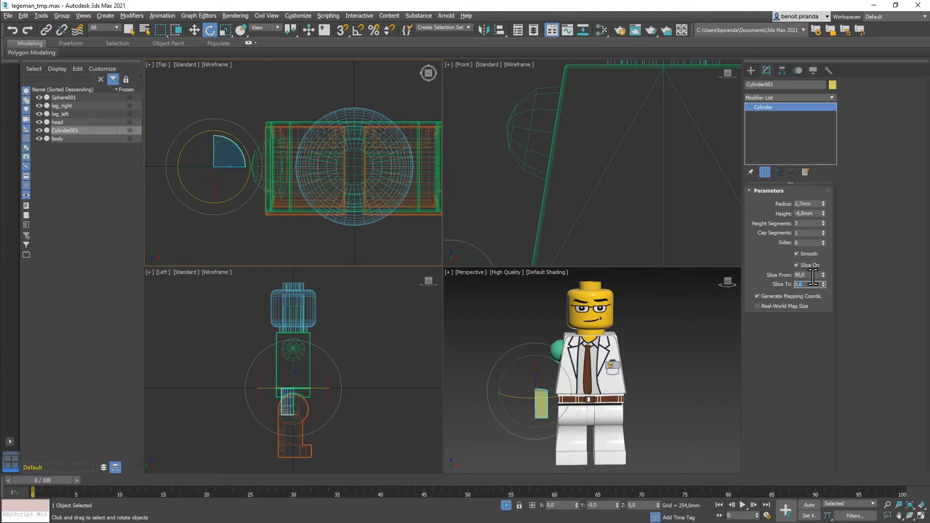
pyautogui.moveTo(824, 284); pyautogui.dragTo(825, 284)
pyautogui.click(796, 275)
pyautogui.write('-')
pyautogui.press('Tab')
pyautogui.write('90')
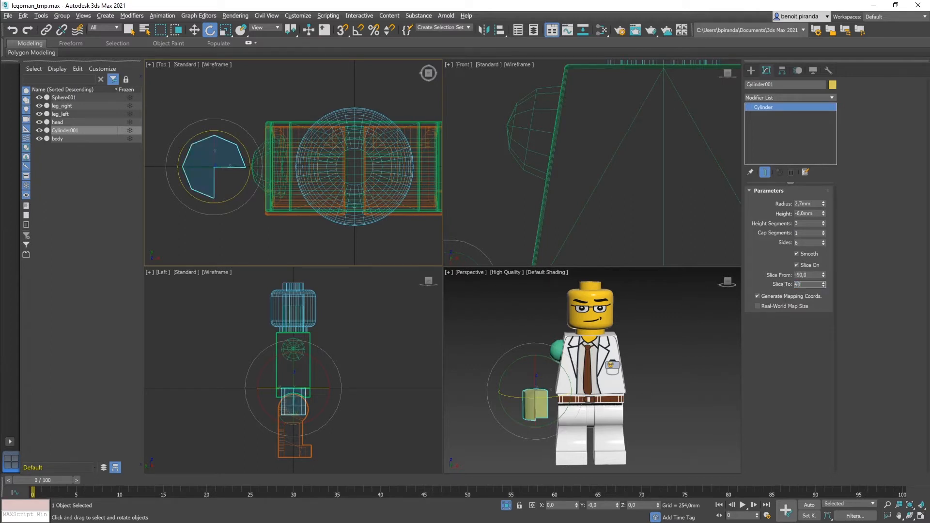
pyautogui.press('Return')
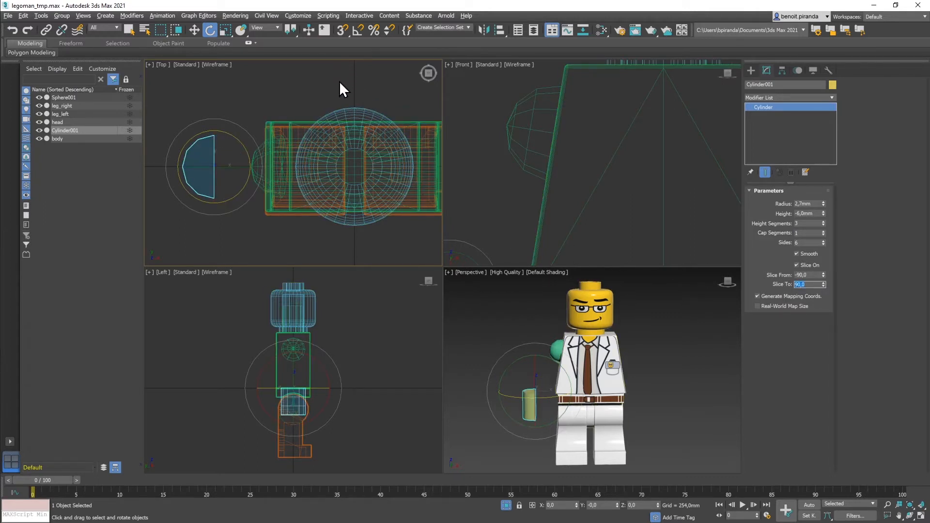
# Step: Move the half-cylinder beneath the shoulder half-sphere, setting its position to X -6,25 mm, Y 0 mm and Z 8,8 mm
pyautogui.click(195, 30)
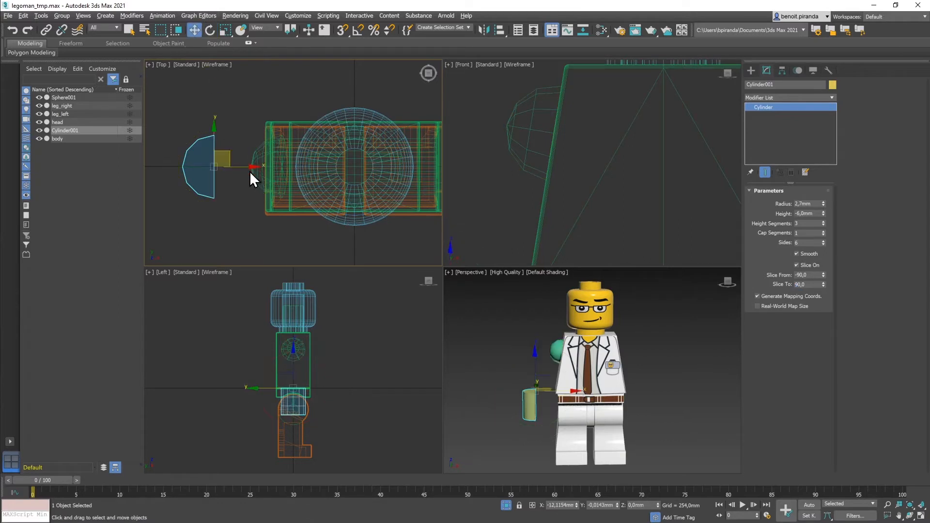
pyautogui.moveTo(240, 167); pyautogui.dragTo(287, 166)
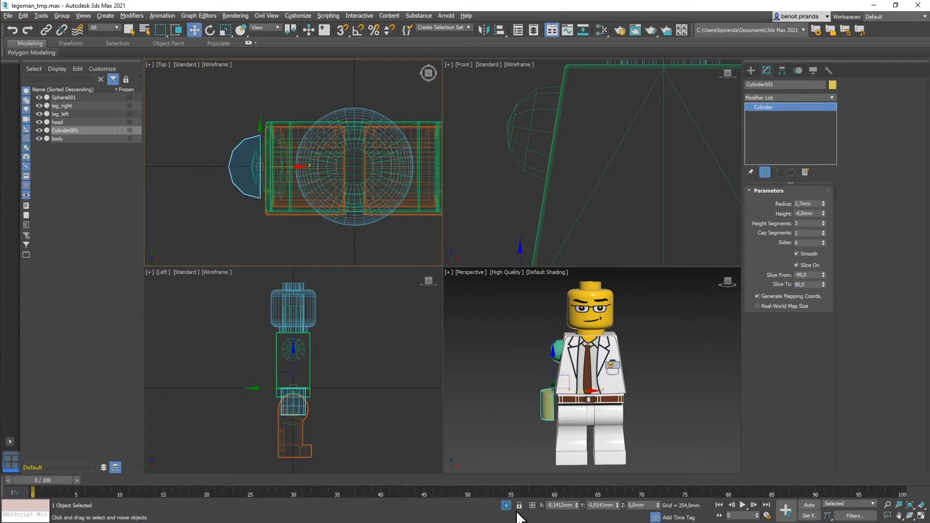
pyautogui.click(564, 505)
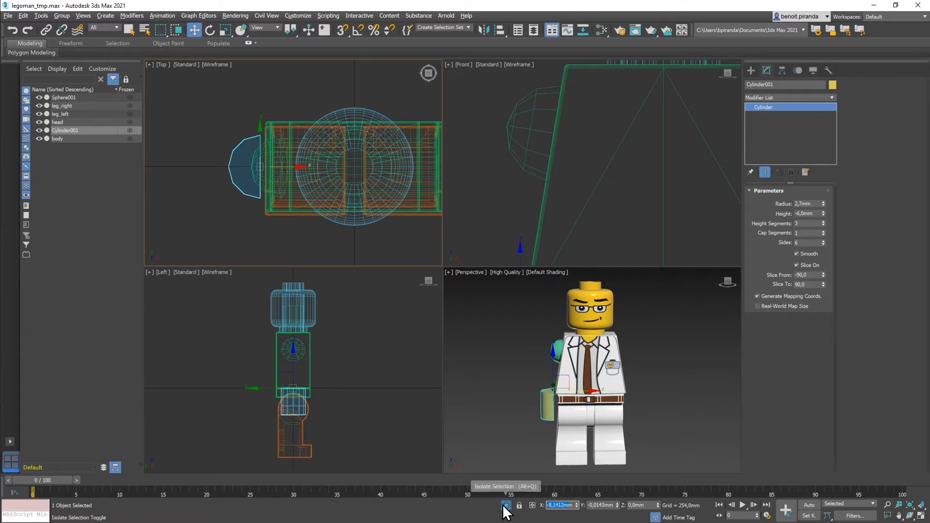
pyautogui.press('BackSpace')
pyautogui.write('-6,')
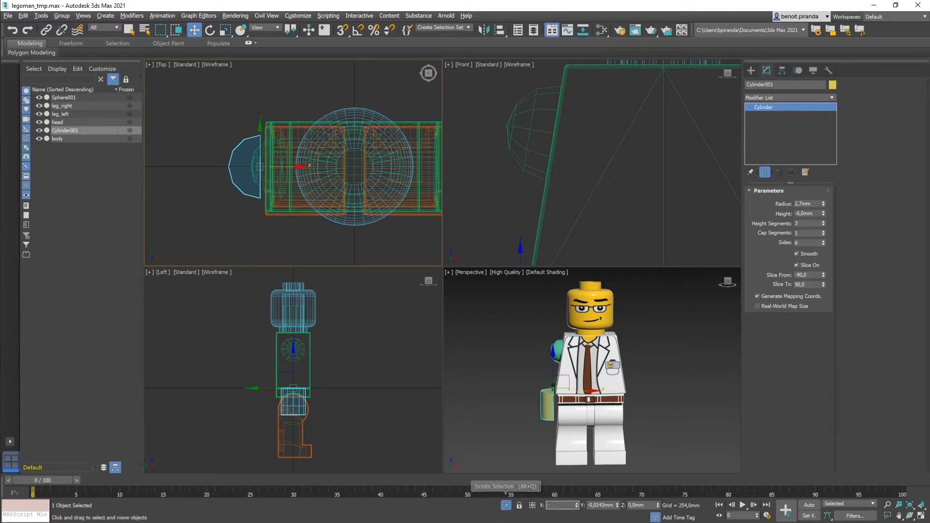
pyautogui.write('25')
pyautogui.press('Tab')
pyautogui.write('0')
pyautogui.press('Tab')
pyautogui.write('8,8')
pyautogui.press('Return')
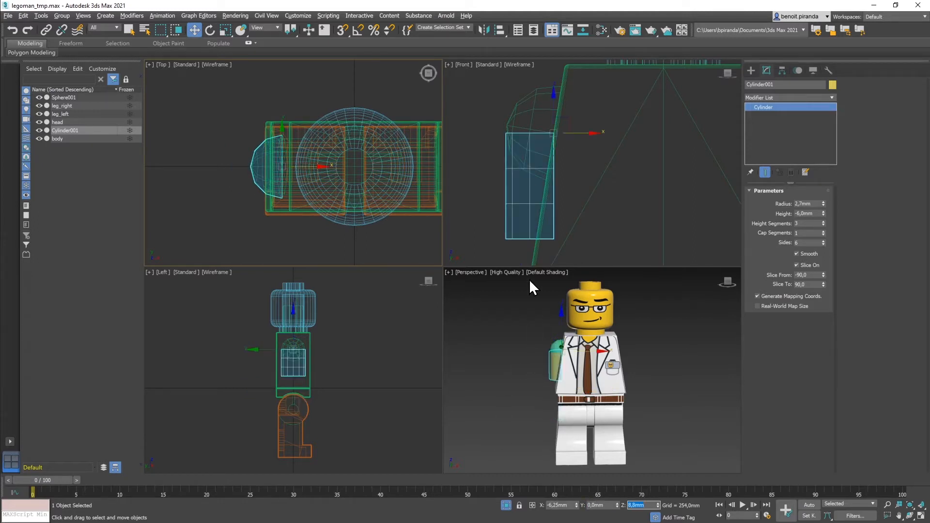
# Step: Rotate the half-cylinder outward from the torso in the Front view, setting its Y rotation to 23,8
pyautogui.click(210, 31)
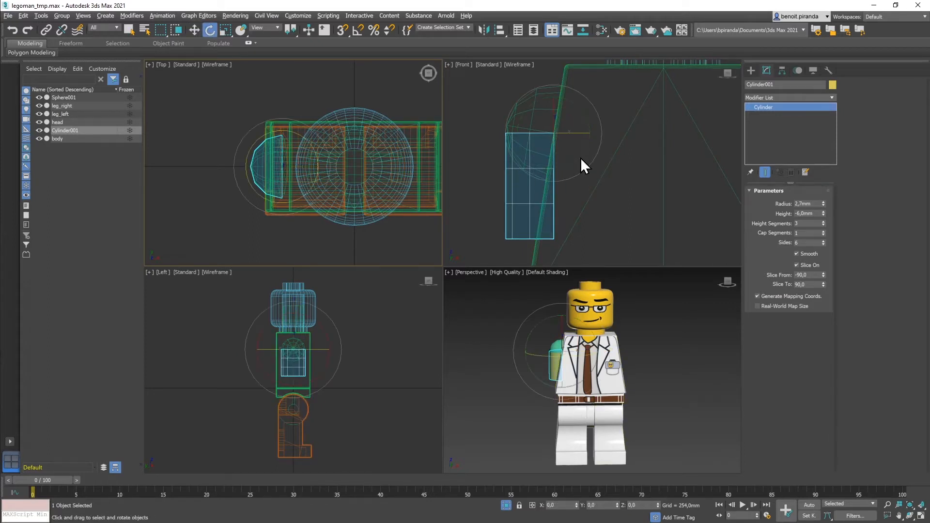
pyautogui.moveTo(580, 159); pyautogui.dragTo(561, 158)
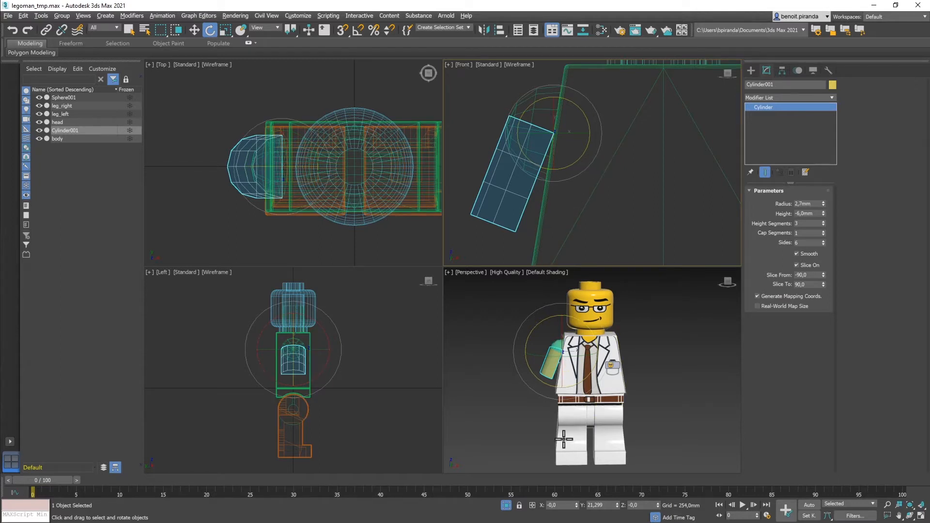
pyautogui.doubleClick(599, 506)
pyautogui.write('23,8')
pyautogui.press('Return')
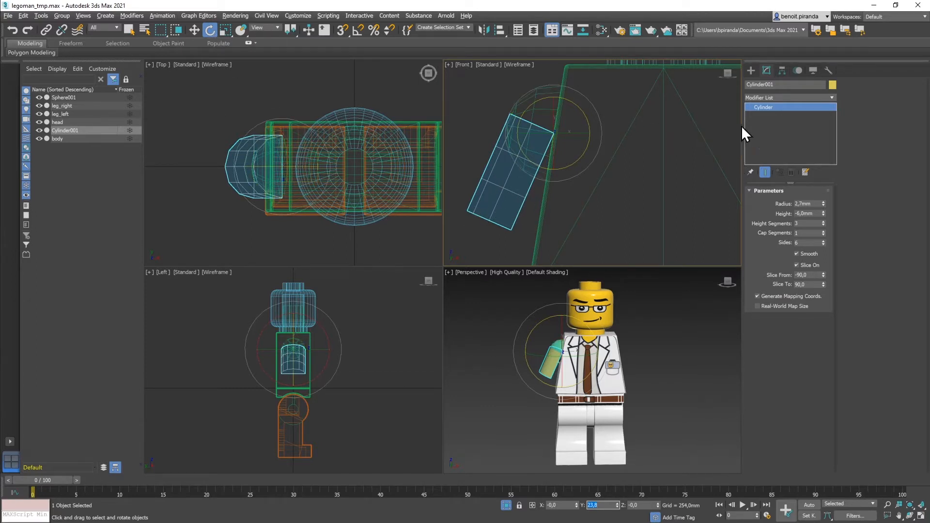
# Step: Create a second cylinder beside the arm in the Top view, about 2,35 mm in radius and -6,01 mm in height
pyautogui.click(752, 71)
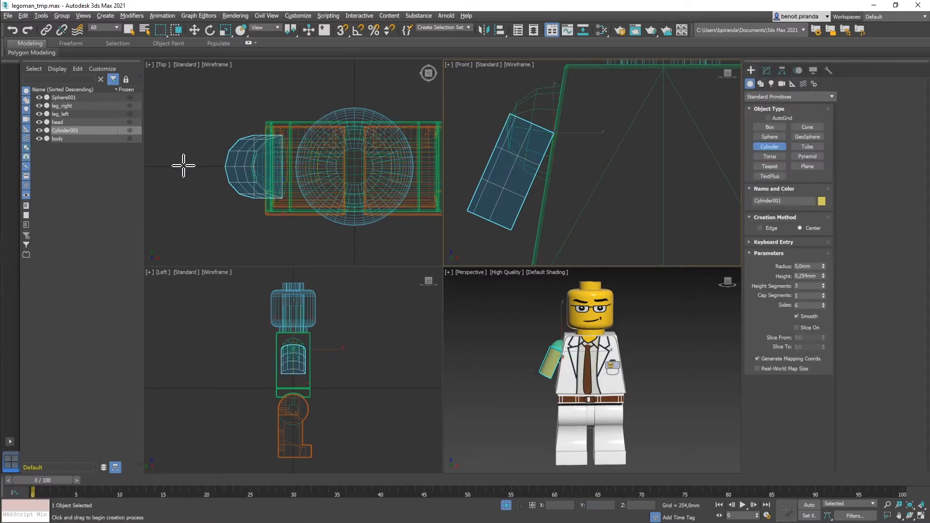
pyautogui.moveTo(184, 165); pyautogui.dragTo(199, 181)
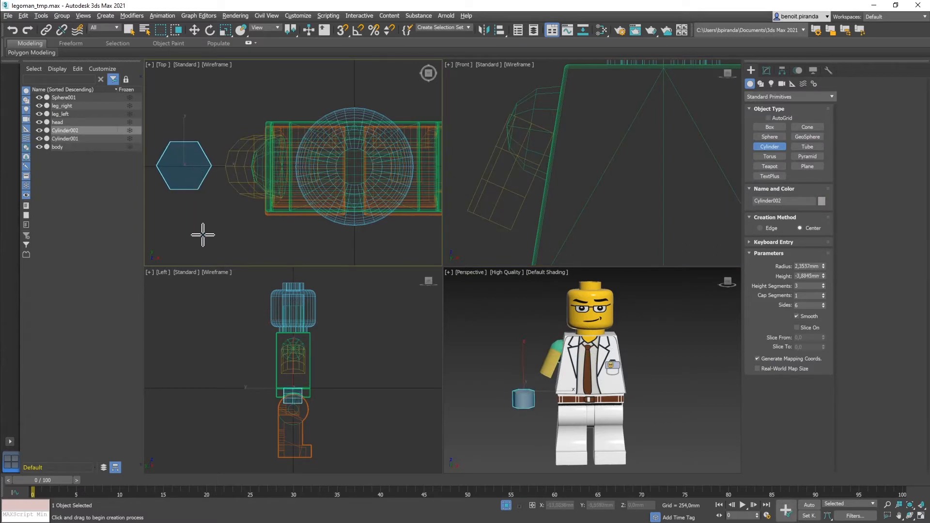
pyautogui.click(202, 253)
pyautogui.click(766, 71)
pyautogui.press('e')
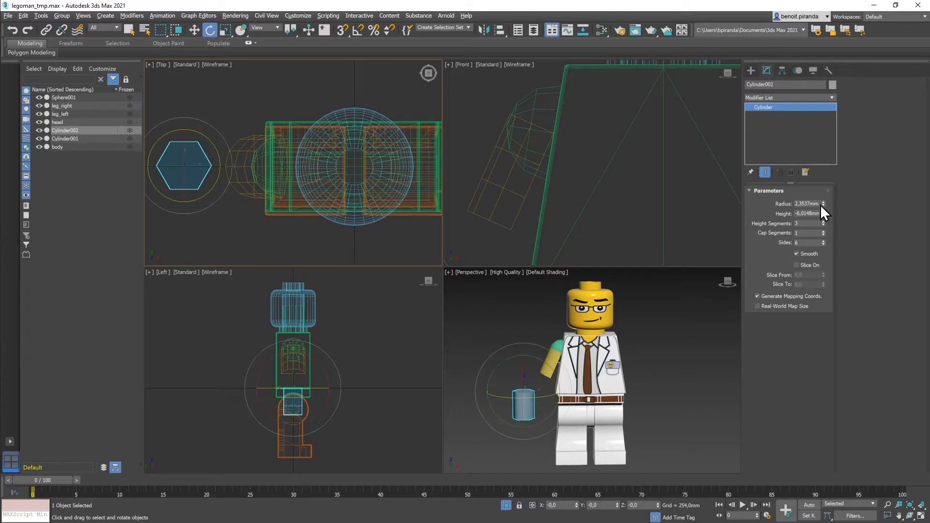
# Step: Set the second cylinder's radius to 2 mm and its height to -6 mm
pyautogui.moveTo(821, 204); pyautogui.dragTo(768, 204)
pyautogui.write('2')
pyautogui.doubleClick(803, 213)
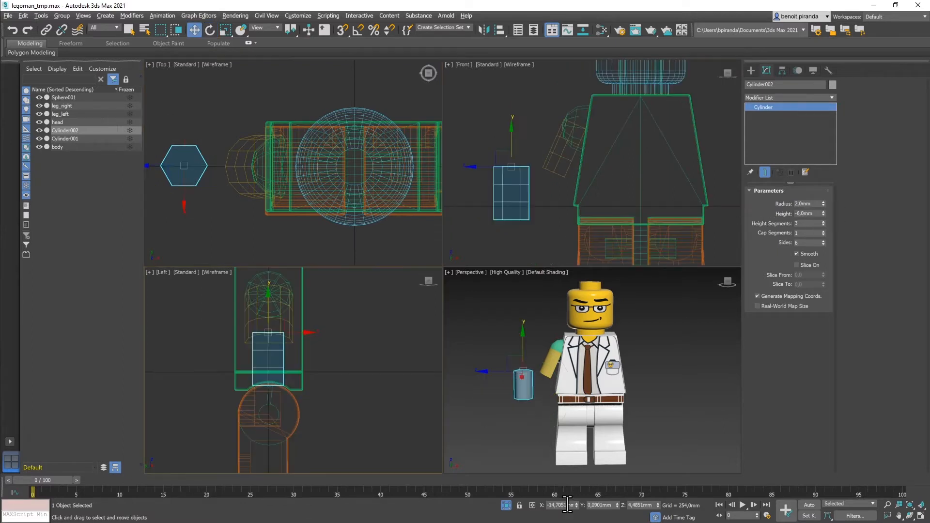
# Step: Position the second cylinder at X -7,8 mm, Y 0 mm and Z 4,4 mm below the upper arm
pyautogui.moveTo(574, 505); pyautogui.dragTo(495, 501)
pyautogui.write('-7,8')
pyautogui.press('Tab')
pyautogui.write('0')
pyautogui.press('Tab')
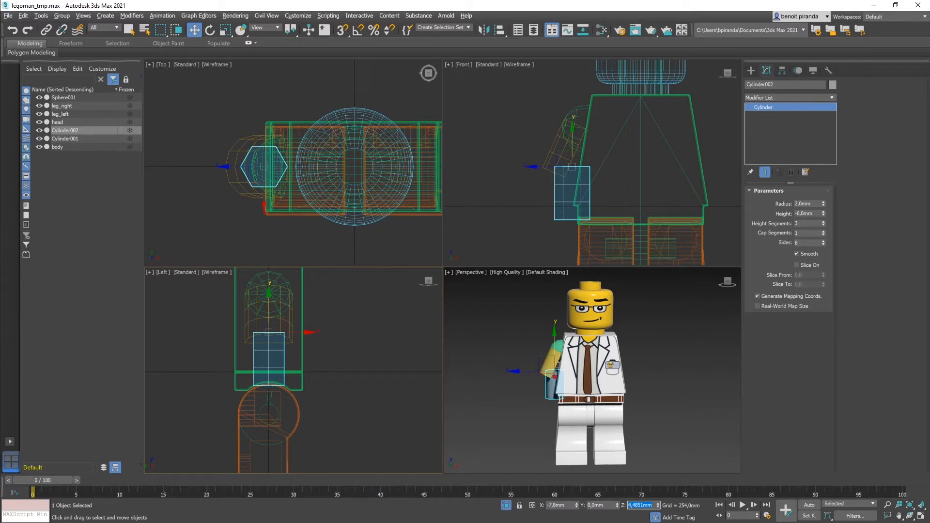
pyautogui.write('4,4')
pyautogui.press('Return')
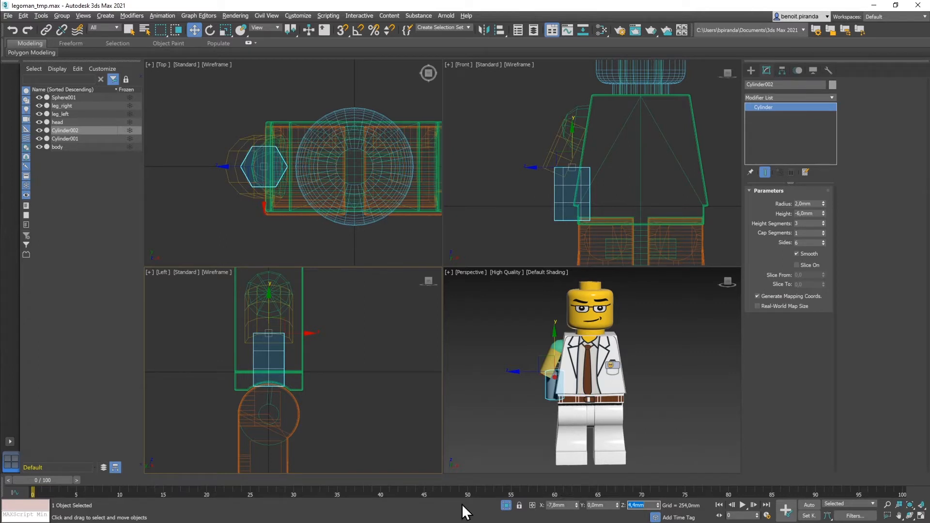
# Step: Shift the forearm cylinder outward along X in the Front view, to about -9,17 mm
pyautogui.click(536, 168)
pyautogui.click(556, 183)
pyautogui.moveTo(600, 170); pyautogui.dragTo(588, 167)
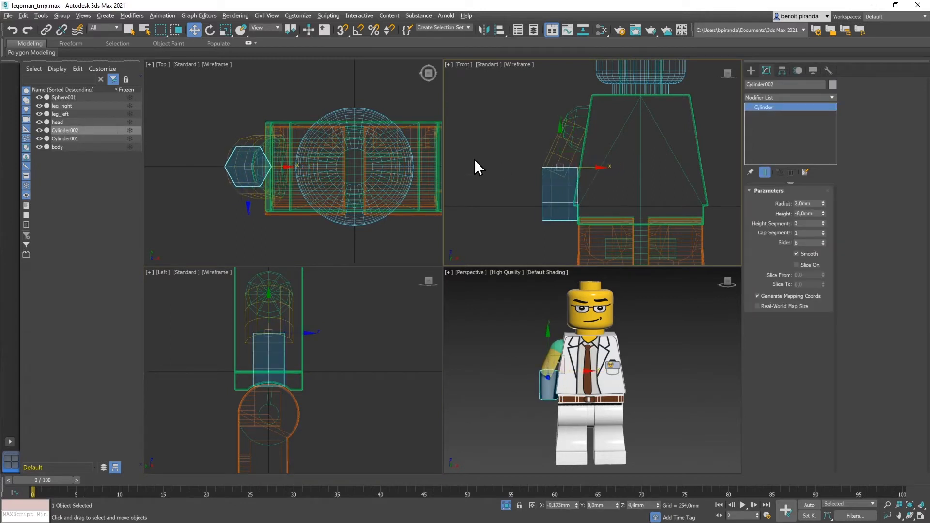
# Step: Rotate the forearm cylinder forward in the Left view, setting its X rotation to -45
pyautogui.click(210, 29)
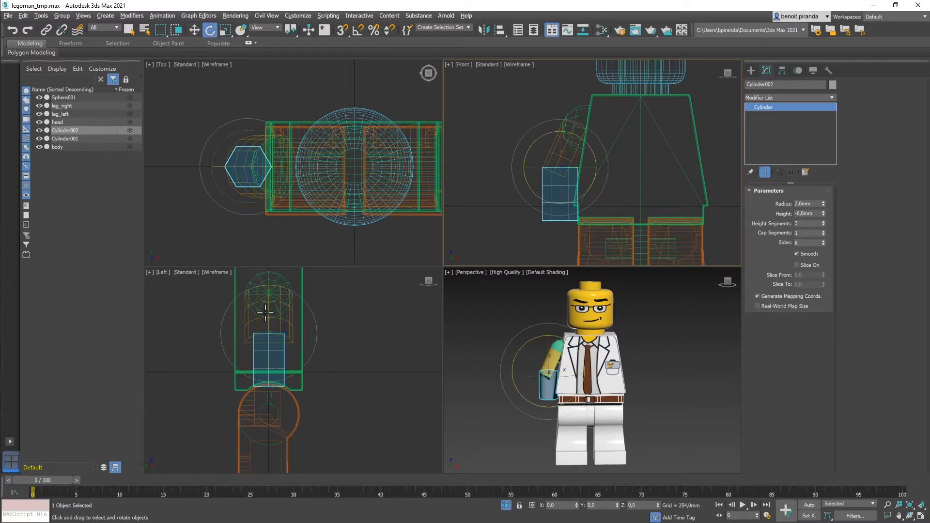
pyautogui.moveTo(315, 336); pyautogui.dragTo(320, 307)
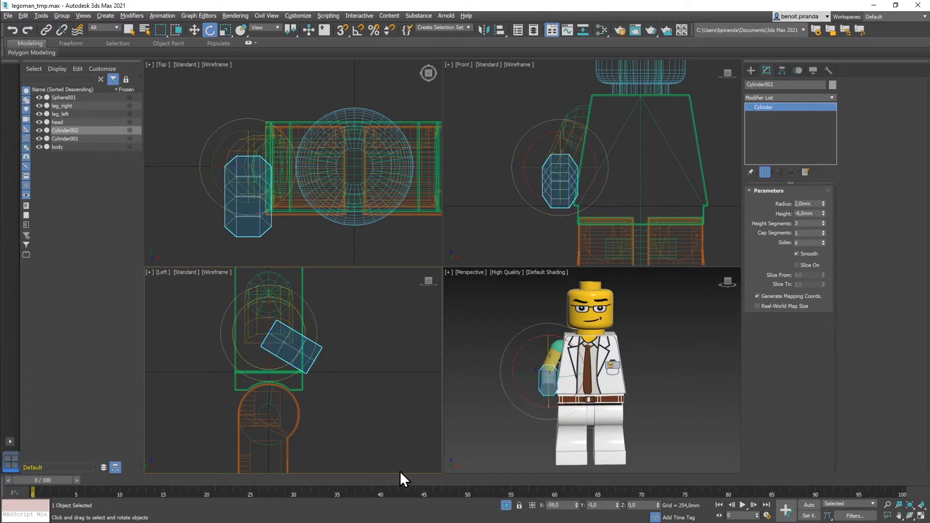
pyautogui.click(557, 505)
pyautogui.write('-545')
pyautogui.press('Return')
pyautogui.write('-45')
pyautogui.press('Return')
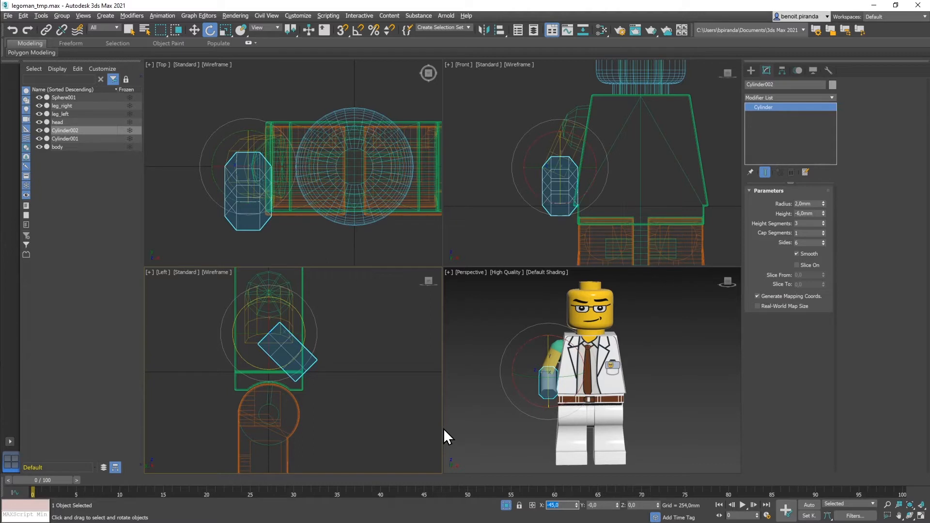
# Step: Set the forearm cylinder's Y rotation to 9,4
pyautogui.press('Tab')
pyautogui.write('9')
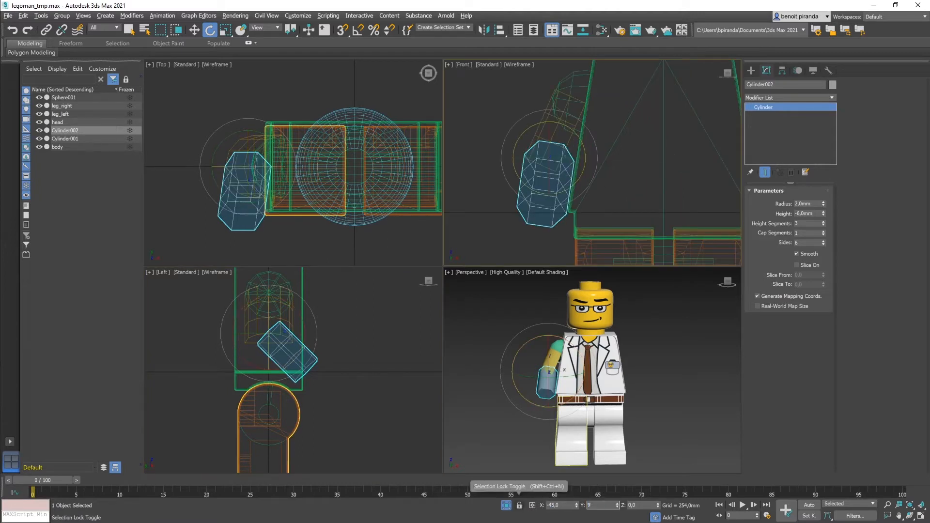
pyautogui.press('Return')
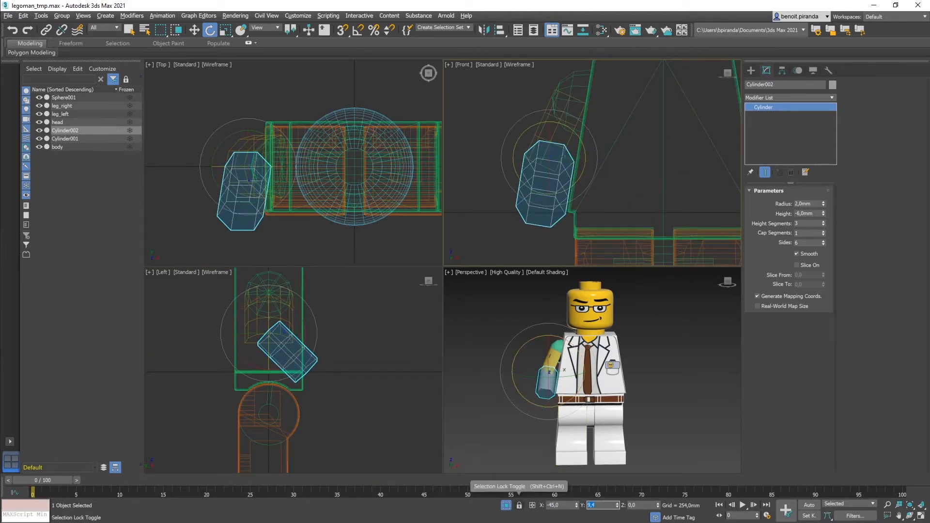
# Step: View the arm from the side in the Perspective view and display edged faces on the shaded model
pyautogui.keyDown('alt'); pyautogui.moveTo(493, 361); pyautogui.dragTo(548, 366, button='middle'); pyautogui.keyUp('alt')
pyautogui.scroll(5, 548, 366)
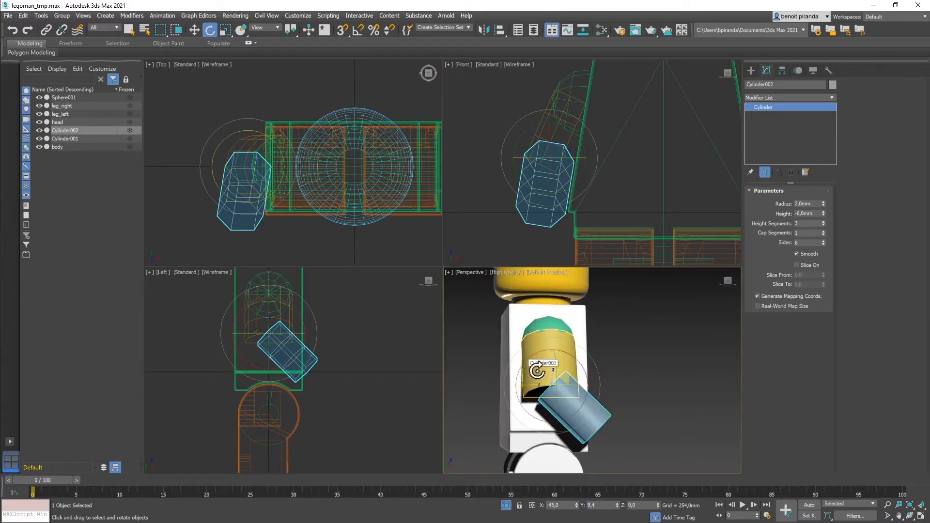
pyautogui.click(658, 382)
pyautogui.click(592, 402)
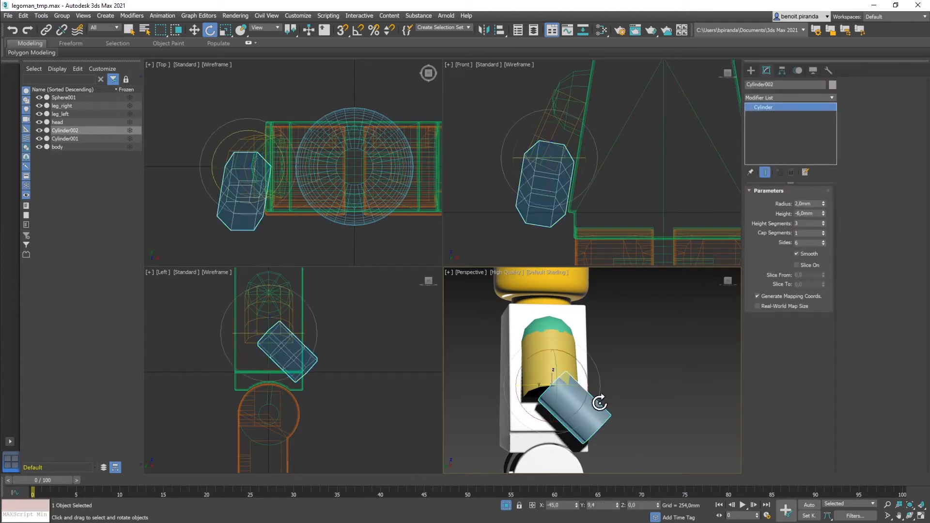
pyautogui.press('F3')
pyautogui.press('F3')
pyautogui.press('F3')
pyautogui.press('F3')
pyautogui.press('F4')
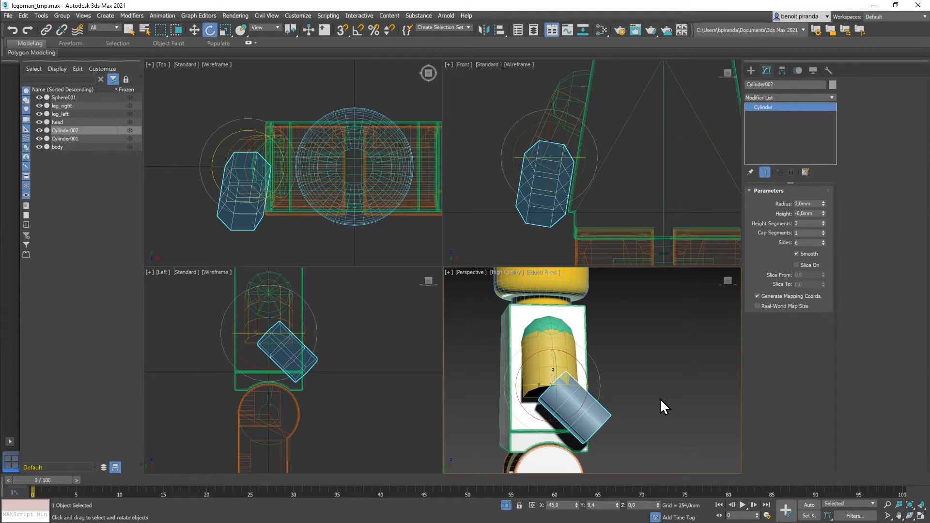
# Step: Set the forearm cylinder's number of sides to 8
pyautogui.click(824, 241)
pyautogui.click(825, 242)
pyautogui.click(824, 242)
pyautogui.click(824, 242)
pyautogui.doubleClick(814, 242)
pyautogui.write('8')
pyautogui.press('Return')
# Step: Maximize the Perspective view on the arm and change its display quality to Standard
pyautogui.moveTo(603, 360); pyautogui.dragTo(603, 353, button='middle')
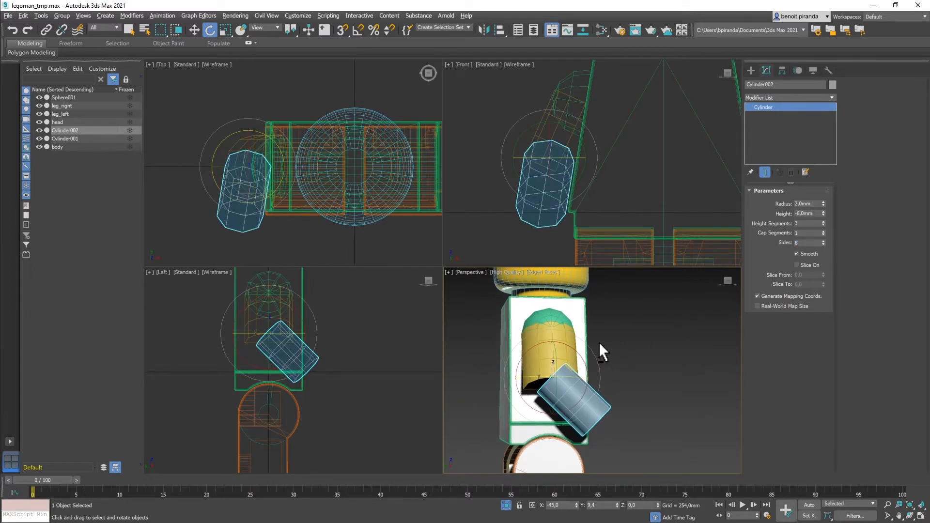
pyautogui.hotkey('alt', 'w')
pyautogui.moveTo(467, 260)
pyautogui.keyDown('alt'); pyautogui.mouseDown(button='middle')
pyautogui.moveTo(463, 252)
pyautogui.moveTo(474, 253)
pyautogui.mouseUp(button='middle'); pyautogui.keyUp('alt')
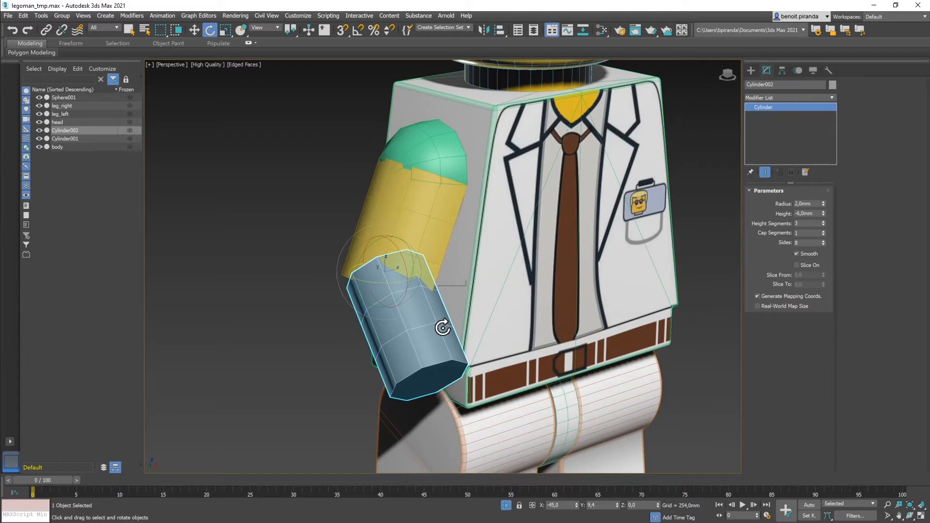
pyautogui.click(206, 65)
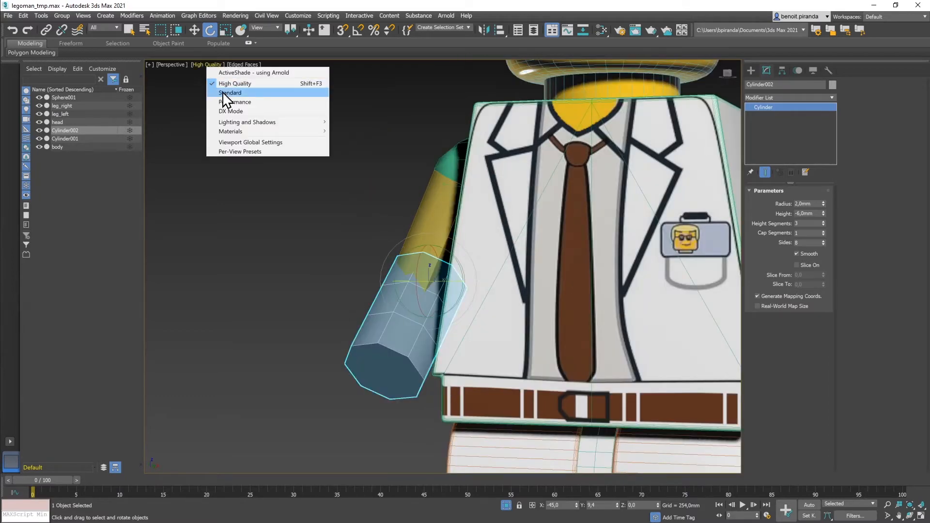
pyautogui.click(227, 92)
pyautogui.keyDown('alt'); pyautogui.moveTo(363, 213); pyautogui.dragTo(379, 214, button='middle'); pyautogui.keyUp('alt')
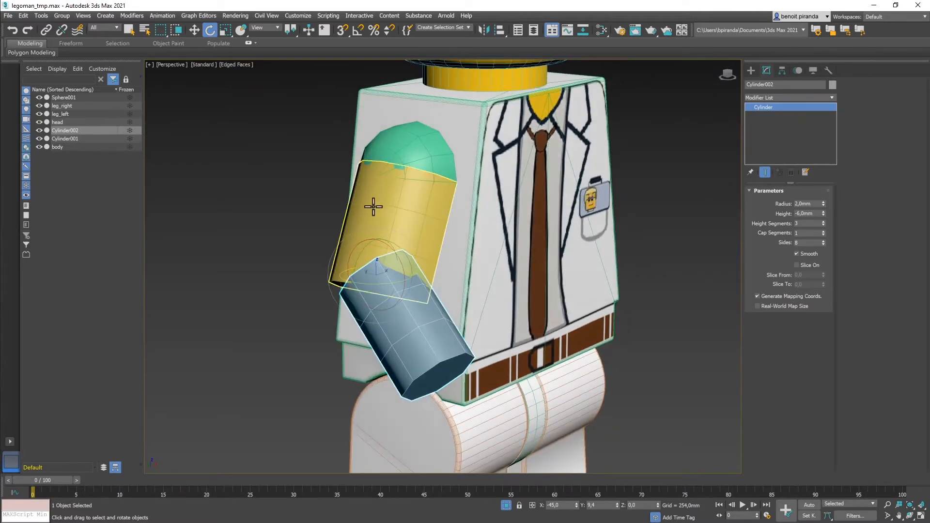
pyautogui.moveTo(313, 198)
pyautogui.keyDown('alt'); pyautogui.mouseDown(button='middle')
pyautogui.moveTo(340, 205)
pyautogui.moveTo(284, 188)
pyautogui.moveTo(315, 208)
pyautogui.moveTo(334, 204)
pyautogui.moveTo(306, 199)
pyautogui.moveTo(320, 210)
pyautogui.mouseUp(button='middle'); pyautogui.keyUp('alt')
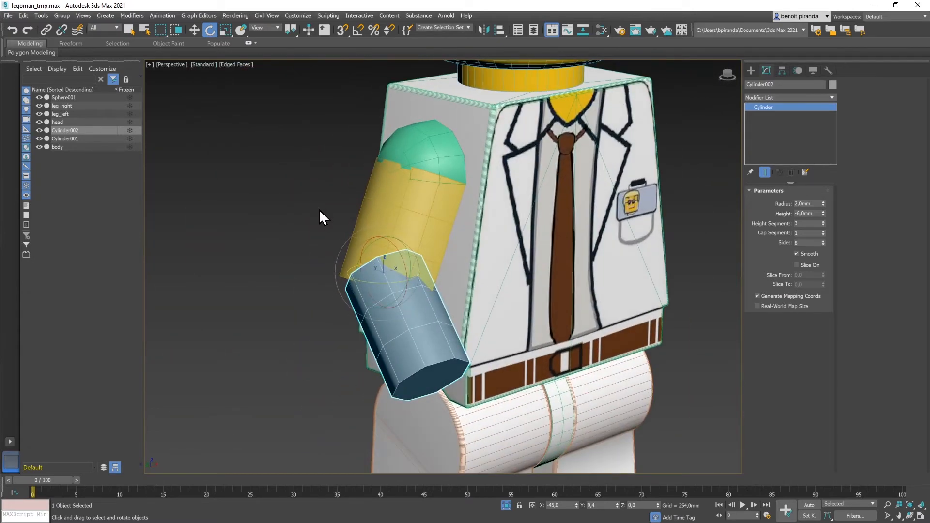
# Step: Convert the shoulder half-sphere to an Editable Poly
pyautogui.click(415, 159)
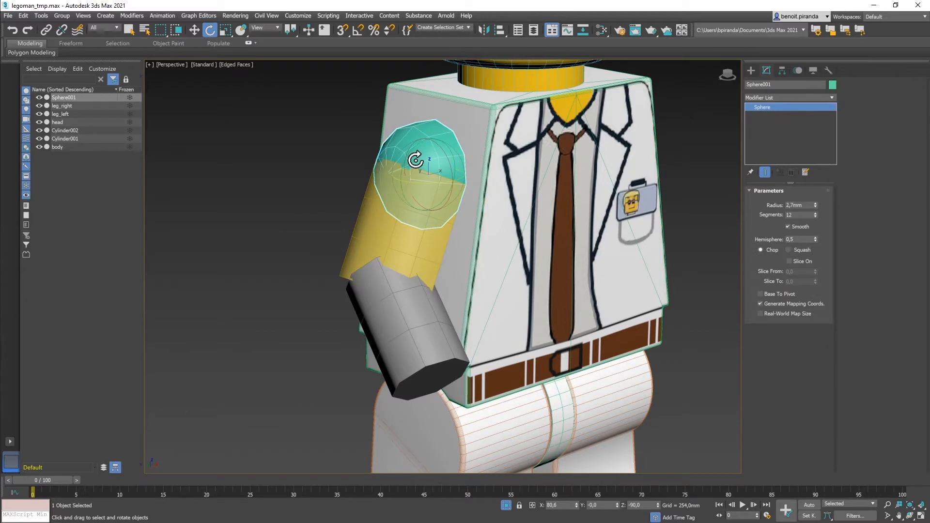
pyautogui.rightClick(408, 155)
pyautogui.moveTo(430, 251)
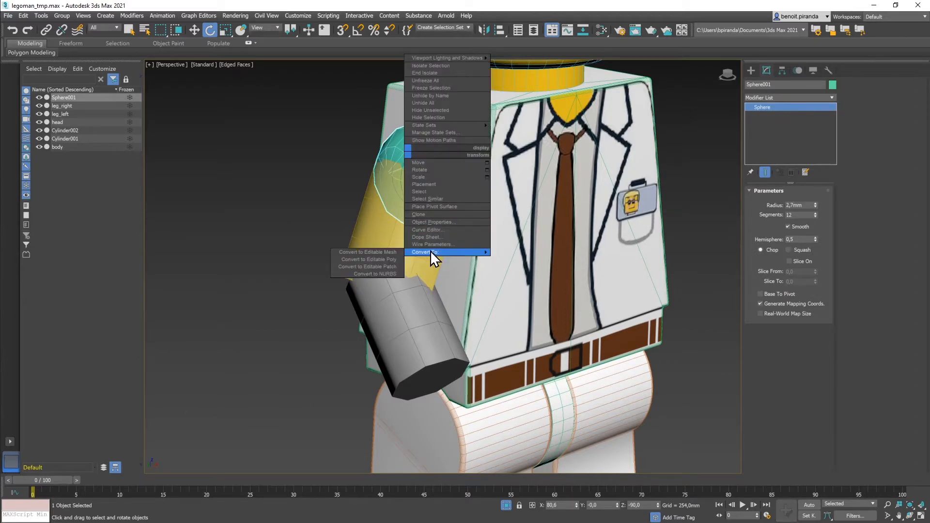
pyautogui.click(385, 259)
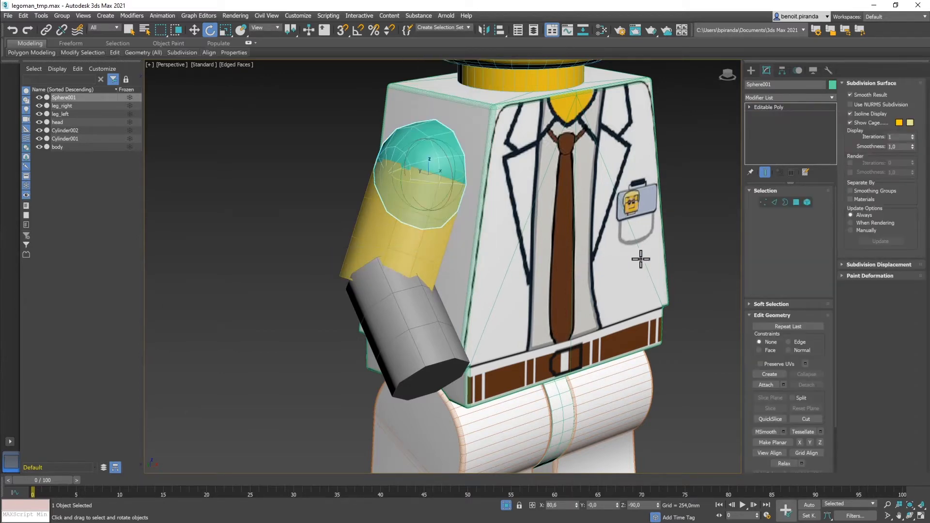
# Step: Attach the upper-arm and forearm cylinders to the shoulder half-sphere, and isolate the combined arm object
pyautogui.click(766, 385)
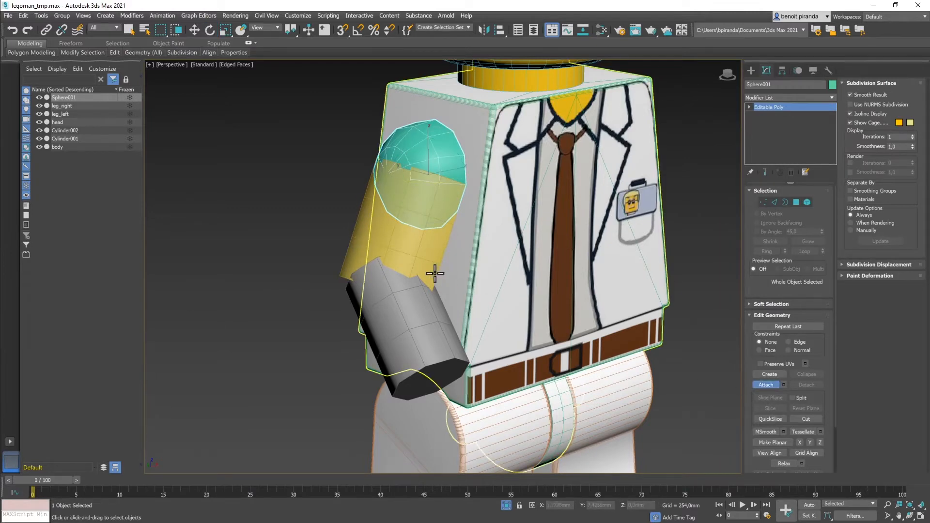
pyautogui.click(407, 264)
pyautogui.click(407, 321)
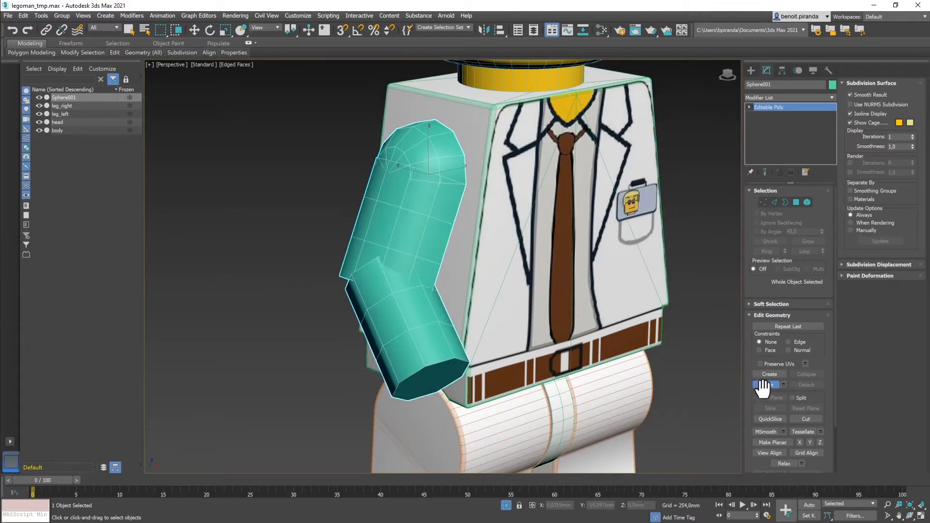
pyautogui.press('w')
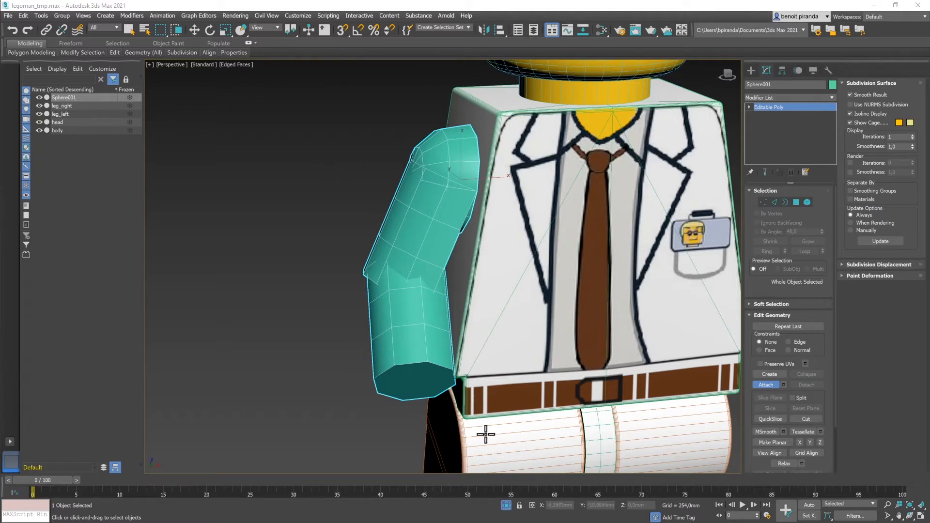
pyautogui.click(506, 506)
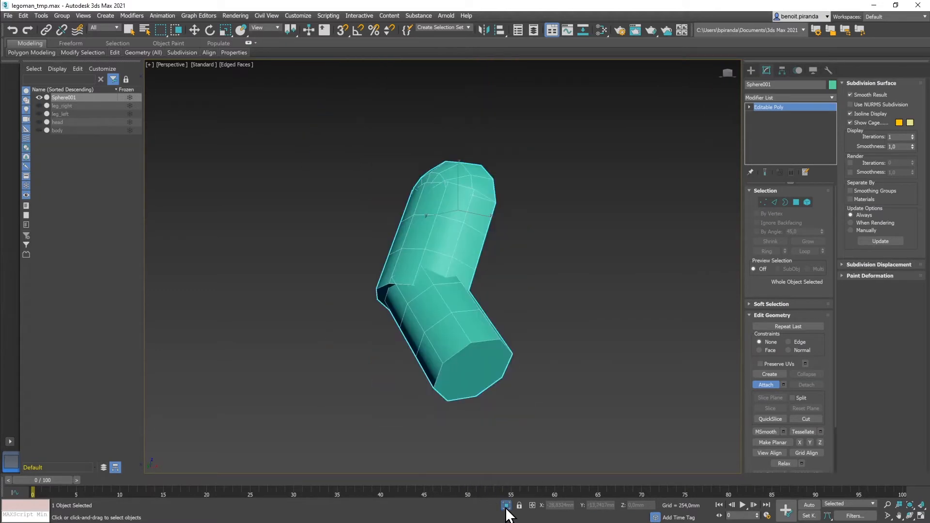
# Step: Finish attaching and extrude the forearm cylinder's end-cap polygon at the elbow by 1.5 mm
pyautogui.keyDown('alt'); pyautogui.moveTo(363, 161); pyautogui.dragTo(406, 159, button='middle'); pyautogui.keyUp('alt')
pyautogui.keyDown('alt'); pyautogui.moveTo(406, 163); pyautogui.dragTo(410, 173, button='middle'); pyautogui.keyUp('alt')
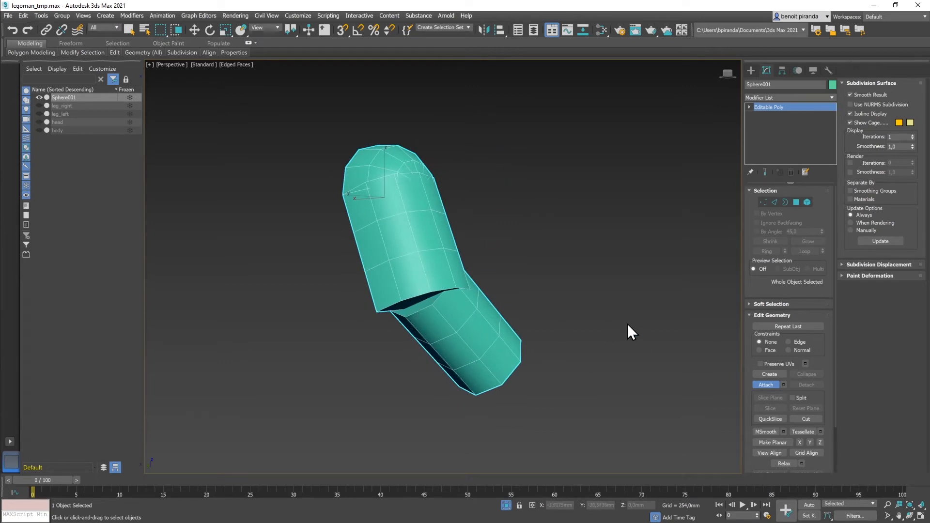
pyautogui.click(766, 384)
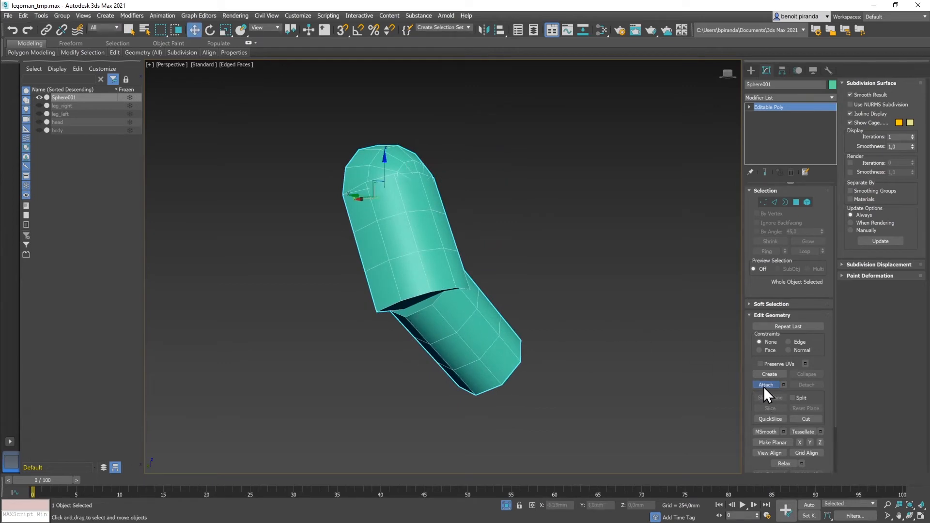
pyautogui.click(797, 203)
pyautogui.click(445, 301)
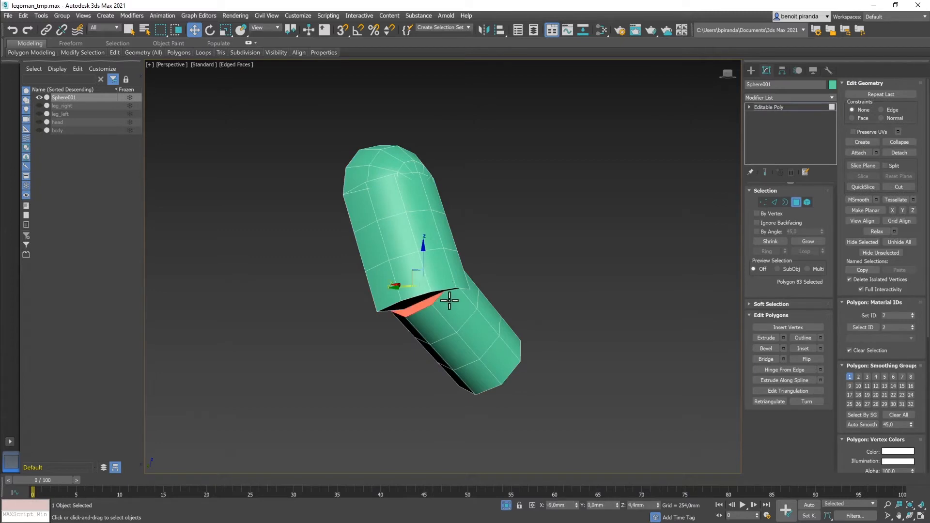
pyautogui.keyDown('alt'); pyautogui.moveTo(438, 259); pyautogui.dragTo(382, 298, button='middle'); pyautogui.keyUp('alt')
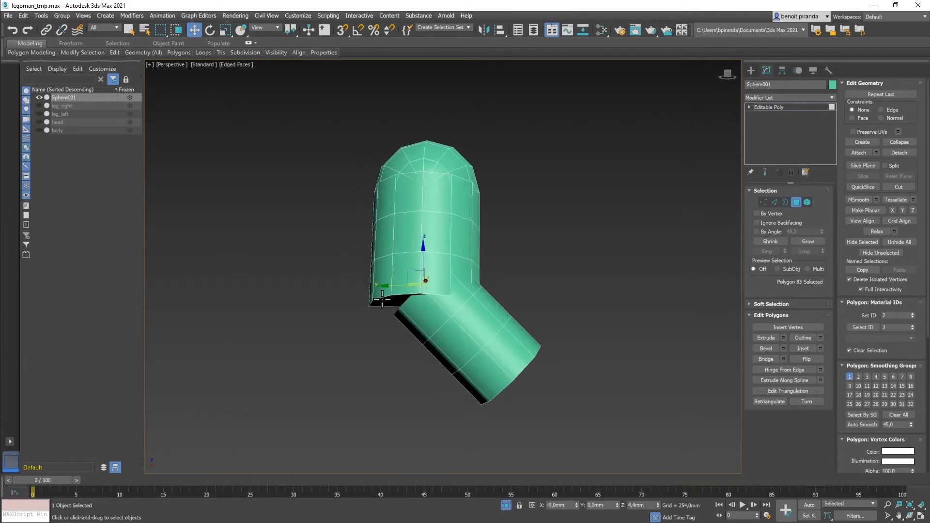
pyautogui.click(783, 338)
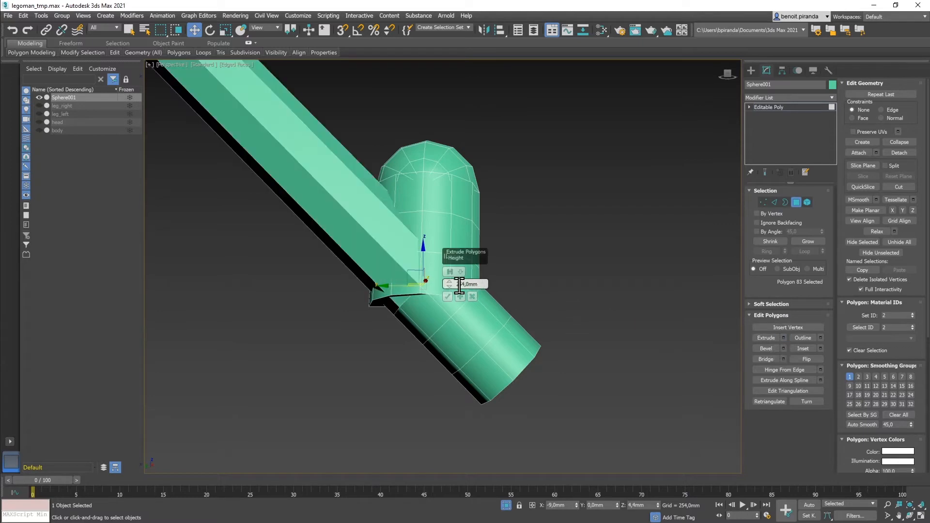
pyautogui.moveTo(451, 289); pyautogui.dragTo(457, 318)
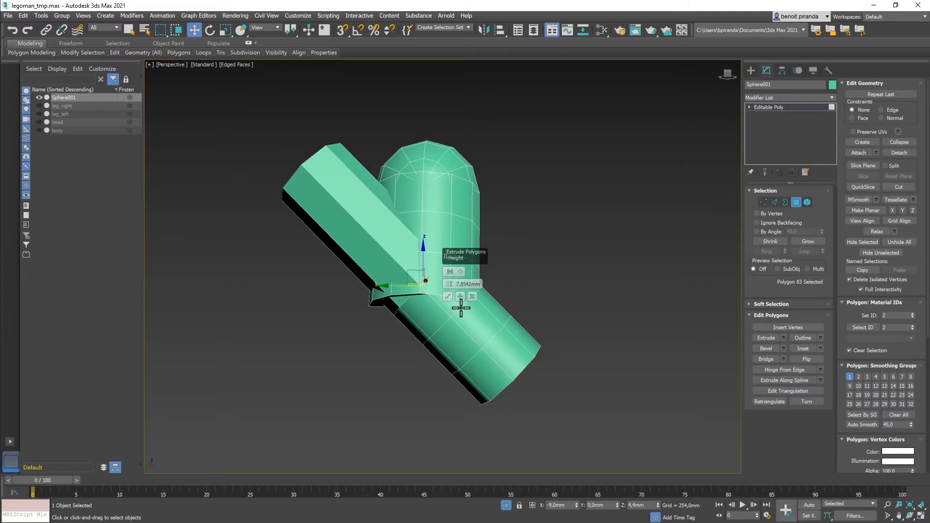
pyautogui.doubleClick(457, 284)
pyautogui.write('1')
pyautogui.press('Return')
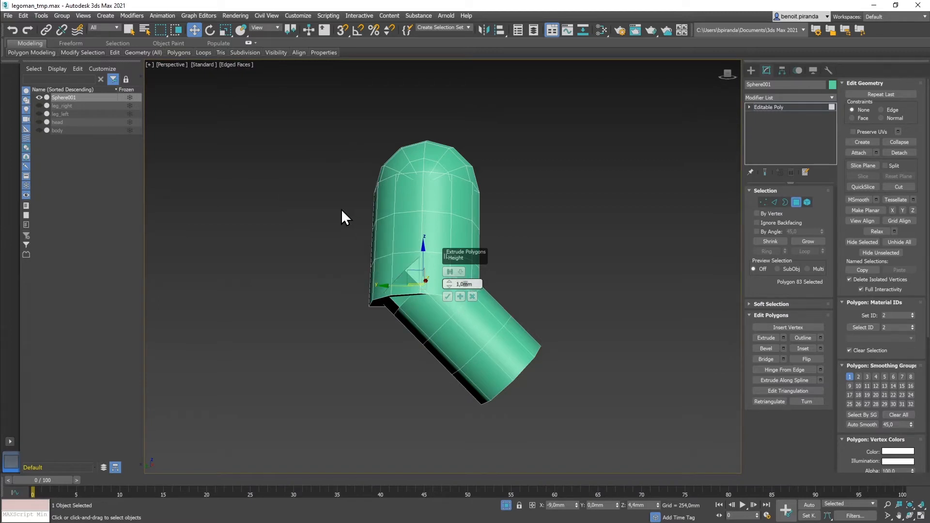
pyautogui.press('BackSpace')
pyautogui.write('5')
pyautogui.press('Return')
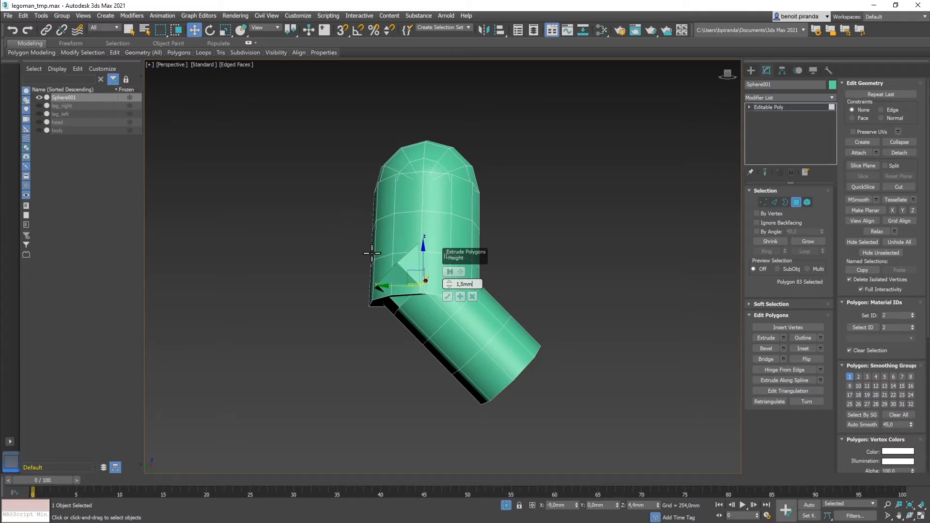
pyautogui.click(447, 296)
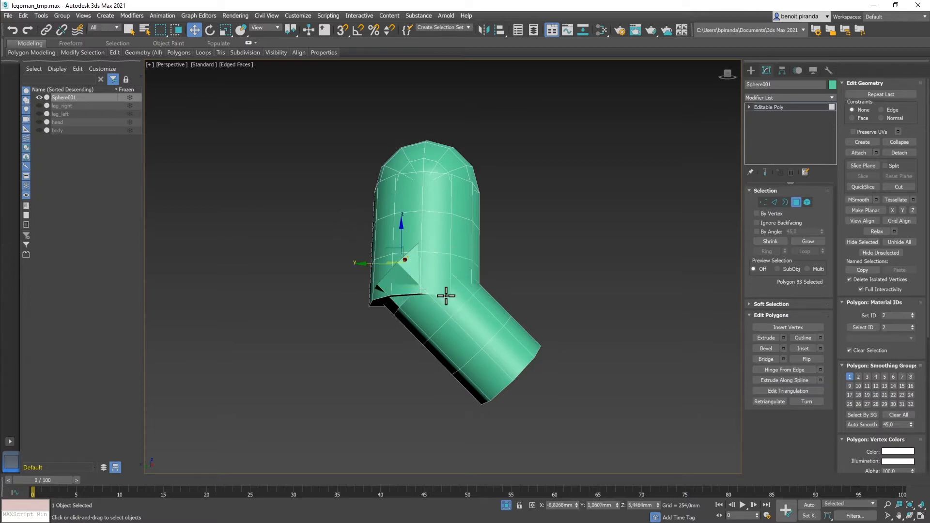
# Step: Delete the lower triangles of the shoulder's flat inner face and the flat inner side polygons of the upper-arm half-cylinder
pyautogui.keyDown('alt'); pyautogui.moveTo(495, 218); pyautogui.dragTo(431, 209, button='middle'); pyautogui.keyUp('alt')
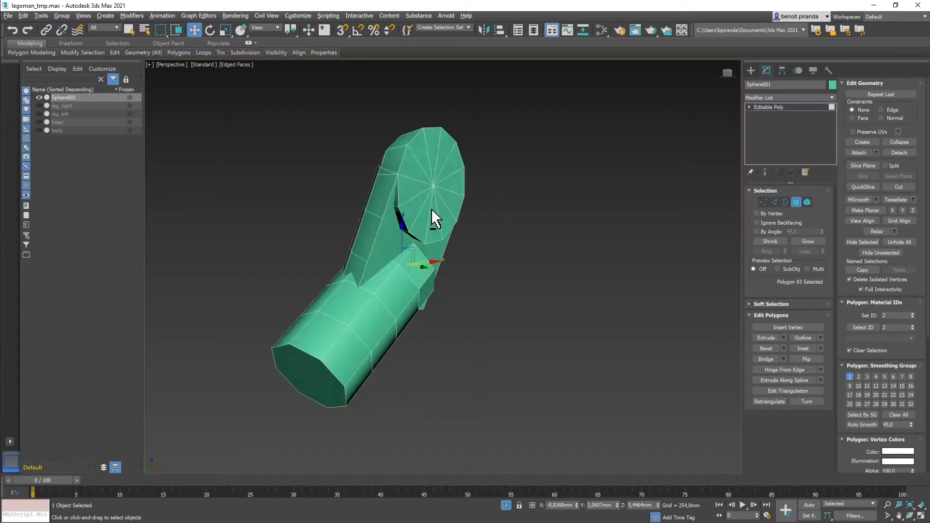
pyautogui.click(429, 209)
pyautogui.click(415, 210)
pyautogui.click(422, 202)
pyautogui.click(417, 199)
pyautogui.click(413, 185)
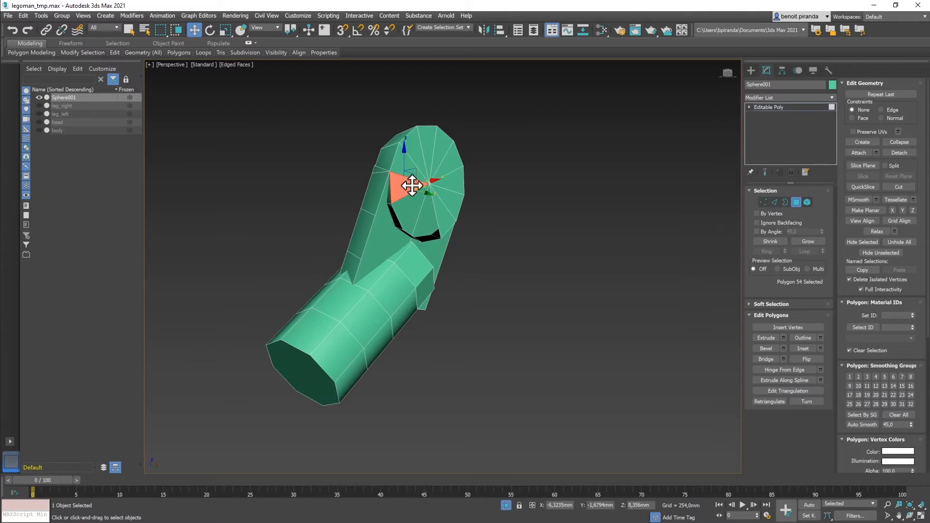
pyautogui.click(441, 202)
pyautogui.click(446, 194)
pyautogui.click(485, 216)
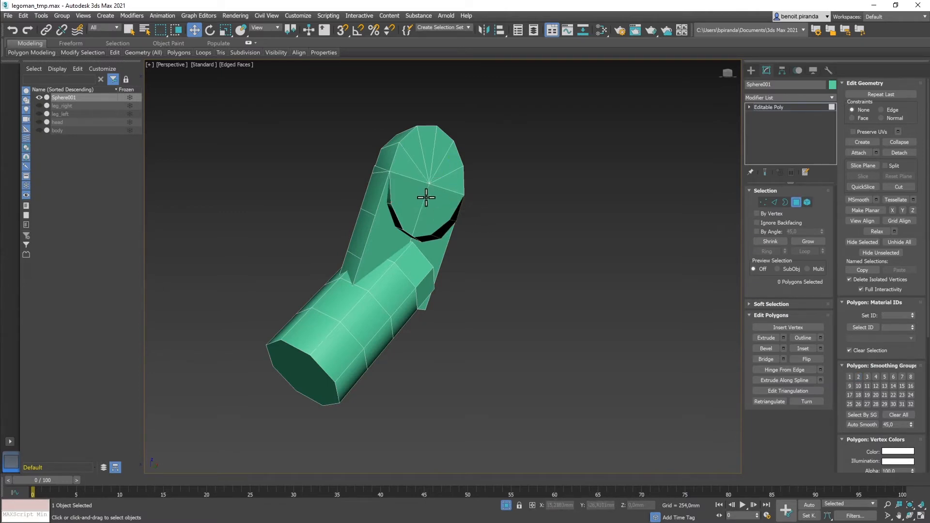
pyautogui.click(398, 243)
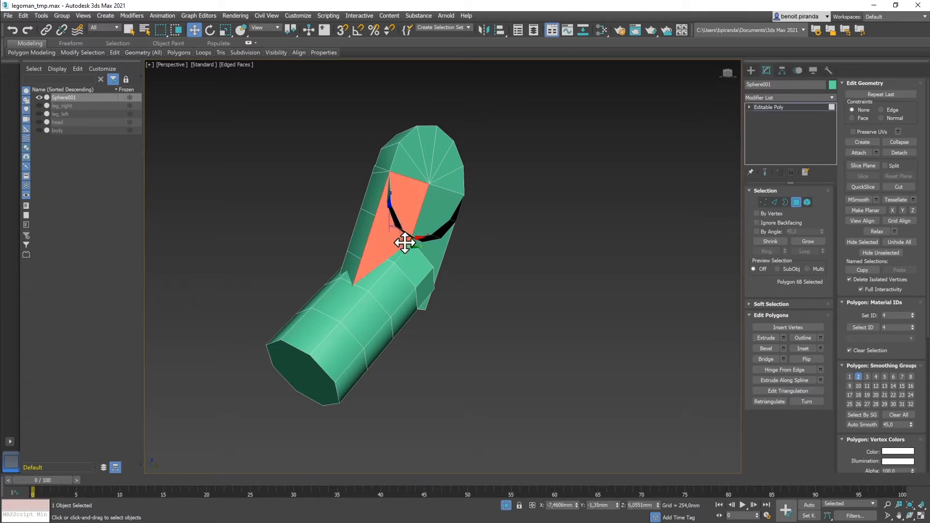
pyautogui.click(429, 247)
pyautogui.press('Delete')
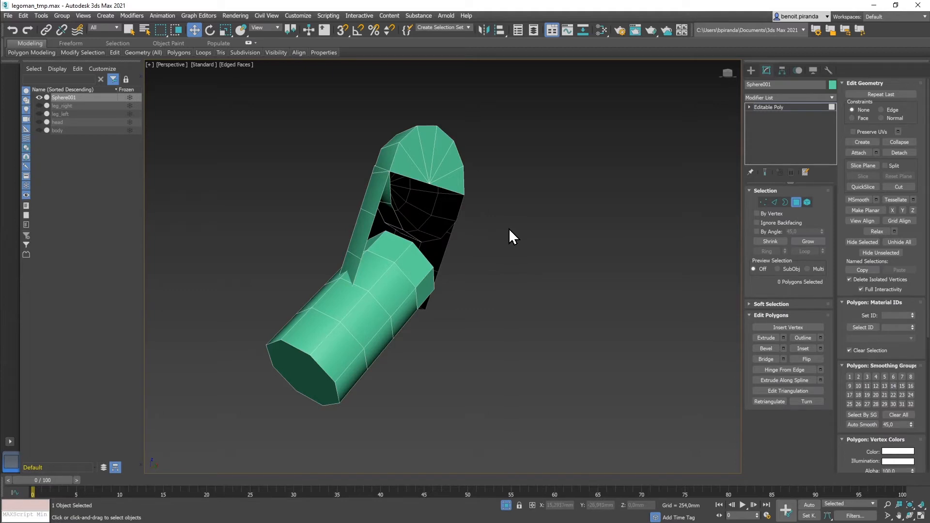
# Step: Delete the upper-arm half-cylinder's topmost row of curved side polygons and its semicircular top cap
pyautogui.keyDown('alt'); pyautogui.moveTo(503, 230); pyautogui.dragTo(573, 243, button='middle'); pyautogui.keyUp('alt')
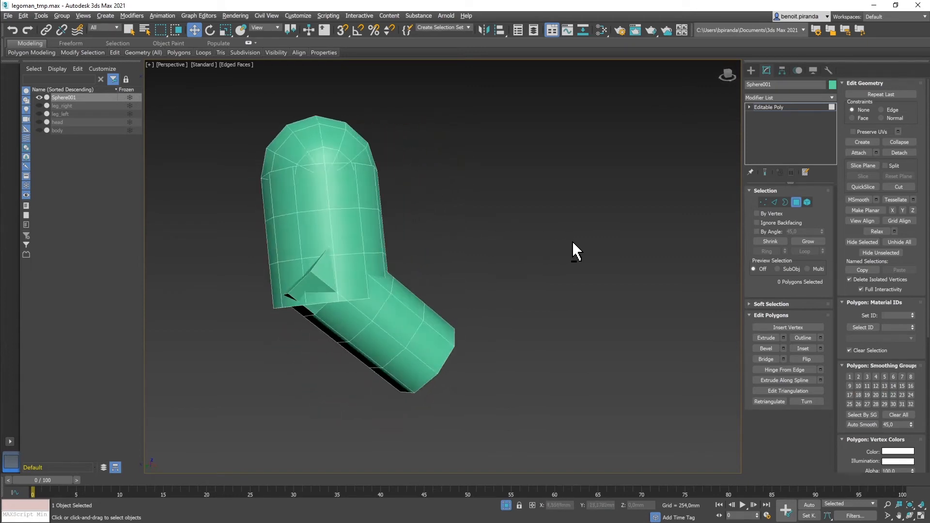
pyautogui.click(268, 197)
pyautogui.hotkey('ctrl', 'z')
pyautogui.hotkey('ctrl', 'z')
pyautogui.hotkey('ctrl', 'z')
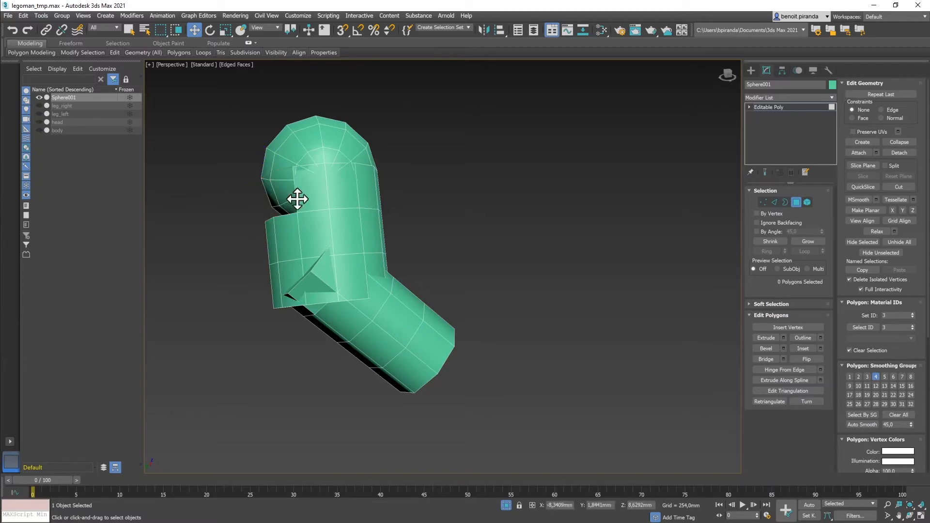
pyautogui.click(360, 193)
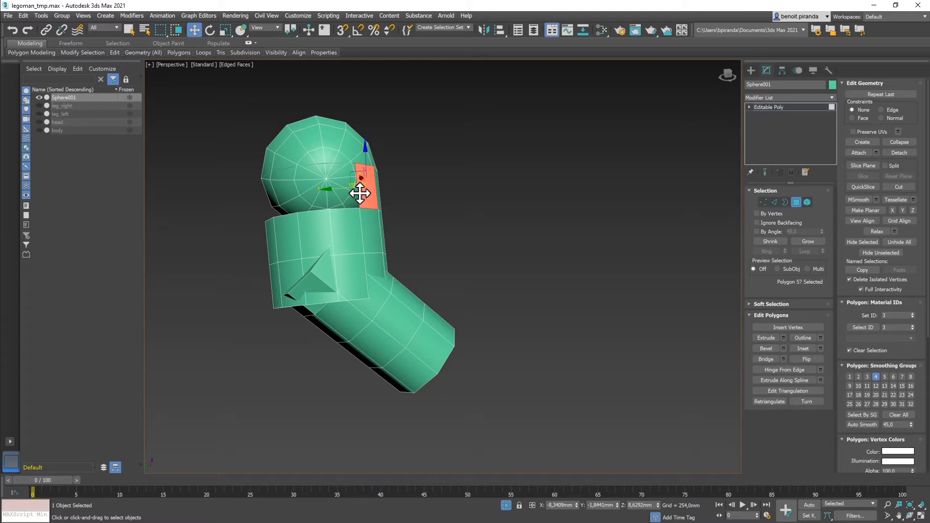
pyautogui.click(401, 208)
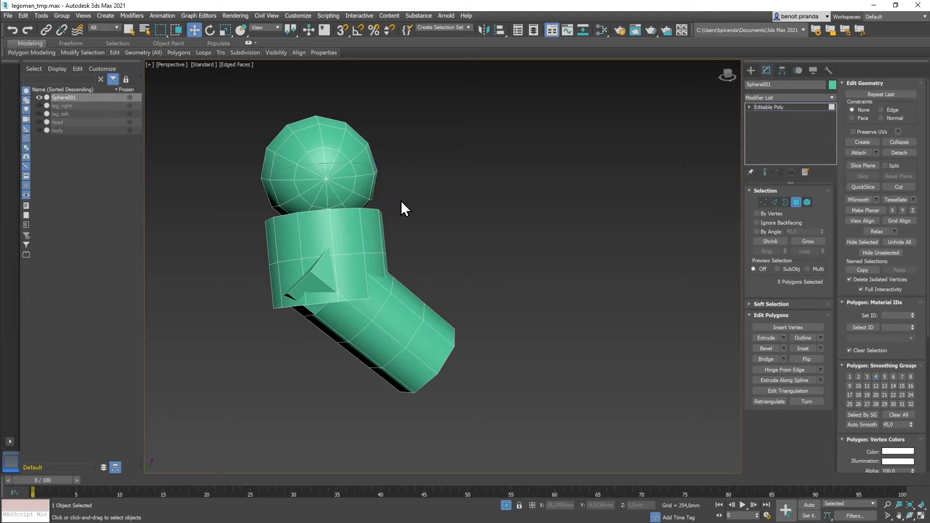
pyautogui.keyDown('alt'); pyautogui.moveTo(374, 173); pyautogui.dragTo(312, 165, button='middle'); pyautogui.keyUp('alt')
pyautogui.click(411, 180)
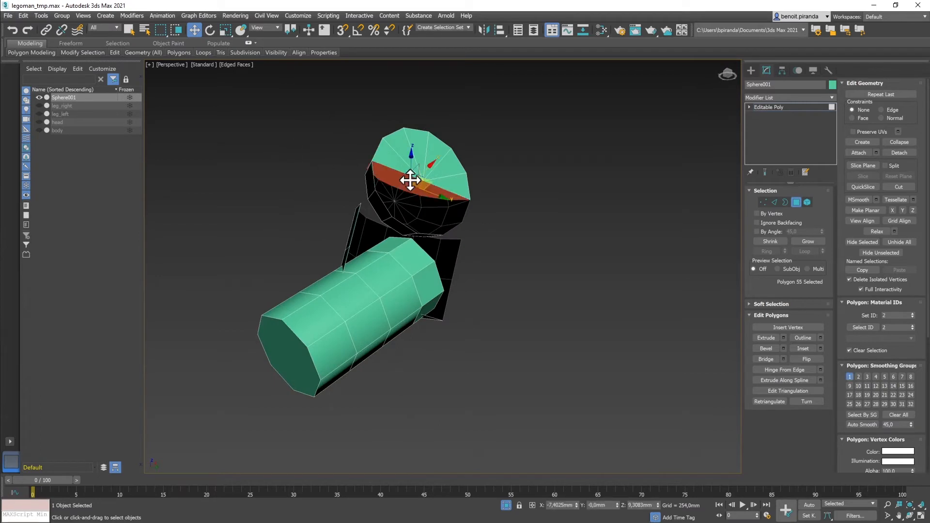
pyautogui.press('Delete')
# Step: Weld the overlapping vertices along the shoulder half-sphere's flat rim in the Front view with a threshold of 0.9031 mm
pyautogui.keyDown('alt'); pyautogui.moveTo(472, 176); pyautogui.dragTo(502, 190, button='middle'); pyautogui.keyUp('alt')
pyautogui.hotkey('alt', 'w')
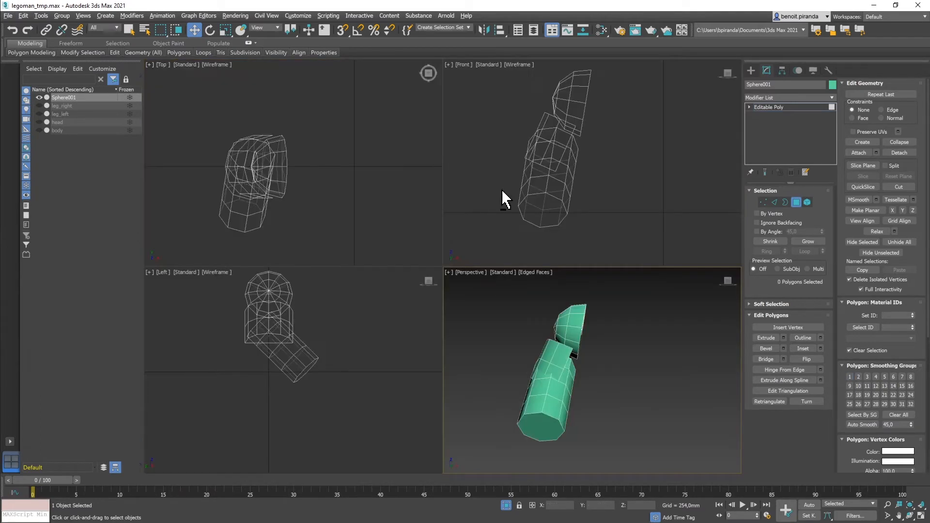
pyautogui.middleClick(597, 127)
pyautogui.moveTo(597, 127); pyautogui.dragTo(601, 173, button='middle')
pyautogui.press('1')
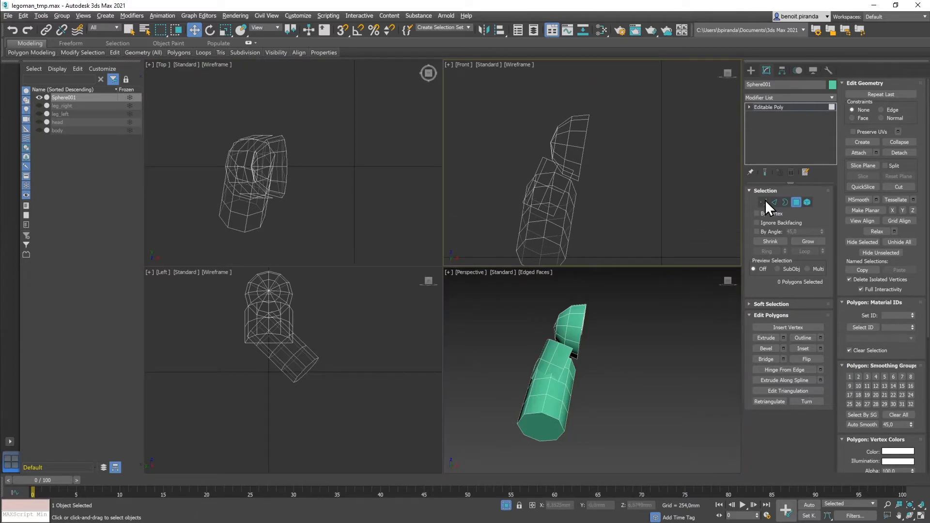
pyautogui.scroll(2, 614, 167)
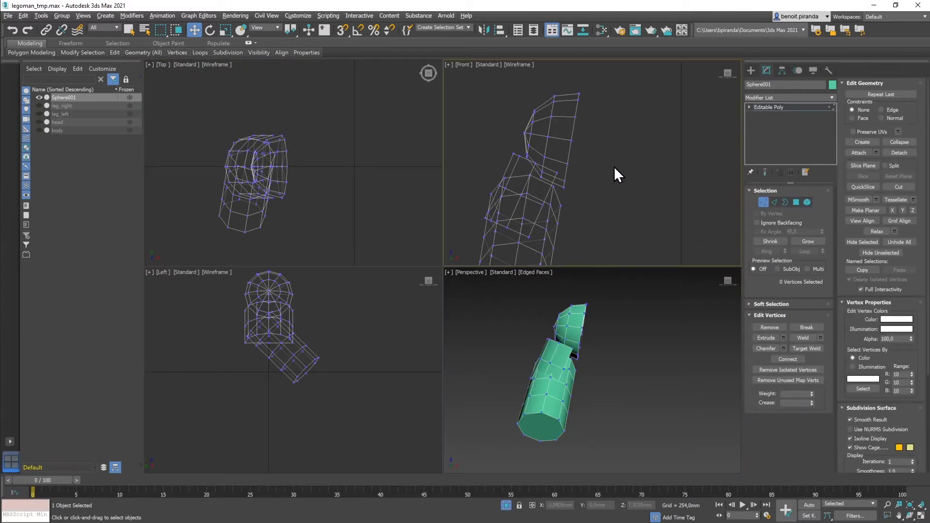
pyautogui.moveTo(615, 167); pyautogui.dragTo(626, 176, button='middle')
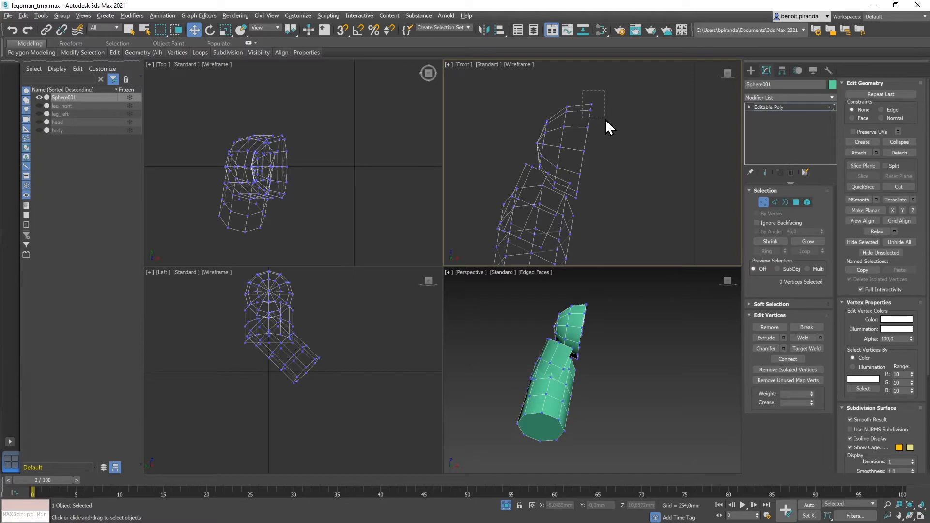
pyautogui.moveTo(604, 108); pyautogui.dragTo(573, 190)
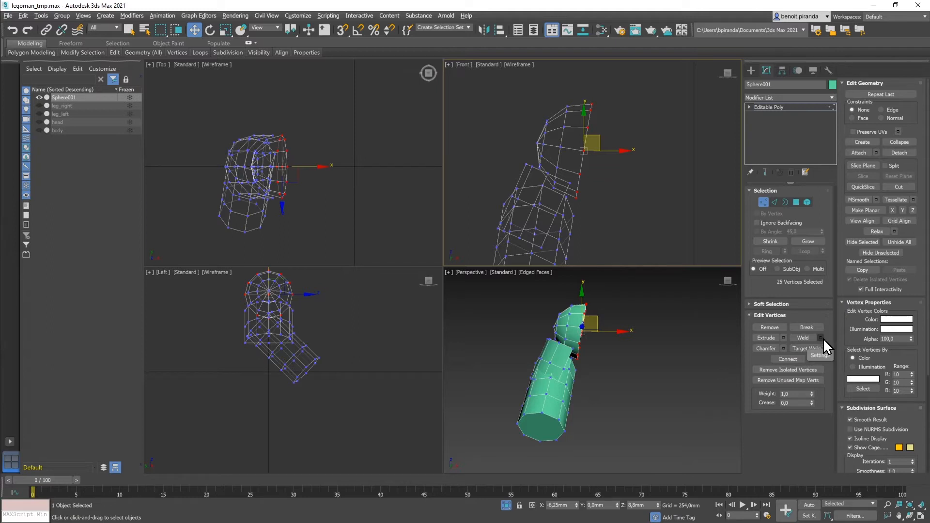
pyautogui.scroll(5, 315, 196)
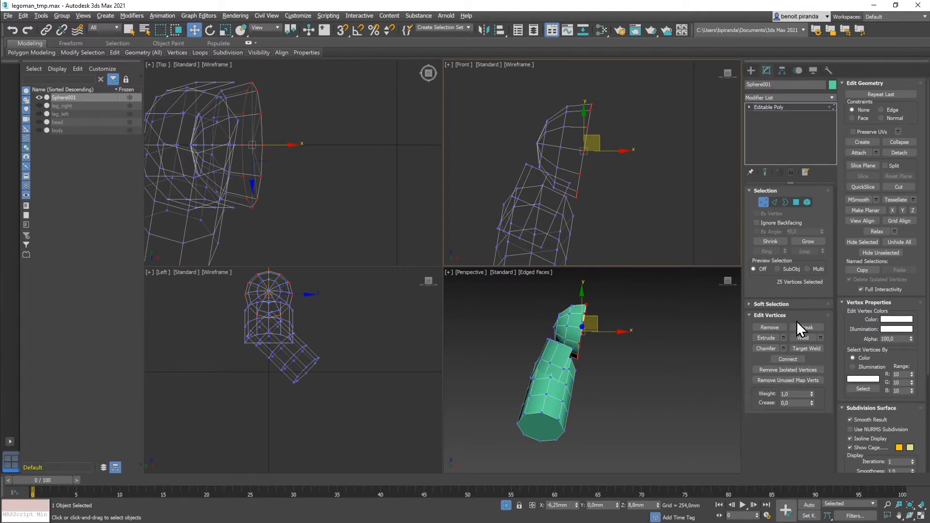
pyautogui.click(820, 338)
pyautogui.moveTo(600, 171); pyautogui.dragTo(603, 199)
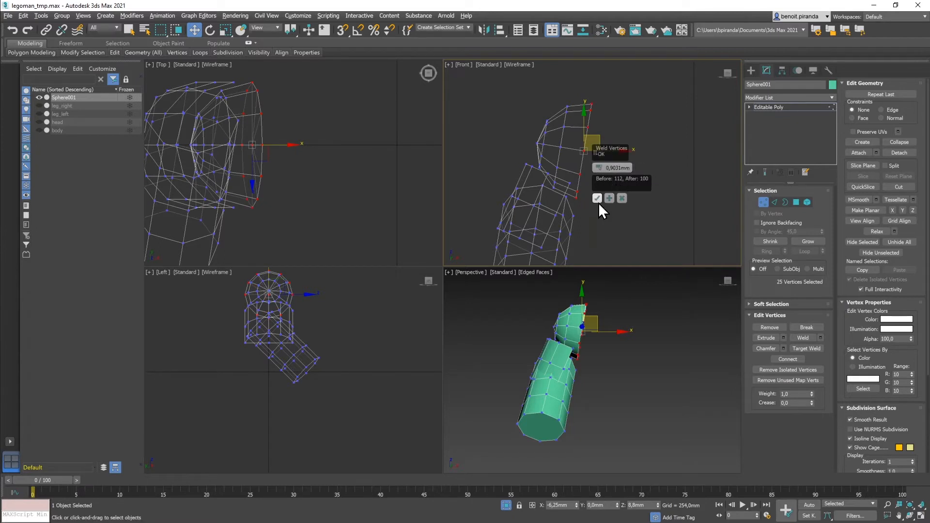
pyautogui.click(597, 199)
pyautogui.click(641, 336)
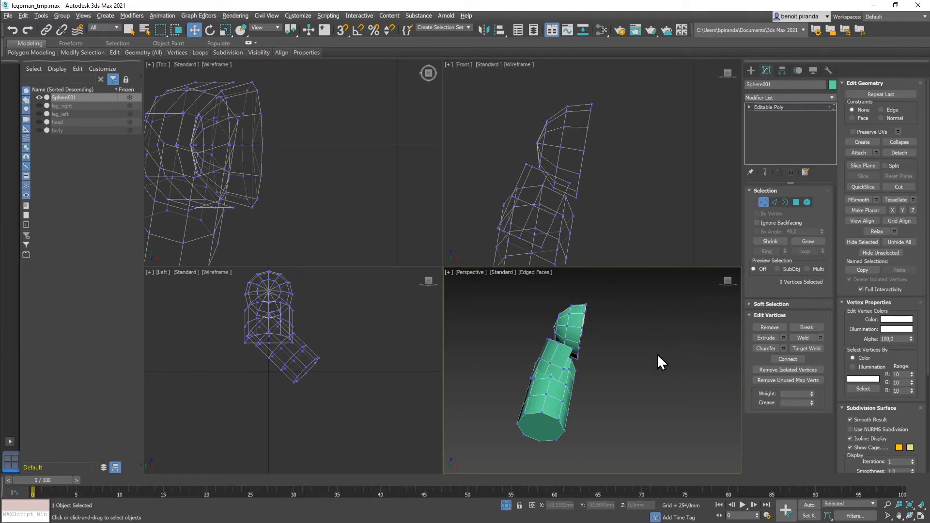
# Step: Delete the curved polygons of the shoulder half-sphere's lower half in the maximized Perspective view
pyautogui.hotkey('alt', 'w')
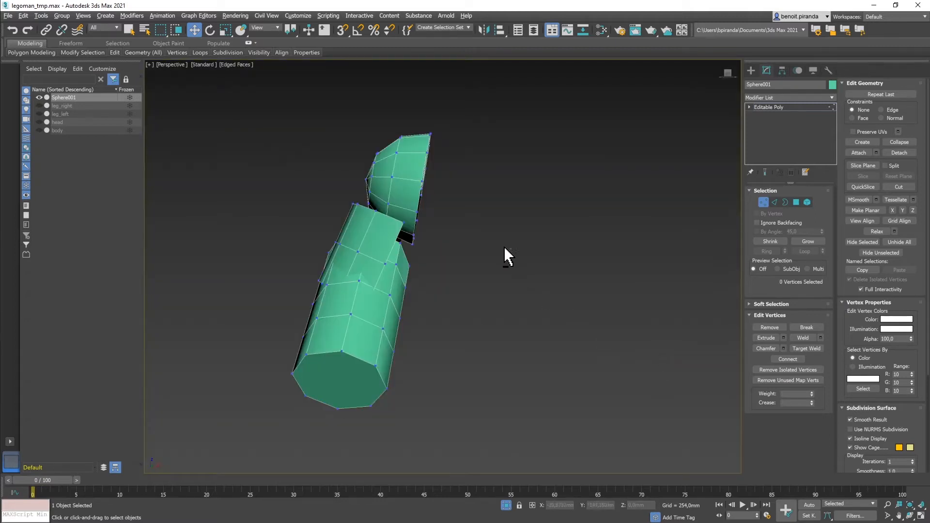
pyautogui.keyDown('alt'); pyautogui.moveTo(504, 251); pyautogui.dragTo(552, 255, button='middle'); pyautogui.keyUp('alt')
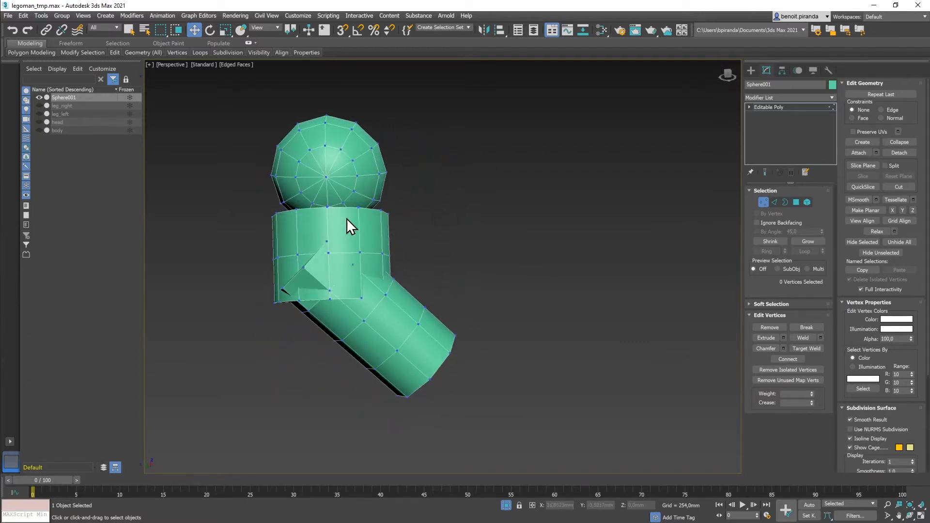
pyautogui.press('4')
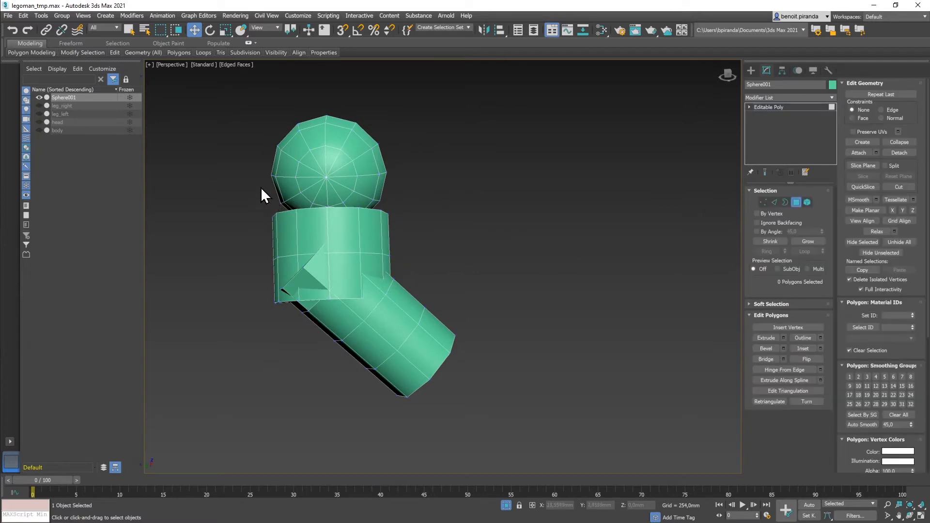
pyautogui.moveTo(407, 204); pyautogui.dragTo(411, 202)
pyautogui.press('Delete')
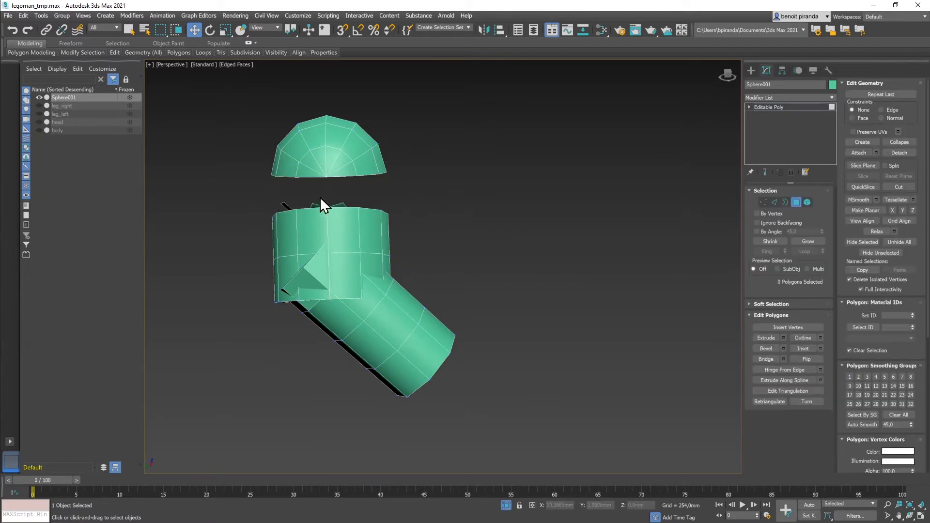
# Step: Delete the leftover shoulder polygons between the remaining dome and the upper arm's open top
pyautogui.keyDown('alt'); pyautogui.moveTo(359, 197); pyautogui.dragTo(330, 193, button='middle'); pyautogui.keyUp('alt')
pyautogui.click(409, 208)
pyautogui.click(437, 213)
pyautogui.click(429, 199)
pyautogui.keyDown('alt'); pyautogui.moveTo(430, 199); pyautogui.dragTo(421, 211, button='middle'); pyautogui.keyUp('alt')
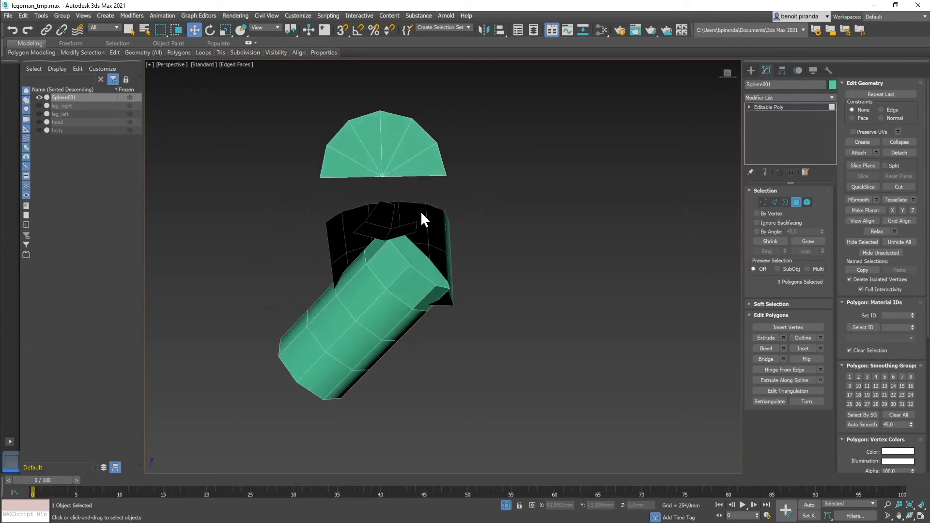
pyautogui.click(395, 217)
pyautogui.moveTo(384, 214); pyautogui.dragTo(380, 229)
# Step: Bridge the first two edge pairs between the shoulder dome's rim and the upper arm's open top, using one segment
pyautogui.keyDown('alt'); pyautogui.moveTo(460, 224); pyautogui.dragTo(529, 232, button='middle'); pyautogui.keyUp('alt')
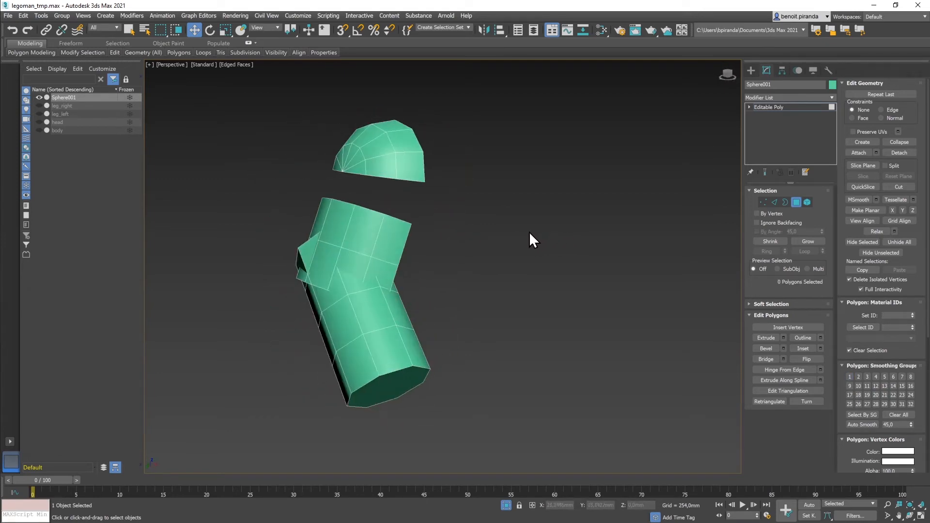
pyautogui.press('2')
pyautogui.click(402, 219)
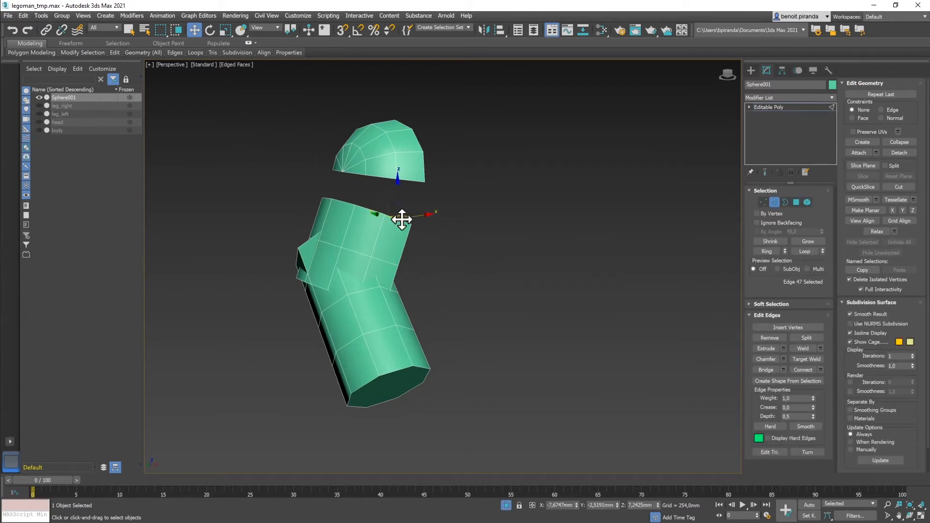
pyautogui.keyDown('ctrl'); pyautogui.click(409, 180); pyautogui.keyUp('ctrl')
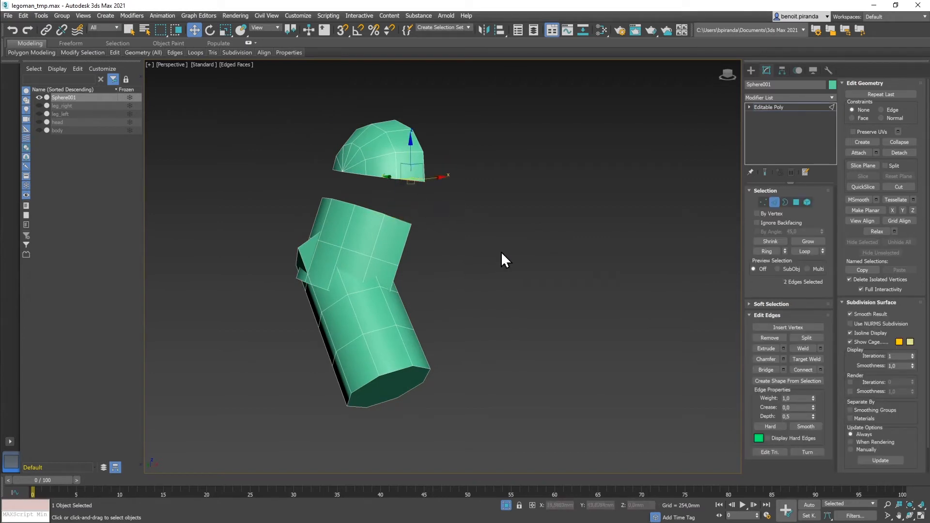
pyautogui.click(784, 370)
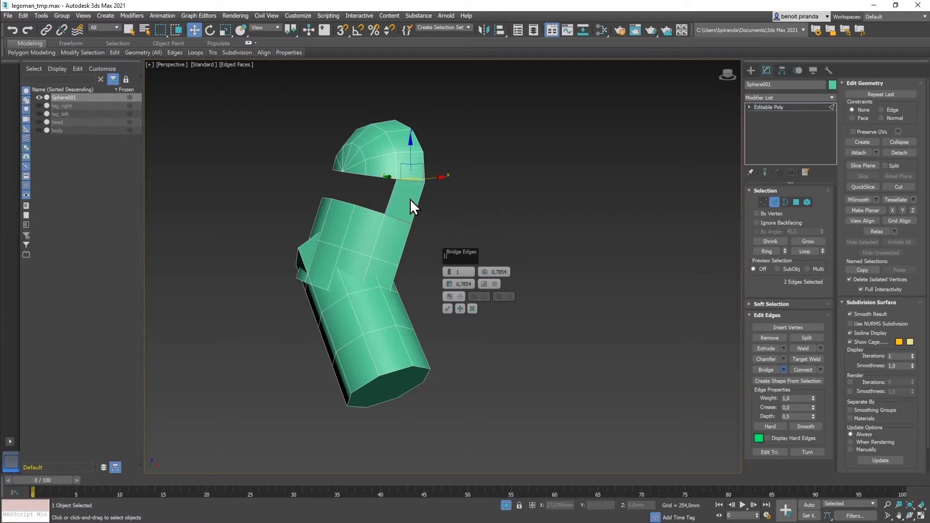
pyautogui.keyDown('ctrl'); pyautogui.click(377, 207); pyautogui.keyUp('ctrl')
pyautogui.keyDown('ctrl'); pyautogui.click(376, 177); pyautogui.keyUp('ctrl')
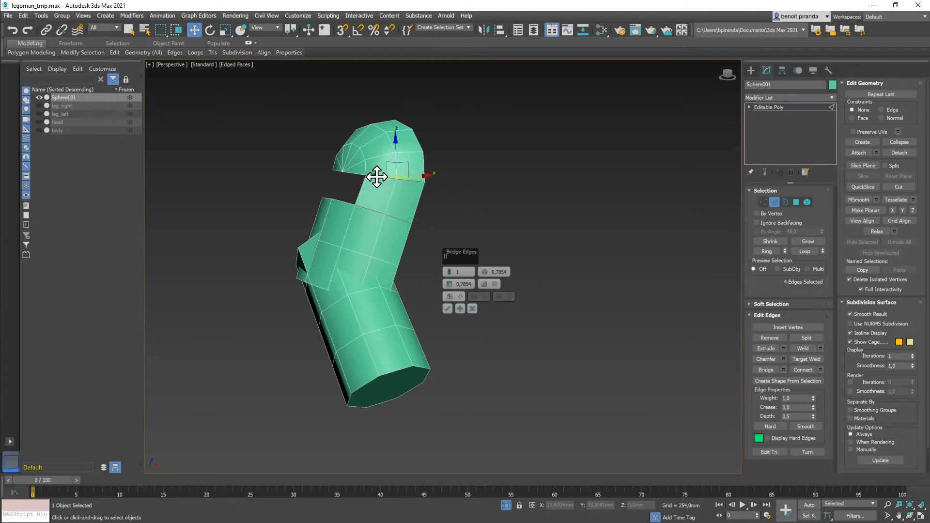
# Step: Extend the bridge around the remaining four edge pairs between the shoulder dome and the upper arm, and apply it
pyautogui.keyDown('alt'); pyautogui.moveTo(515, 177); pyautogui.dragTo(556, 178, button='middle'); pyautogui.keyUp('alt')
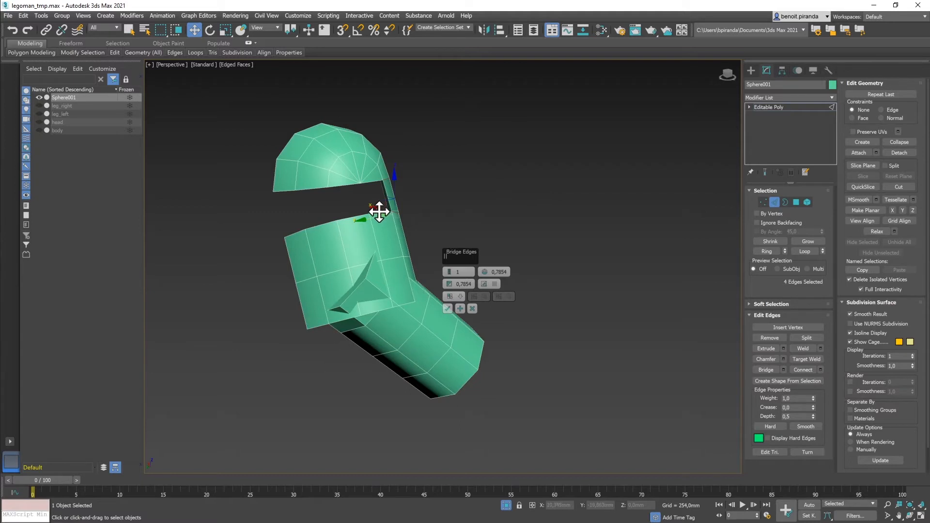
pyautogui.press('q')
pyautogui.keyDown('ctrl'); pyautogui.click(372, 192); pyautogui.keyUp('ctrl')
pyautogui.keyDown('ctrl'); pyautogui.click(370, 182); pyautogui.keyUp('ctrl')
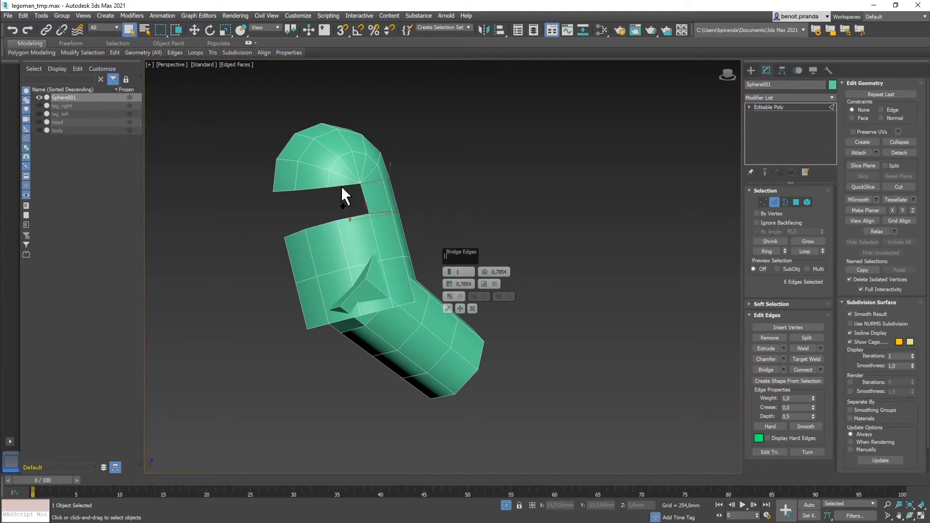
pyautogui.keyDown('ctrl'); pyautogui.click(341, 186); pyautogui.keyUp('ctrl')
pyautogui.keyDown('ctrl'); pyautogui.click(344, 219); pyautogui.keyUp('ctrl')
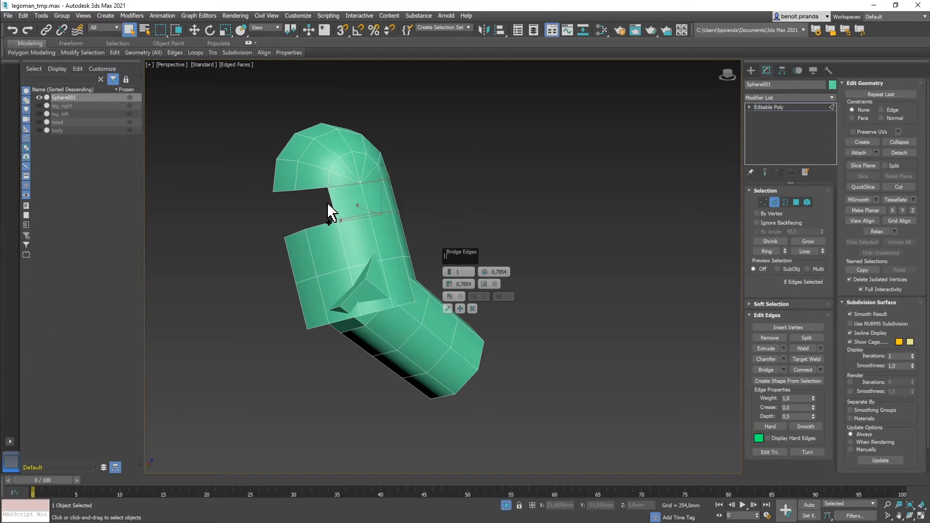
pyautogui.keyDown('ctrl'); pyautogui.click(314, 188); pyautogui.keyUp('ctrl')
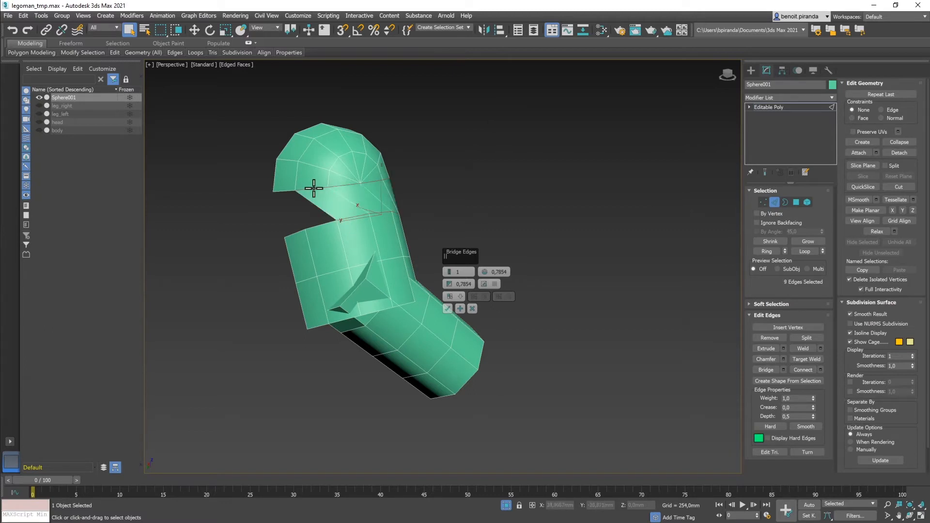
pyautogui.keyDown('ctrl'); pyautogui.click(318, 223); pyautogui.keyUp('ctrl')
pyautogui.keyDown('ctrl'); pyautogui.click(288, 190); pyautogui.keyUp('ctrl')
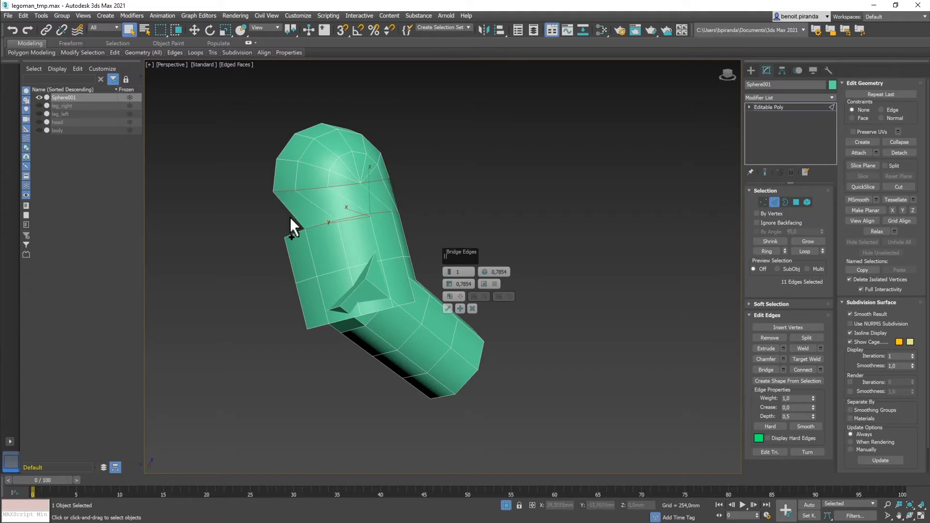
pyautogui.keyDown('ctrl'); pyautogui.click(294, 233); pyautogui.keyUp('ctrl')
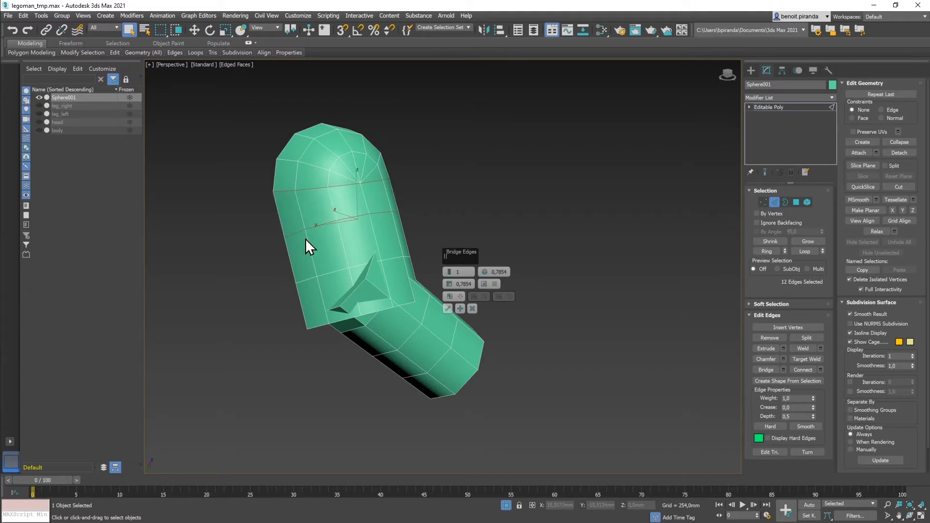
pyautogui.click(448, 309)
pyautogui.click(492, 187)
# Step: Unhide the body object and maximize the Front view around the arm and the body's slanted side
pyautogui.keyDown('alt'); pyautogui.moveTo(492, 185); pyautogui.dragTo(423, 173, button='middle'); pyautogui.keyUp('alt')
pyautogui.hotkey('alt', 'w')
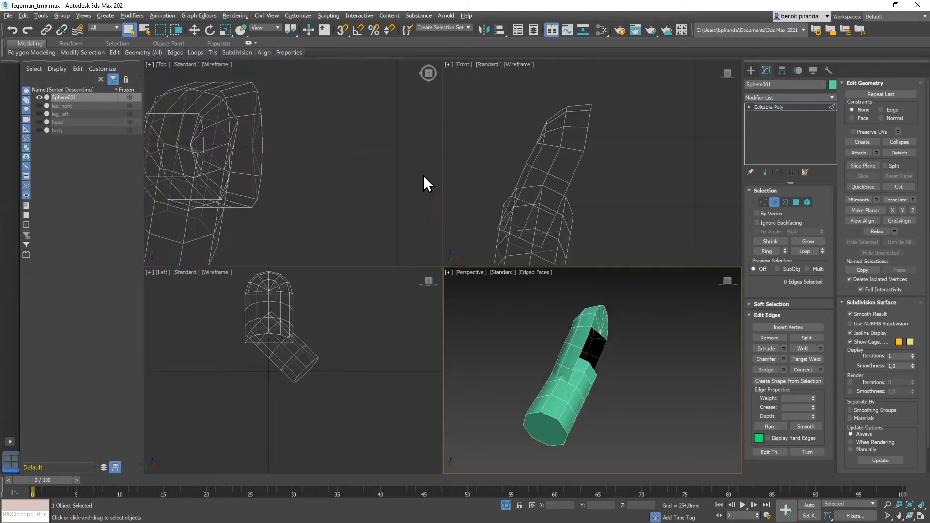
pyautogui.moveTo(568, 184); pyautogui.dragTo(556, 158, button='middle')
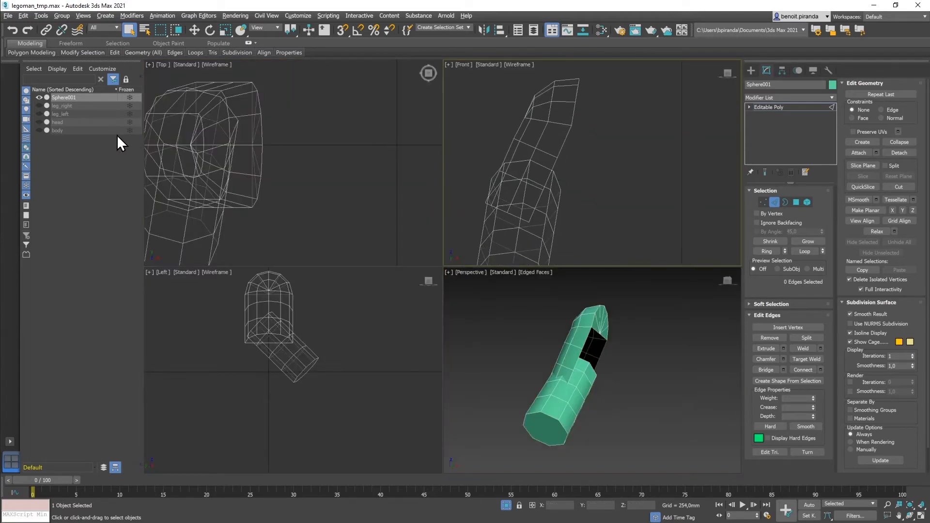
pyautogui.click(39, 130)
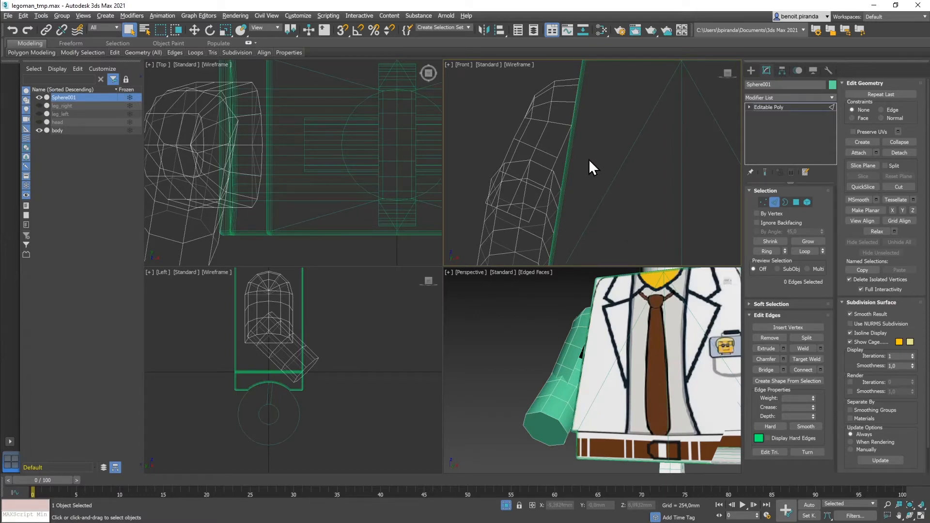
pyautogui.hotkey('alt', 'w')
pyautogui.scroll(-2, 528, 140)
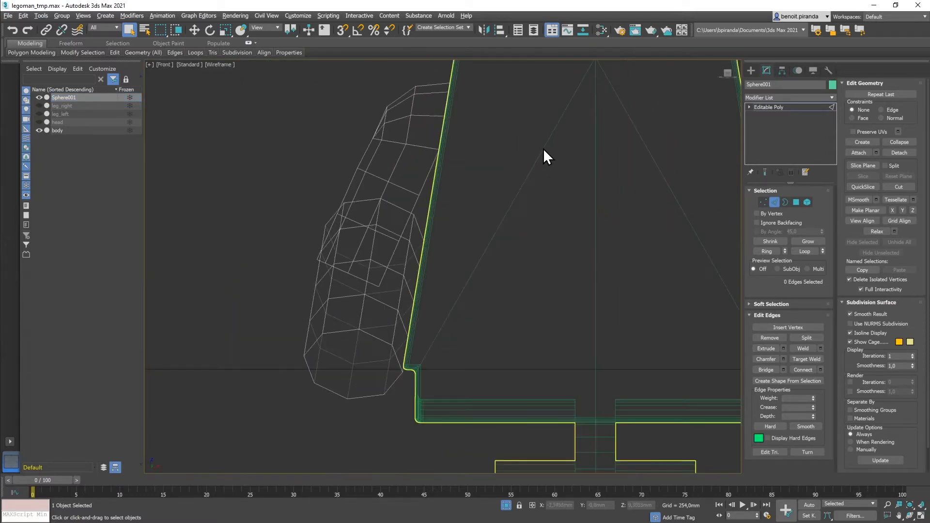
# Step: Move the three vertex pairs along the upper arm's inner edge sideways onto the body's slanted side in the Front view
pyautogui.click(764, 202)
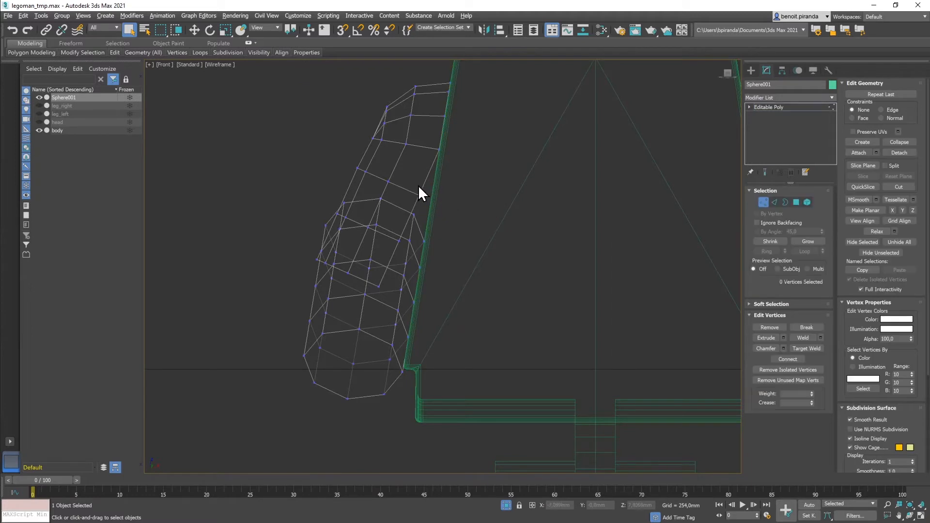
pyautogui.moveTo(420, 201); pyautogui.dragTo(432, 202)
pyautogui.click(194, 31)
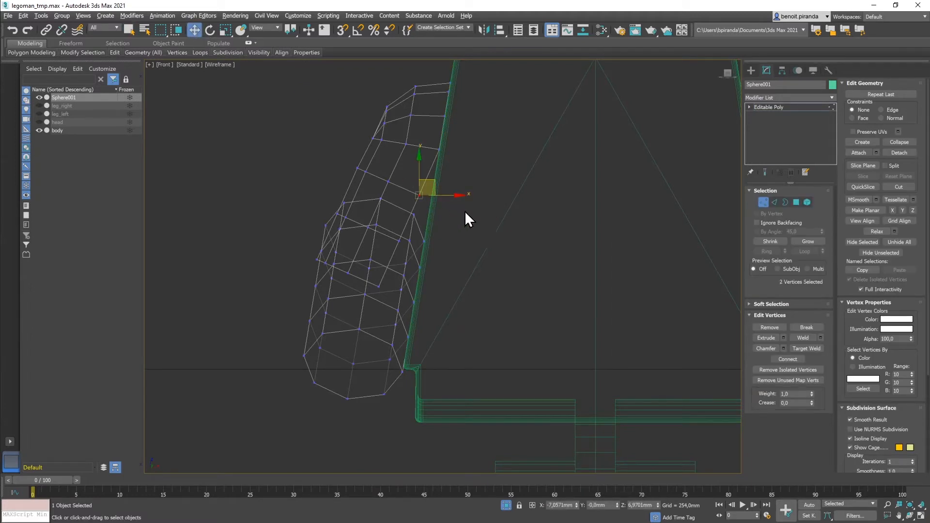
pyautogui.moveTo(452, 197); pyautogui.dragTo(469, 195)
pyautogui.click(402, 245)
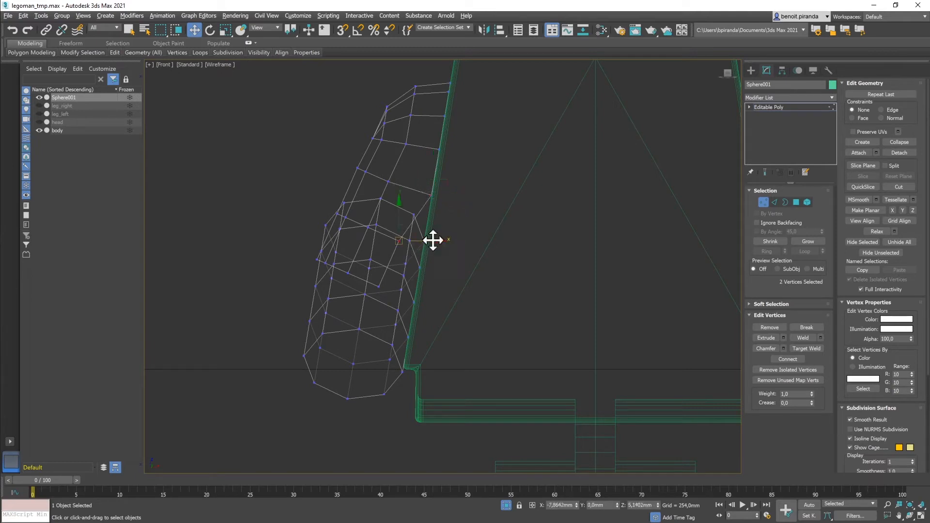
pyautogui.moveTo(438, 241); pyautogui.dragTo(463, 241)
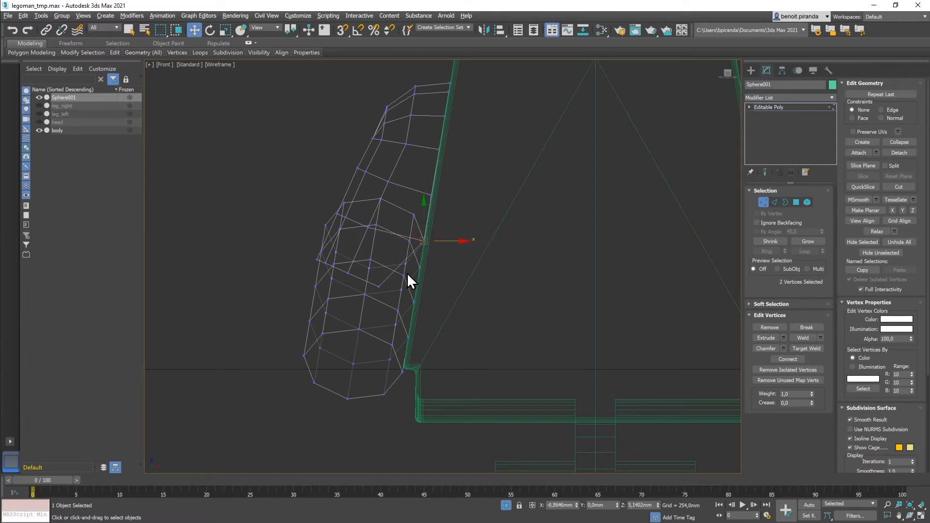
pyautogui.click(382, 286)
pyautogui.moveTo(417, 286); pyautogui.dragTo(435, 290)
pyautogui.moveTo(445, 290)
pyautogui.mouseDown()
pyautogui.moveTo(455, 291)
pyautogui.moveTo(445, 286)
pyautogui.mouseUp()
# Step: Shift the middle vertex pairs of the upper arm's three rows toward the body to even out the mesh spacing
pyautogui.moveTo(345, 269); pyautogui.dragTo(379, 287)
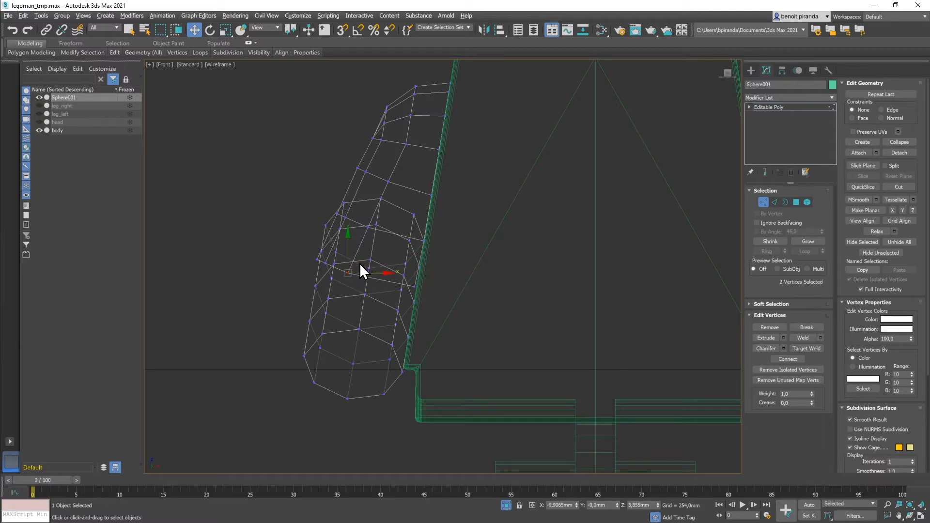
pyautogui.moveTo(364, 268); pyautogui.dragTo(385, 272)
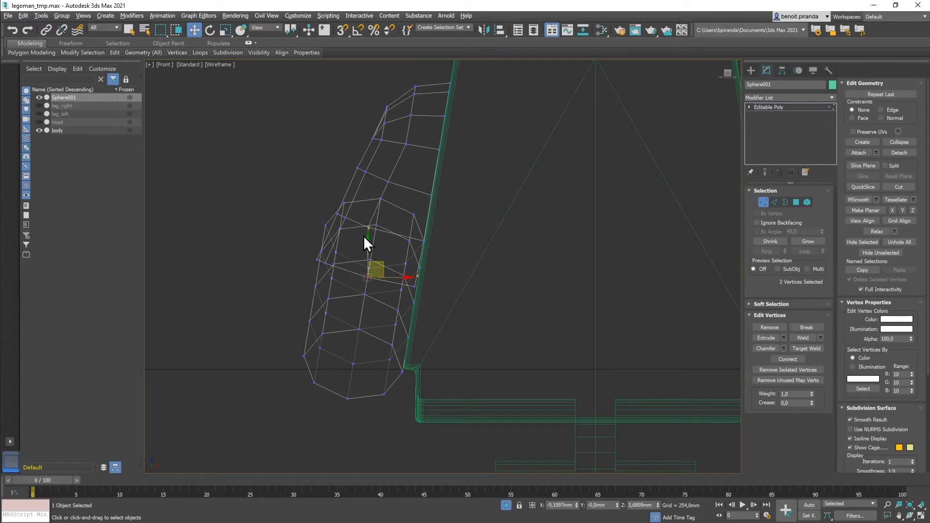
pyautogui.scroll(2, 367, 235)
pyautogui.click(373, 227)
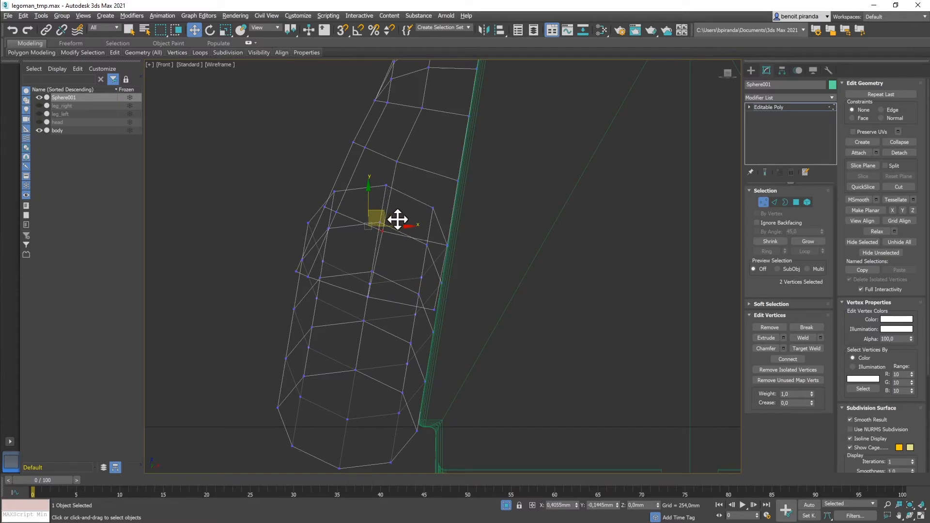
pyautogui.moveTo(399, 217); pyautogui.dragTo(413, 221)
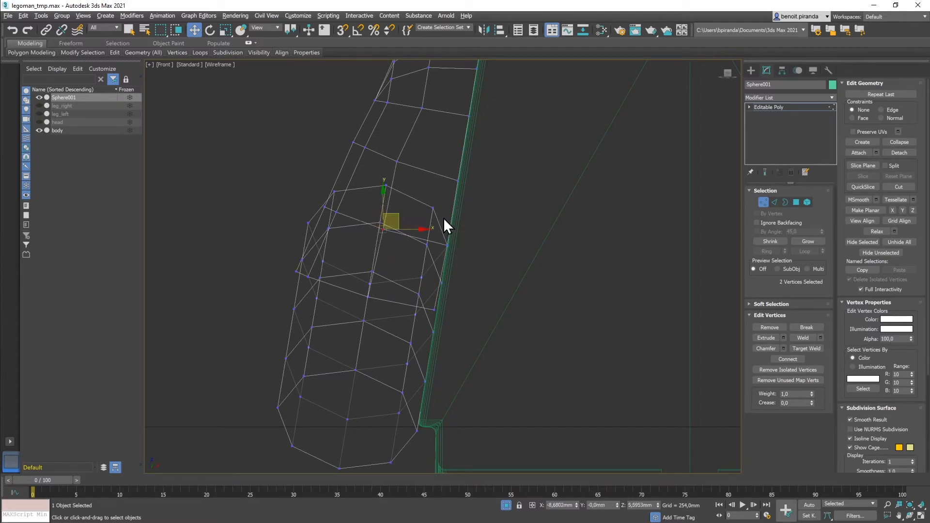
pyautogui.click(398, 161)
pyautogui.moveTo(413, 145); pyautogui.dragTo(418, 148)
# Step: Hide the body object again and maximize the Perspective view on the arm's outer side at the elbow
pyautogui.hotkey('alt', 'w')
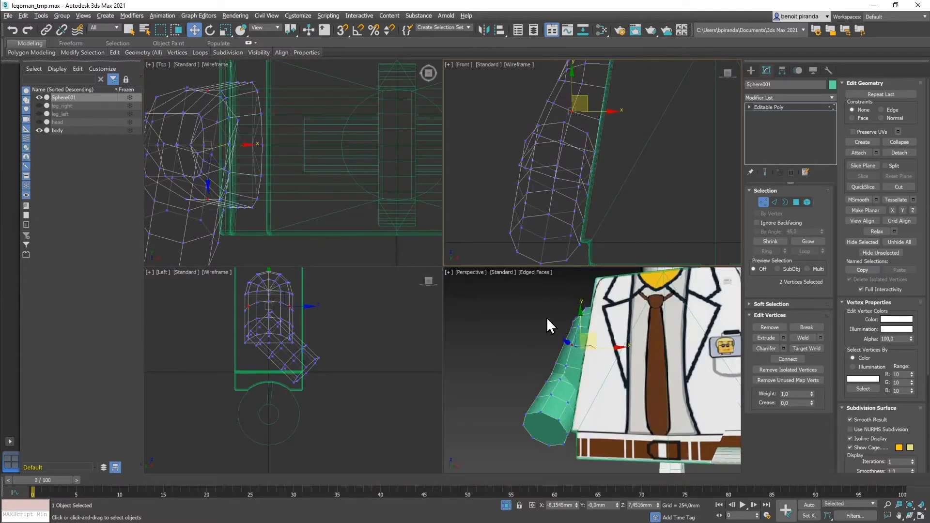
pyautogui.click(39, 130)
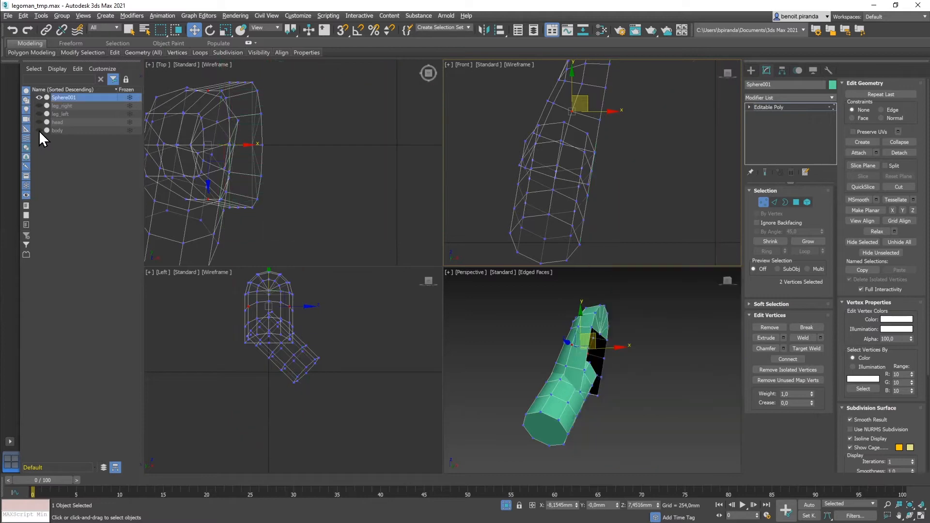
pyautogui.middleClick(656, 348)
pyautogui.hotkey('alt', 'w')
pyautogui.keyDown('alt'); pyautogui.moveTo(601, 324); pyautogui.dragTo(656, 339, button='middle'); pyautogui.keyUp('alt')
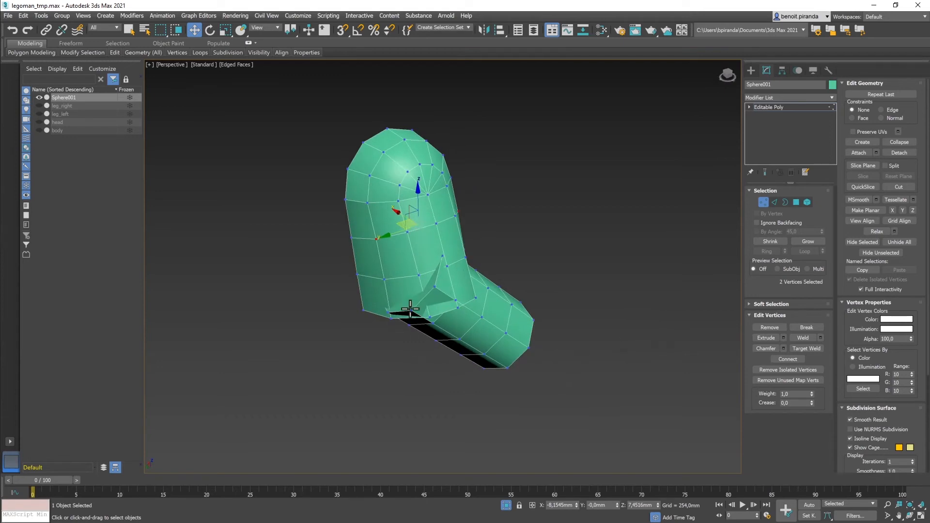
# Step: Delete the polygons of the upper arm's lowest row around the elbow, where it overlaps the forearm
pyautogui.press('4')
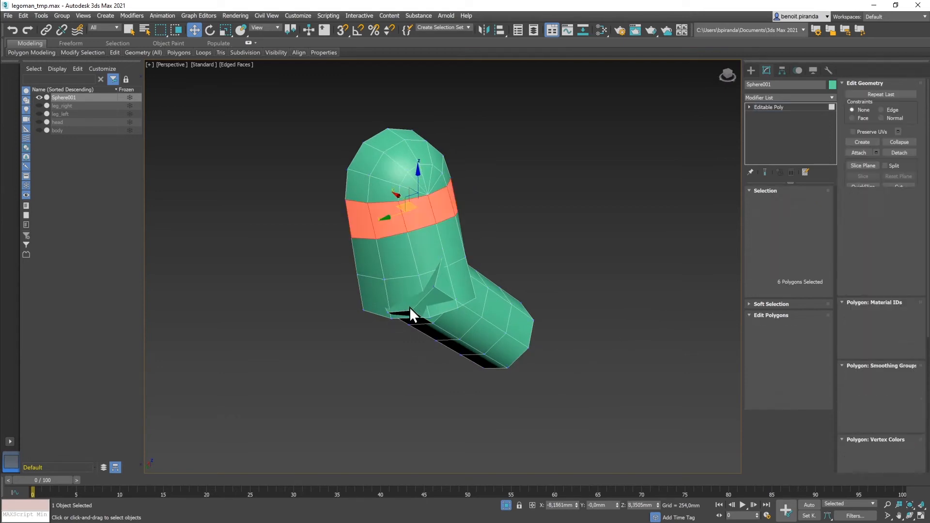
pyautogui.hotkey('ctrl', 'd')
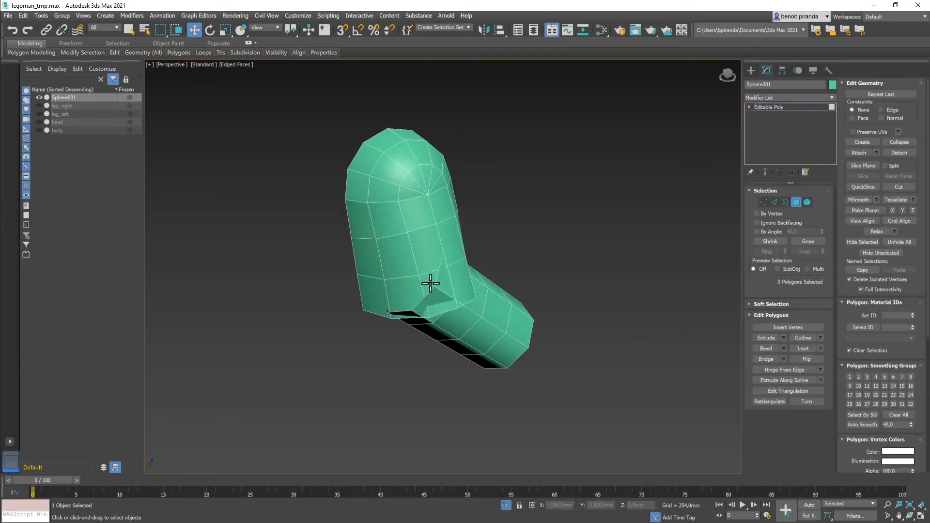
pyautogui.click(464, 284)
pyautogui.press('Delete')
pyautogui.click(431, 281)
pyautogui.press('Delete')
pyautogui.click(410, 289)
pyautogui.press('Delete')
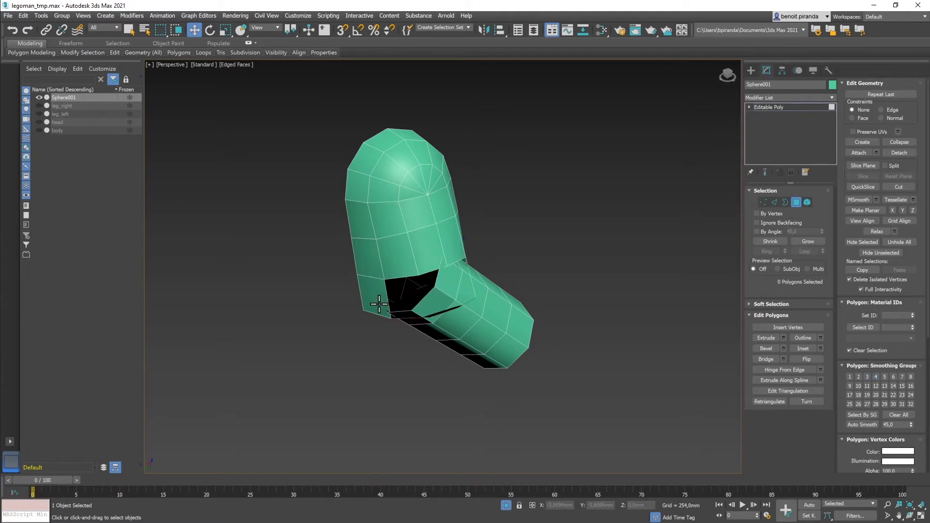
pyautogui.click(379, 304)
pyautogui.press('Delete')
pyautogui.keyDown('alt'); pyautogui.moveTo(393, 328); pyautogui.dragTo(417, 291, button='middle'); pyautogui.keyUp('alt')
pyautogui.click(415, 246)
pyautogui.press('Delete')
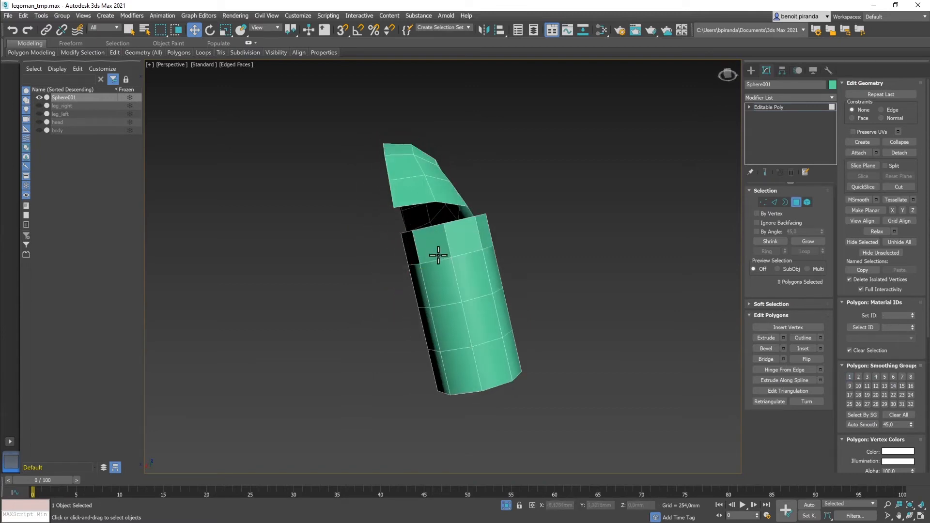
# Step: Bridge two neighbouring pairs of open edges between the upper arm and the forearm at the back of the elbow, using 1 segment
pyautogui.moveTo(440, 257)
pyautogui.keyDown('alt'); pyautogui.mouseDown(button='middle')
pyautogui.moveTo(430, 271)
pyautogui.moveTo(461, 266)
pyautogui.moveTo(425, 260)
pyautogui.moveTo(481, 270)
pyautogui.moveTo(486, 257)
pyautogui.moveTo(527, 272)
pyautogui.moveTo(474, 267)
pyautogui.moveTo(460, 251)
pyautogui.moveTo(494, 270)
pyautogui.moveTo(439, 270)
pyautogui.moveTo(424, 282)
pyautogui.moveTo(438, 273)
pyautogui.mouseUp(button='middle'); pyautogui.keyUp('alt')
pyautogui.press('2')
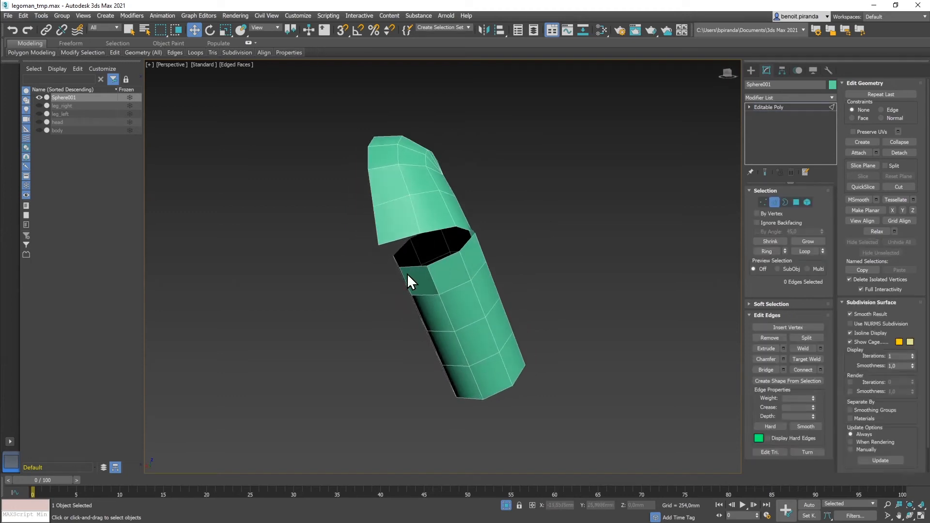
pyautogui.click(412, 266)
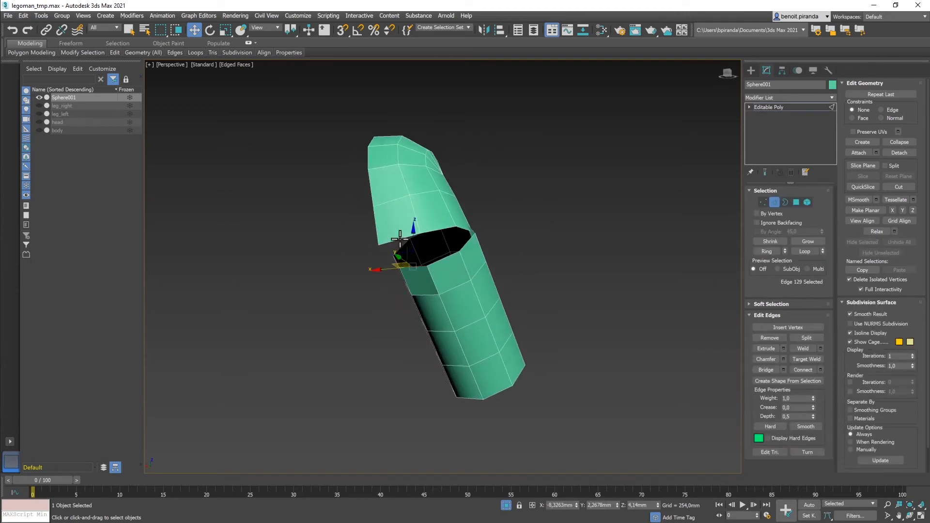
pyautogui.keyDown('ctrl'); pyautogui.click(400, 238); pyautogui.keyUp('ctrl')
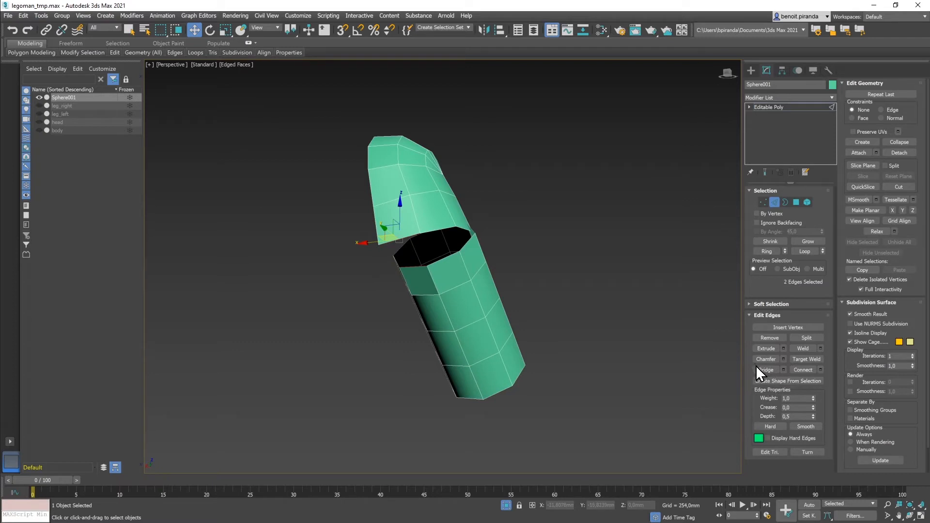
pyautogui.click(783, 370)
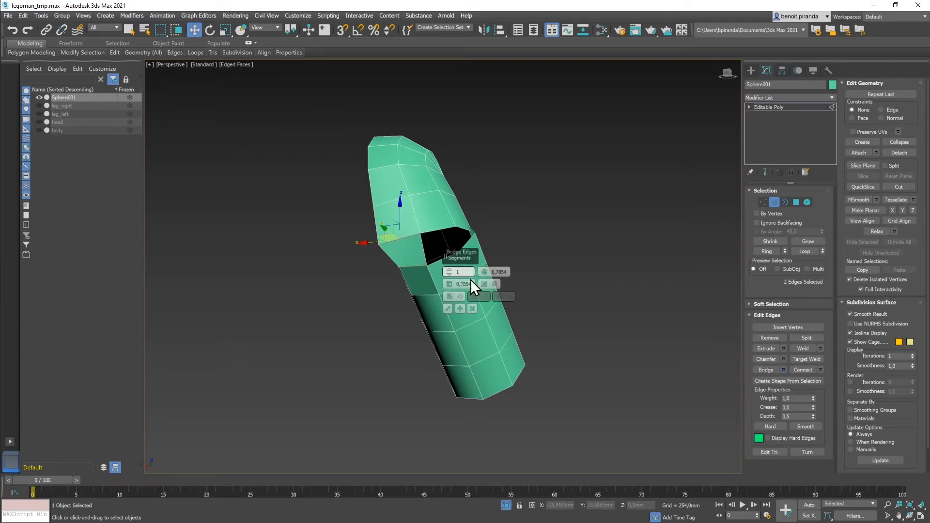
pyautogui.moveTo(464, 260); pyautogui.dragTo(607, 218)
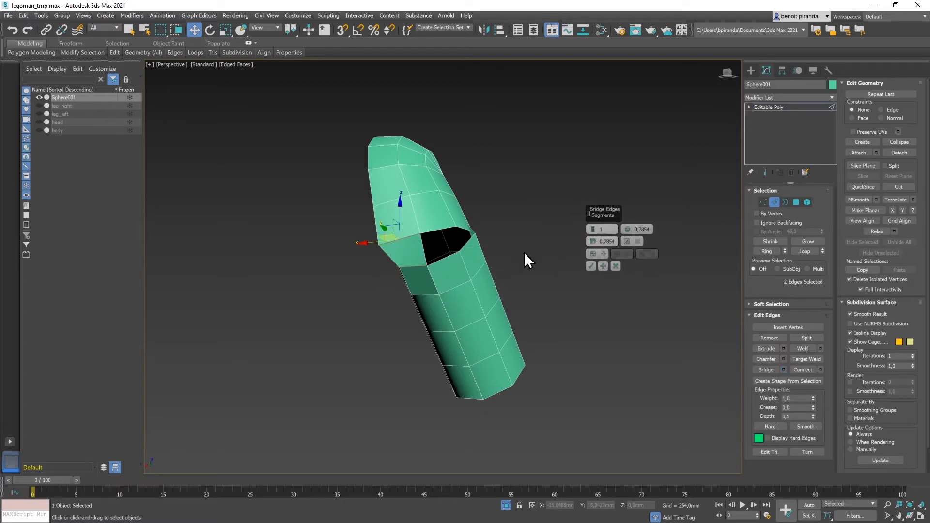
pyautogui.keyDown('ctrl'); pyautogui.click(443, 260); pyautogui.keyUp('ctrl')
pyautogui.keyDown('ctrl'); pyautogui.click(441, 233); pyautogui.keyUp('ctrl')
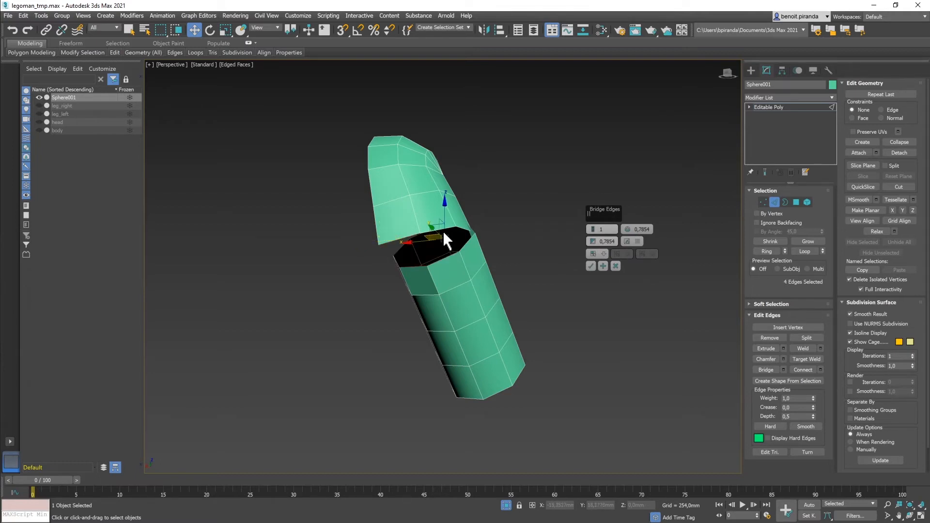
pyautogui.keyDown('alt'); pyautogui.click(445, 233); pyautogui.keyUp('alt')
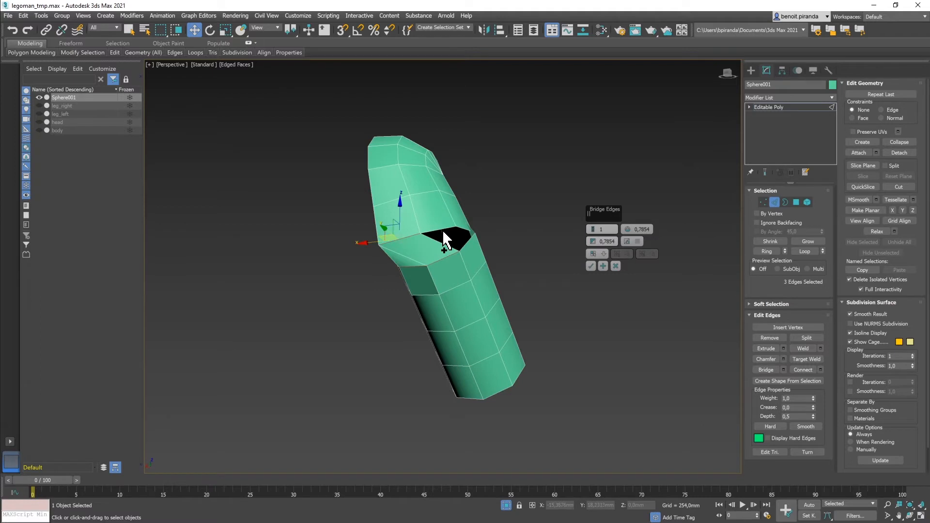
pyautogui.keyDown('ctrl'); pyautogui.click(443, 231); pyautogui.keyUp('ctrl')
# Step: Delete the forearm's end-row polygon that pokes up into the upper arm's opening beside the bridged faces
pyautogui.keyDown('alt'); pyautogui.moveTo(504, 234); pyautogui.dragTo(492, 250, button='middle'); pyautogui.keyUp('alt')
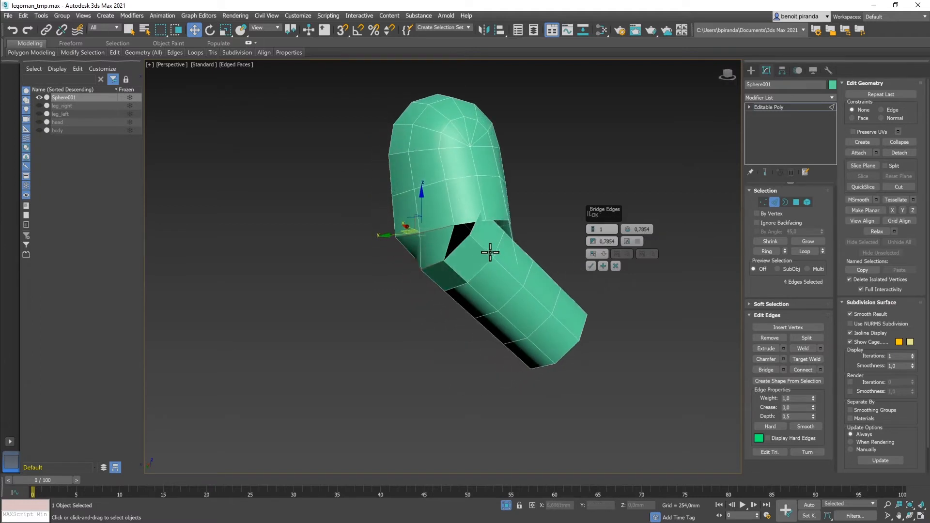
pyautogui.press('4')
pyautogui.click(483, 240)
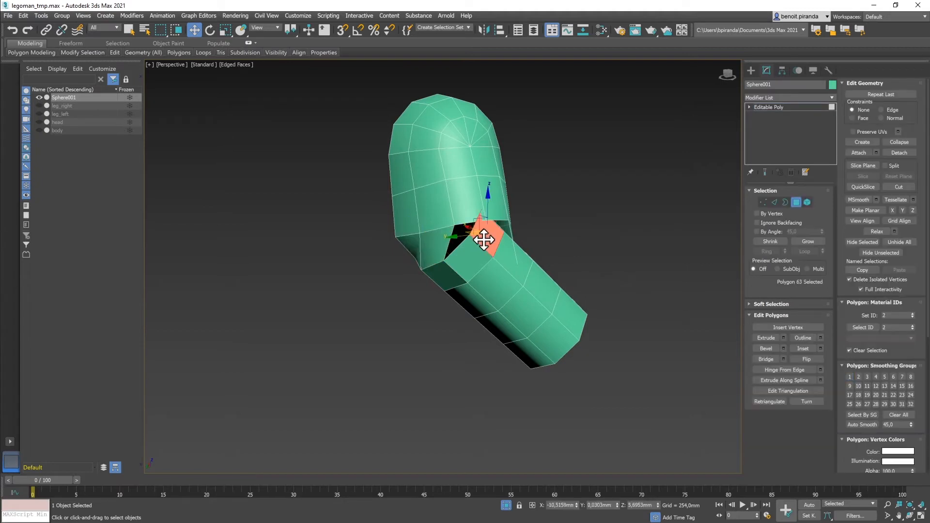
pyautogui.press('Delete')
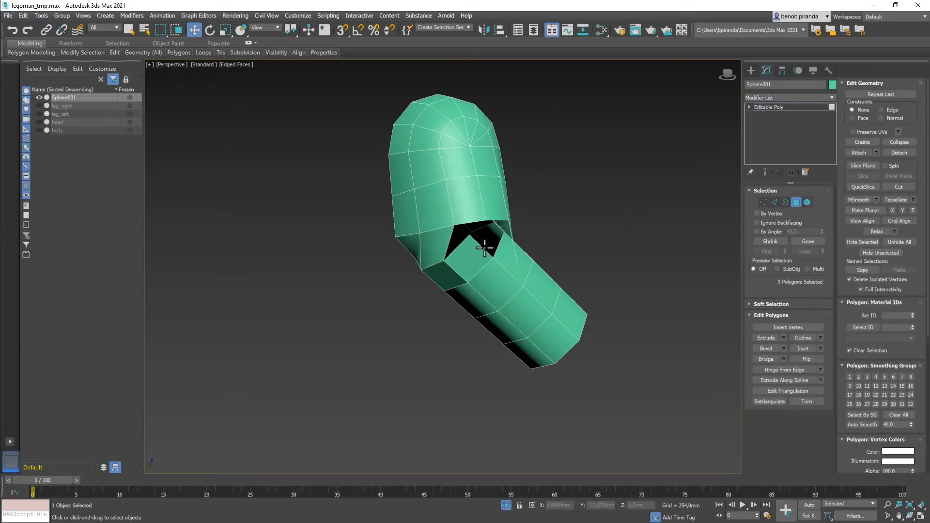
# Step: Lower the forearm's raised rim vertex beside the bridged faces slightly along Z to widen the elbow gap
pyautogui.moveTo(541, 258)
pyautogui.keyDown('alt'); pyautogui.mouseDown(button='middle')
pyautogui.moveTo(515, 254)
pyautogui.moveTo(530, 257)
pyautogui.mouseUp(button='middle'); pyautogui.keyUp('alt')
pyautogui.press('1')
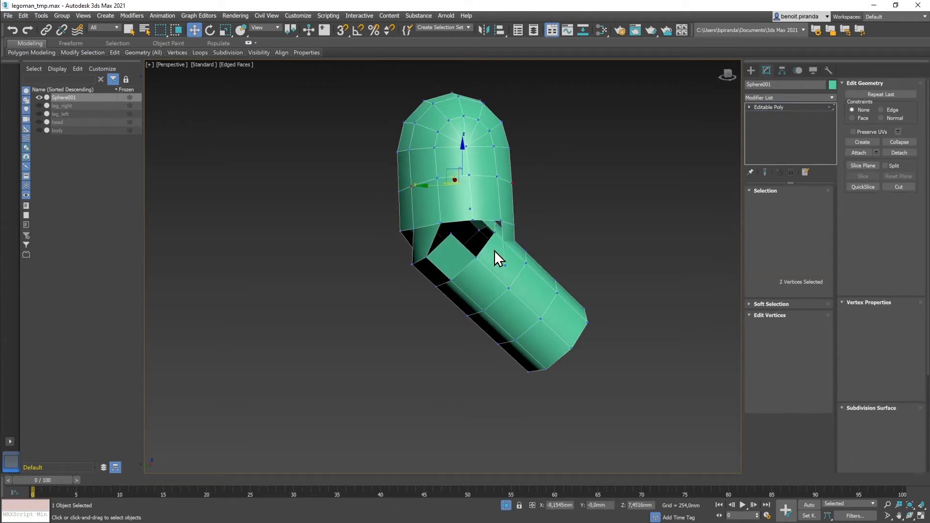
pyautogui.click(450, 232)
pyautogui.keyDown('alt'); pyautogui.moveTo(512, 242); pyautogui.dragTo(469, 242, button='middle'); pyautogui.keyUp('alt')
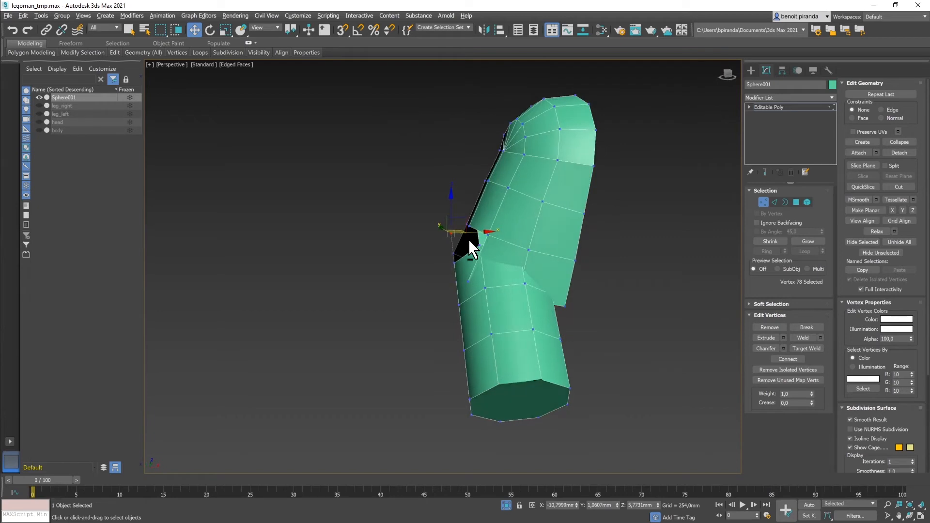
pyautogui.moveTo(449, 195); pyautogui.dragTo(449, 208)
pyautogui.keyDown('alt'); pyautogui.moveTo(621, 270); pyautogui.dragTo(679, 263, button='middle'); pyautogui.keyUp('alt')
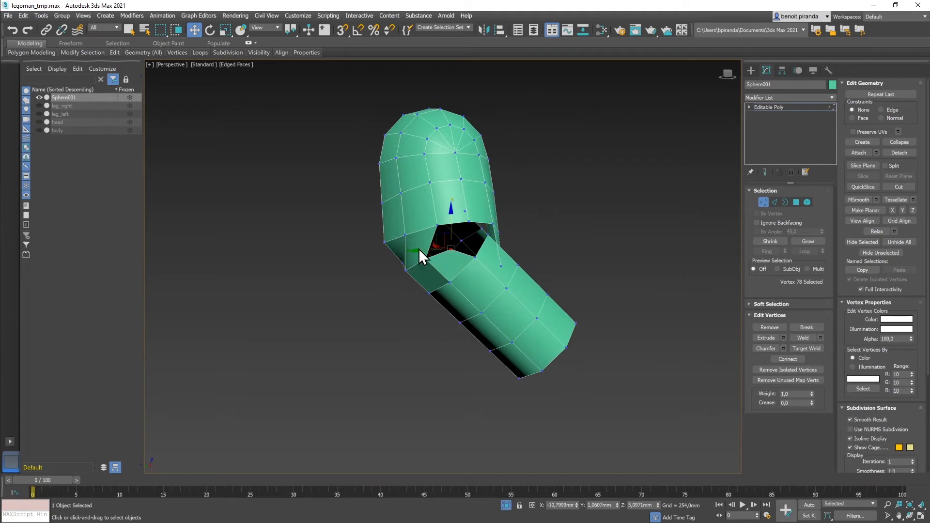
# Step: Bridge the next pair of open edges between the forearm's rim and the upper arm, beside the existing elbow bridge
pyautogui.keyDown('alt'); pyautogui.moveTo(494, 260); pyautogui.dragTo(598, 258, button='middle'); pyautogui.keyUp('alt')
pyautogui.press('2')
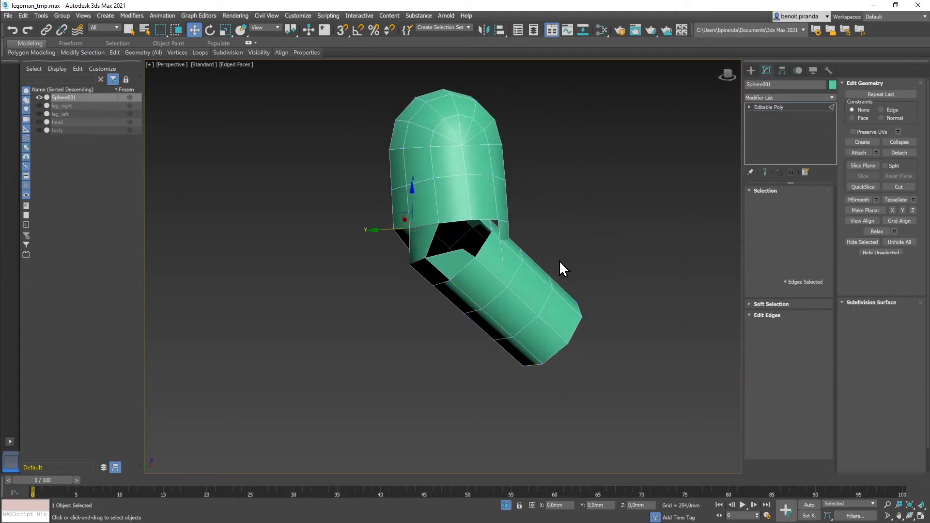
pyautogui.click(443, 254)
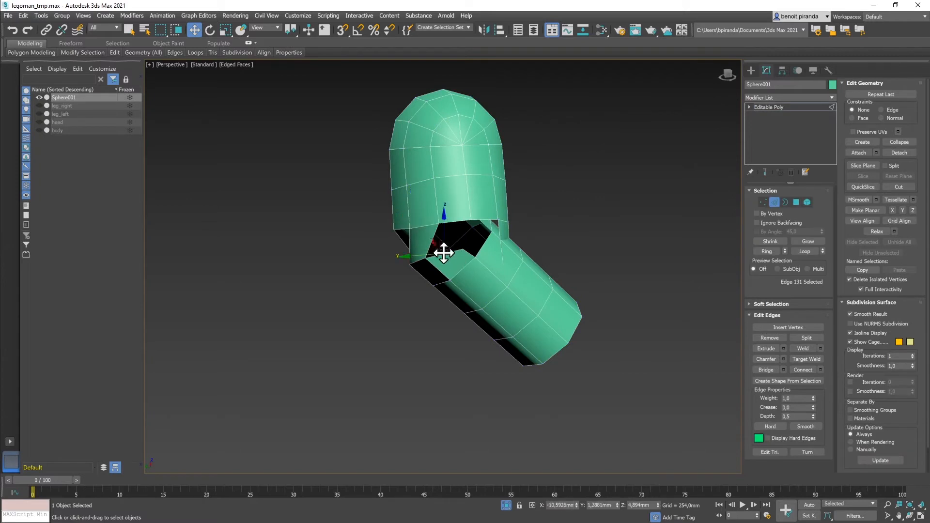
pyautogui.keyDown('ctrl'); pyautogui.click(454, 219); pyautogui.keyUp('ctrl')
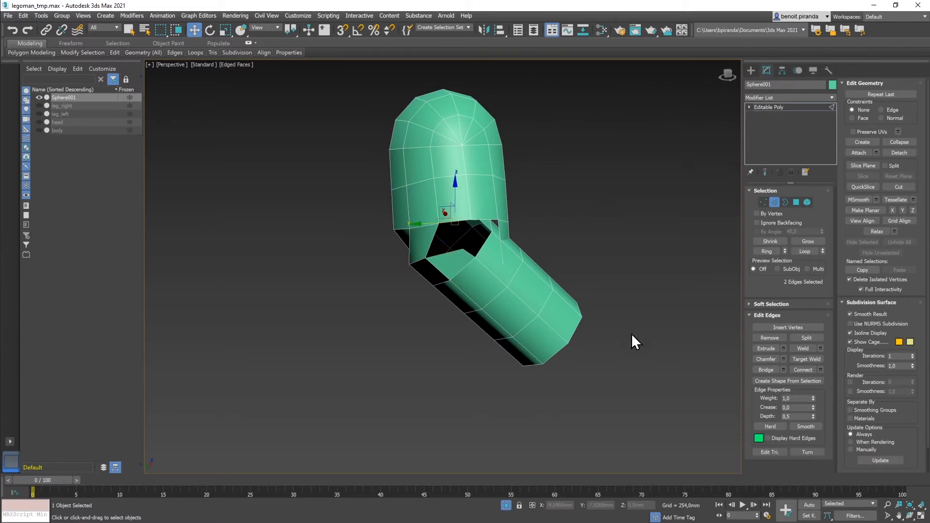
pyautogui.click(765, 371)
# Step: Delete three more polygons from the forearm's end row where it reaches inside the upper arm, including two on the body-facing side
pyautogui.moveTo(648, 263)
pyautogui.keyDown('alt'); pyautogui.mouseDown(button='middle')
pyautogui.moveTo(614, 259)
pyautogui.moveTo(635, 262)
pyautogui.mouseUp(button='middle'); pyautogui.keyUp('alt')
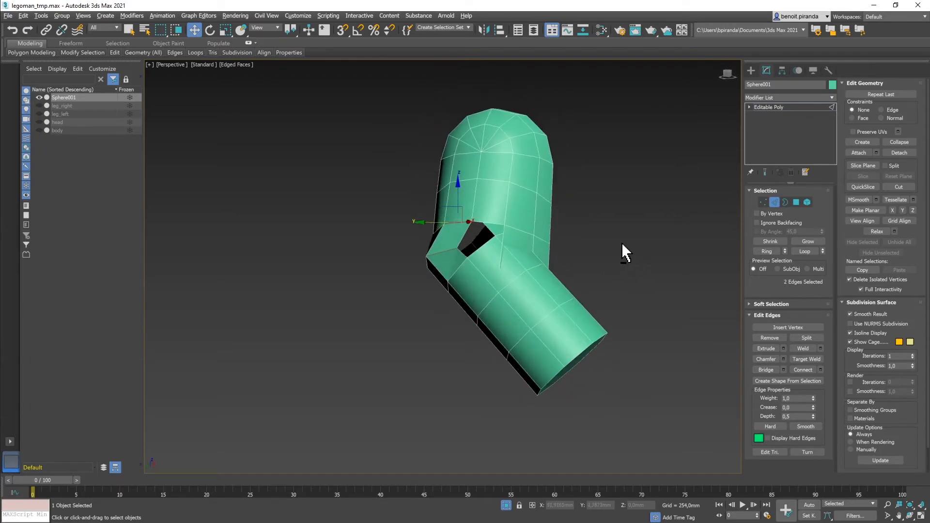
pyautogui.press('4')
pyautogui.click(444, 240)
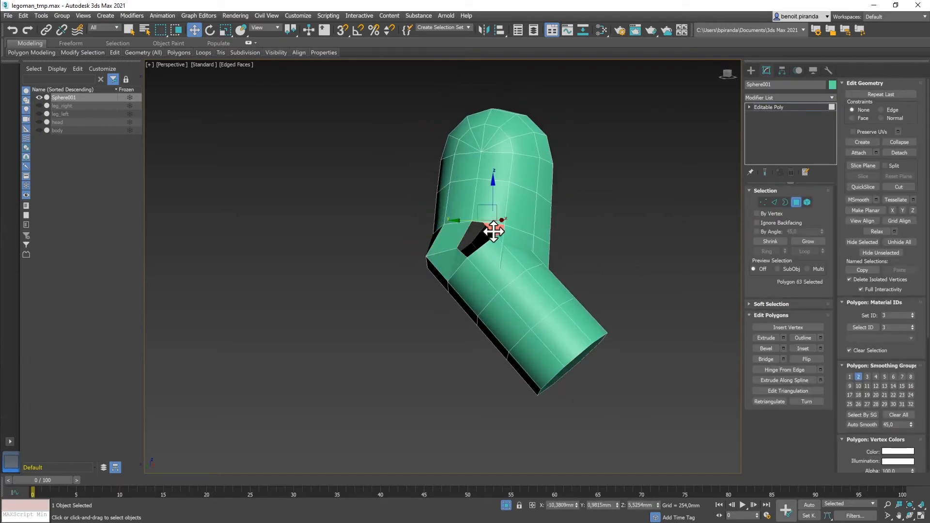
pyautogui.press('Delete')
pyautogui.keyDown('alt'); pyautogui.moveTo(470, 258); pyautogui.dragTo(394, 266, button='middle'); pyautogui.keyUp('alt')
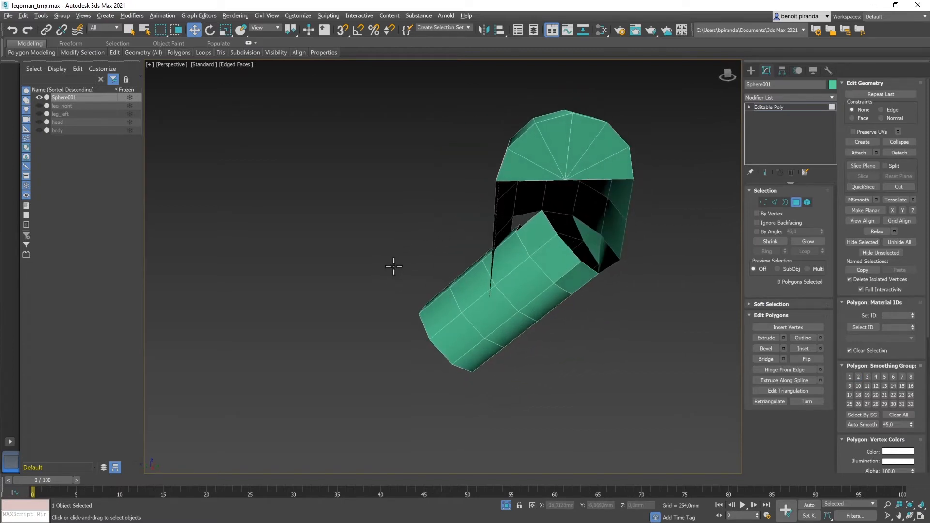
pyautogui.click(540, 246)
pyautogui.press('Delete')
pyautogui.click(561, 260)
pyautogui.press('Delete')
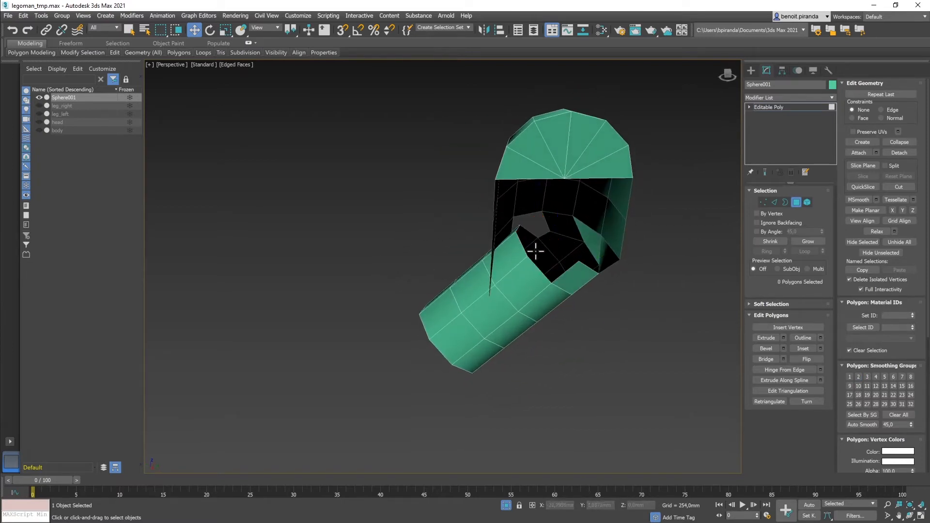
# Step: Delete the upper arm's lowest-row polygon that overlaps the forearm on the outer side of the elbow
pyautogui.keyDown('alt'); pyautogui.moveTo(538, 251); pyautogui.dragTo(620, 250, button='middle'); pyautogui.keyUp('alt')
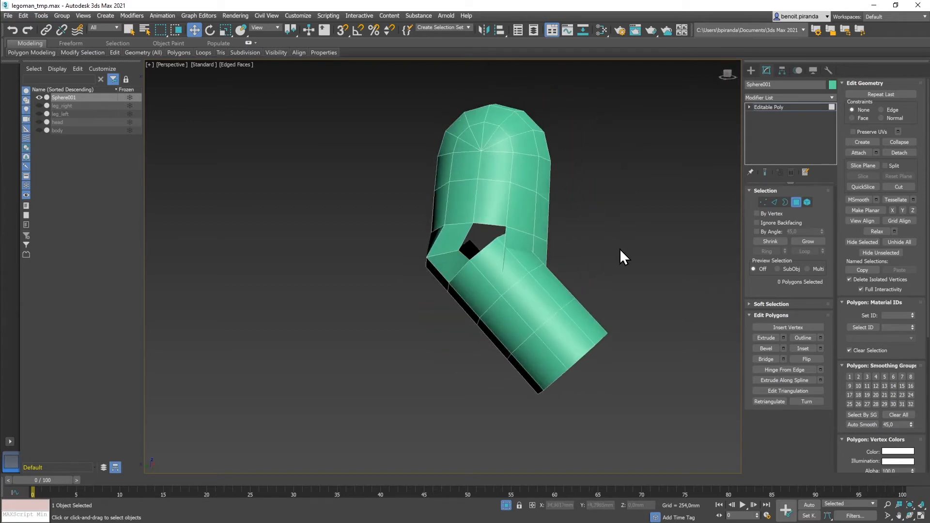
pyautogui.press('q')
pyautogui.moveTo(544, 253)
pyautogui.keyDown('alt'); pyautogui.mouseDown(button='middle')
pyautogui.moveTo(581, 253)
pyautogui.moveTo(534, 251)
pyautogui.mouseUp(button='middle'); pyautogui.keyUp('alt')
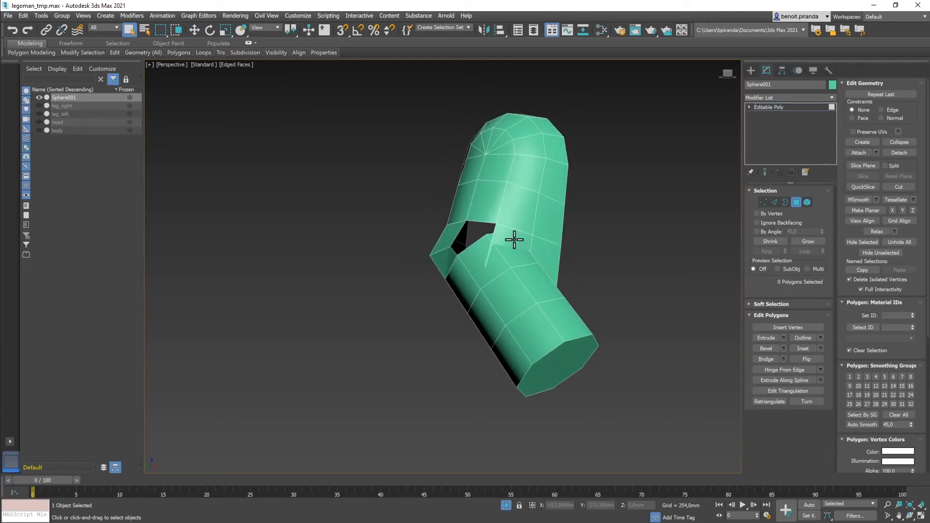
pyautogui.click(514, 239)
pyautogui.press('Delete')
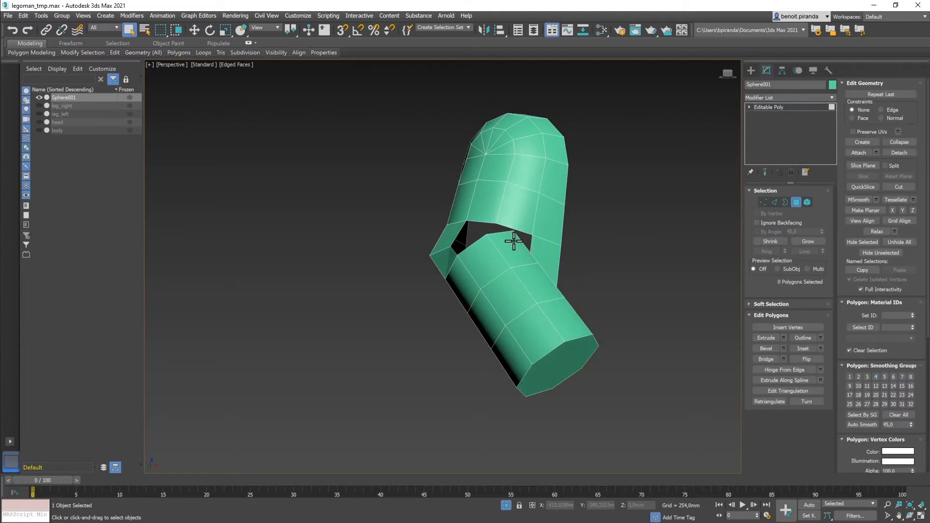
# Step: Move the forearm's two upper rim vertices down from the upper arm in the Left view to open up the elbow gap
pyautogui.press('1')
pyautogui.click(487, 236)
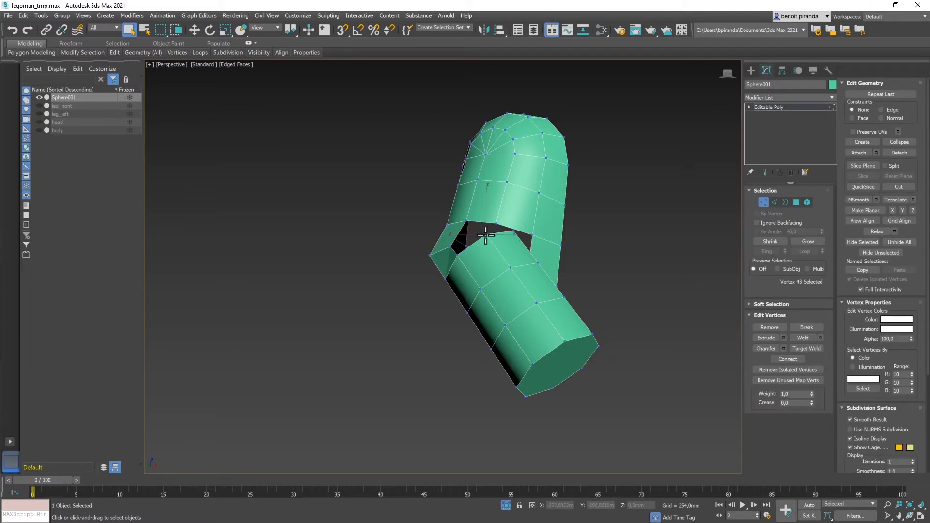
pyautogui.hotkey('alt', 'w')
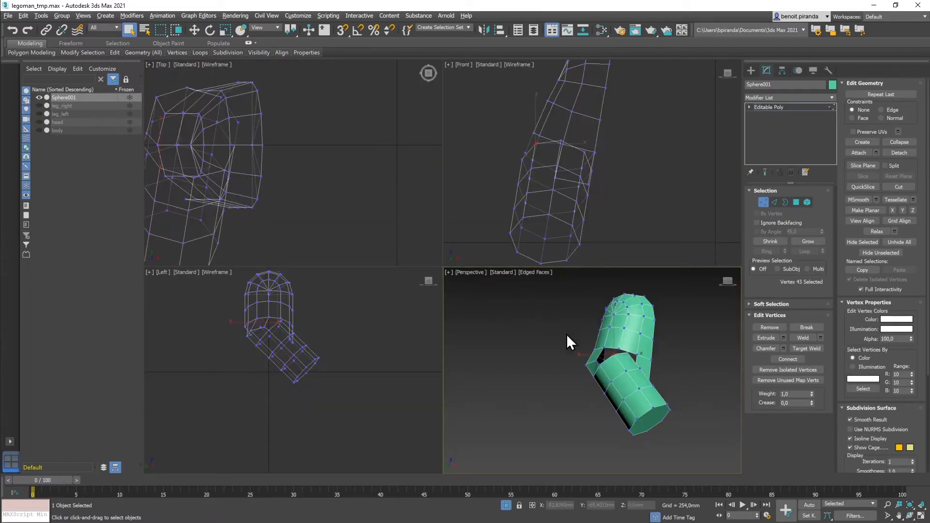
pyautogui.scroll(5, 334, 367)
pyautogui.moveTo(324, 363); pyautogui.dragTo(392, 371, button='middle')
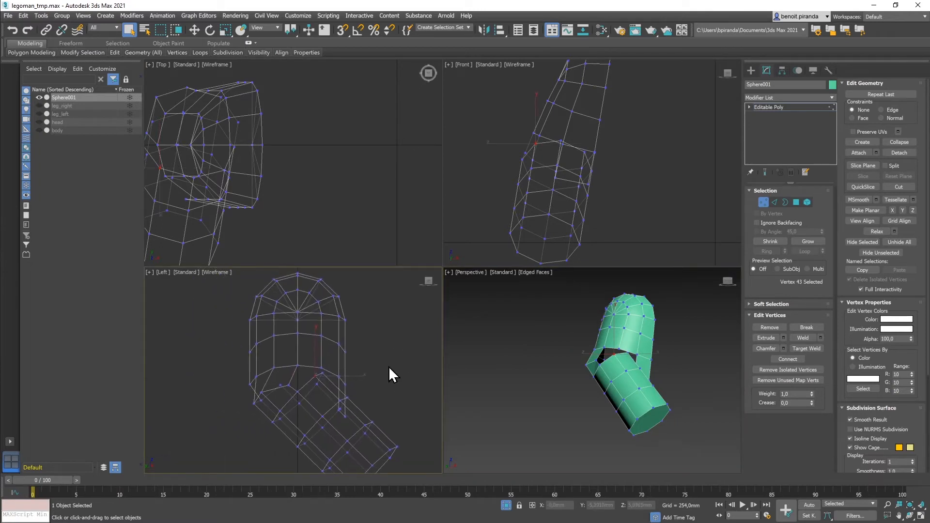
pyautogui.click(194, 31)
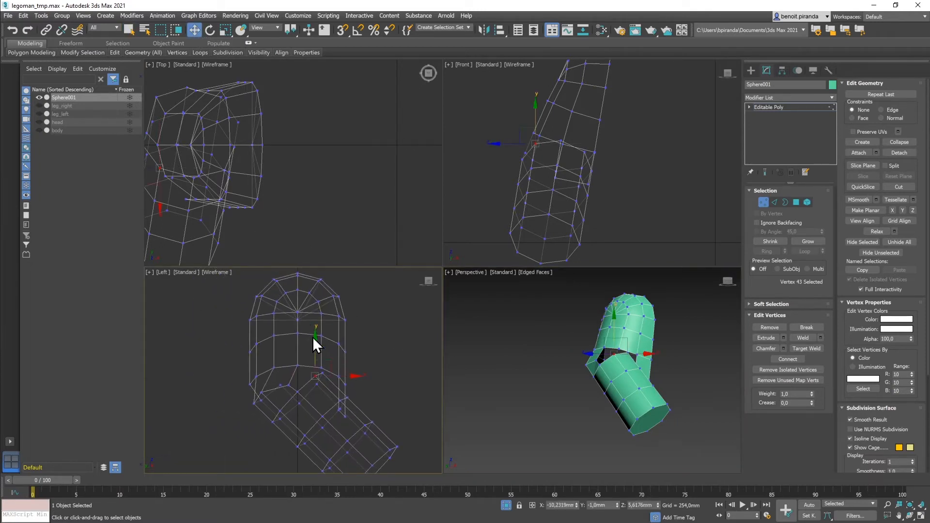
pyautogui.moveTo(331, 367); pyautogui.dragTo(331, 373)
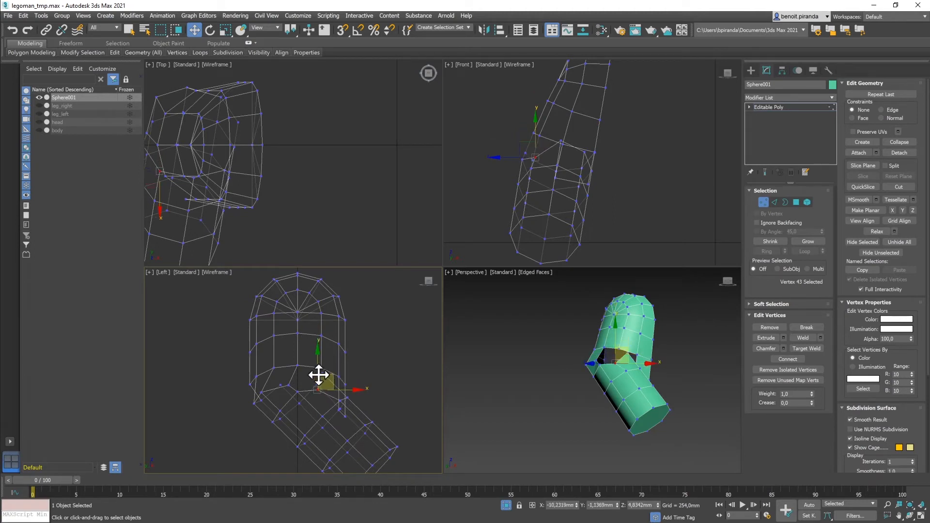
pyautogui.click(323, 373)
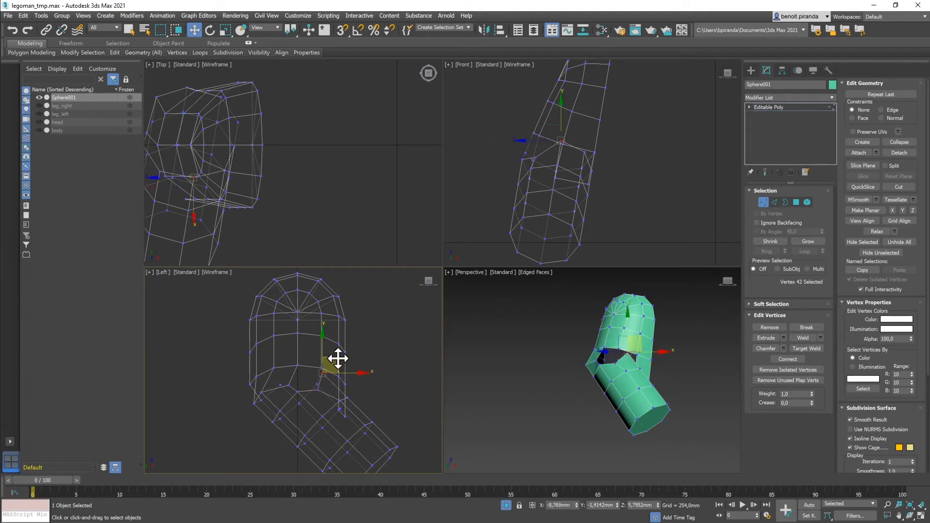
pyautogui.click(338, 374)
pyautogui.click(321, 372)
pyautogui.moveTo(335, 357)
pyautogui.mouseDown()
pyautogui.moveTo(353, 370)
pyautogui.moveTo(344, 370)
pyautogui.mouseUp()
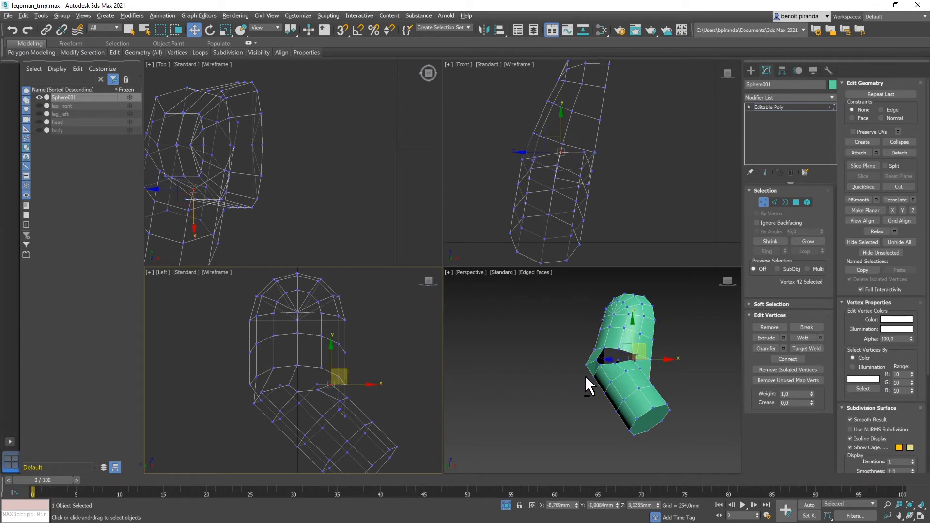
# Step: Delete the upper arm's overhanging polygon at the front of the elbow and the two forearm end-row polygons beneath it
pyautogui.hotkey('alt', 'w')
pyautogui.moveTo(507, 258)
pyautogui.keyDown('alt'); pyautogui.mouseDown(button='middle')
pyautogui.moveTo(492, 257)
pyautogui.moveTo(519, 249)
pyautogui.mouseUp(button='middle'); pyautogui.keyUp('alt')
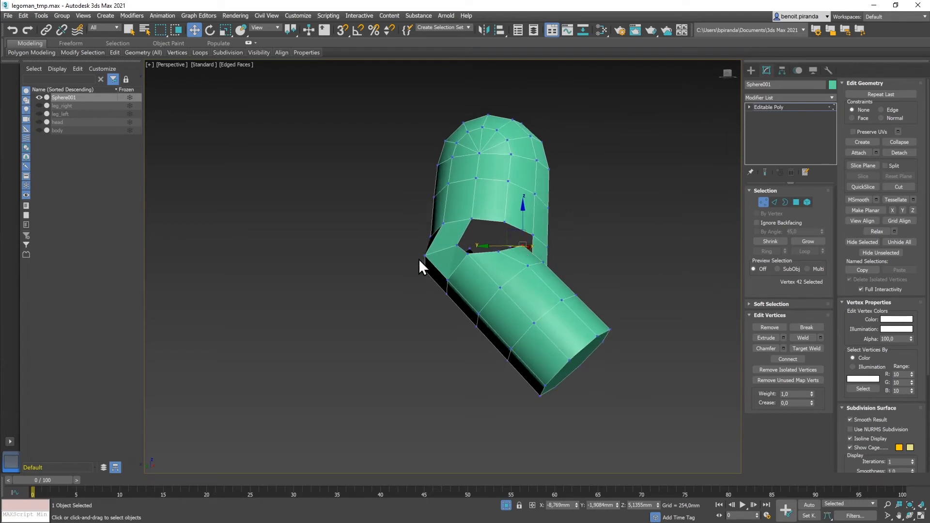
pyautogui.click(402, 268)
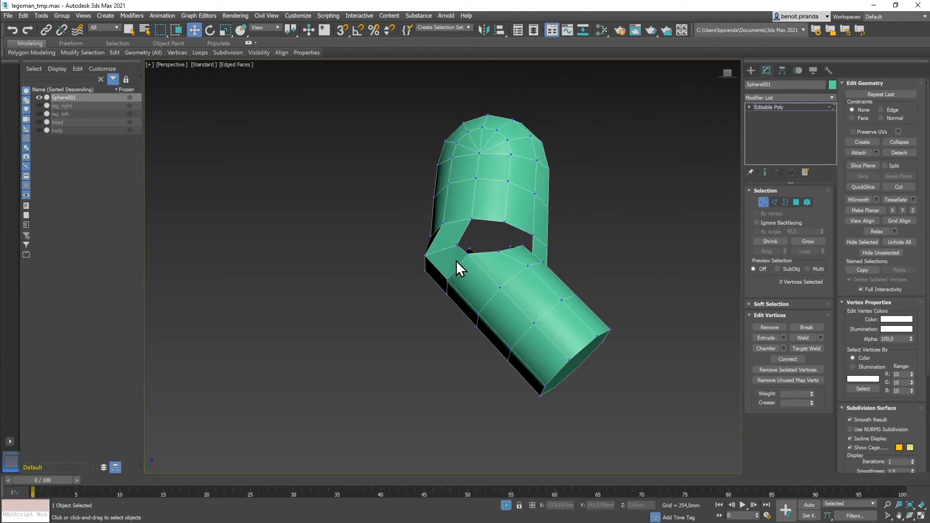
pyautogui.keyDown('alt'); pyautogui.moveTo(496, 262); pyautogui.dragTo(455, 270, button='middle'); pyautogui.keyUp('alt')
pyautogui.press('4')
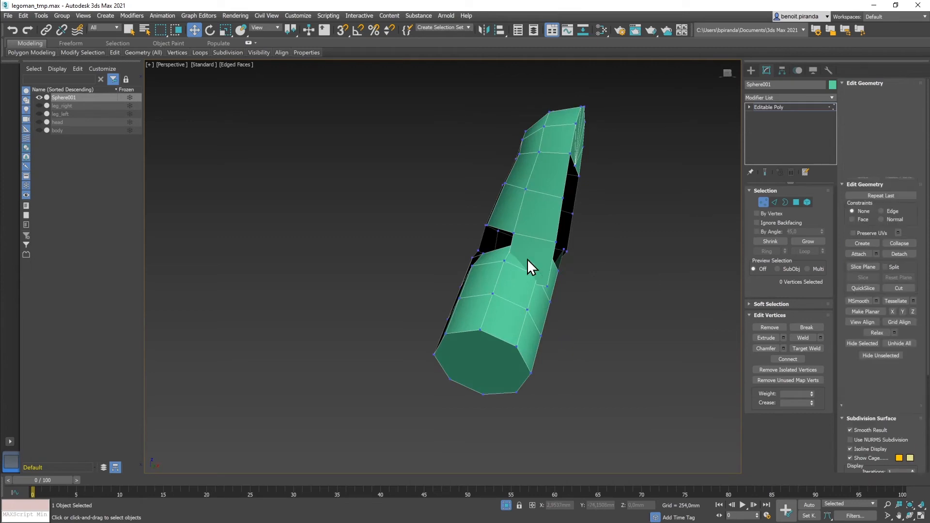
pyautogui.click(533, 254)
pyautogui.press('Delete')
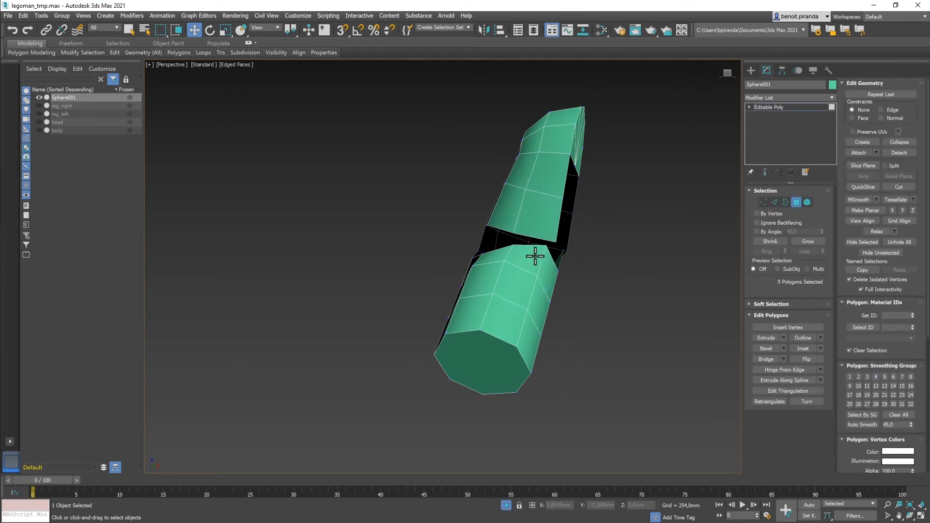
pyautogui.click(534, 257)
pyautogui.press('Delete')
pyautogui.click(542, 263)
pyautogui.press('Delete')
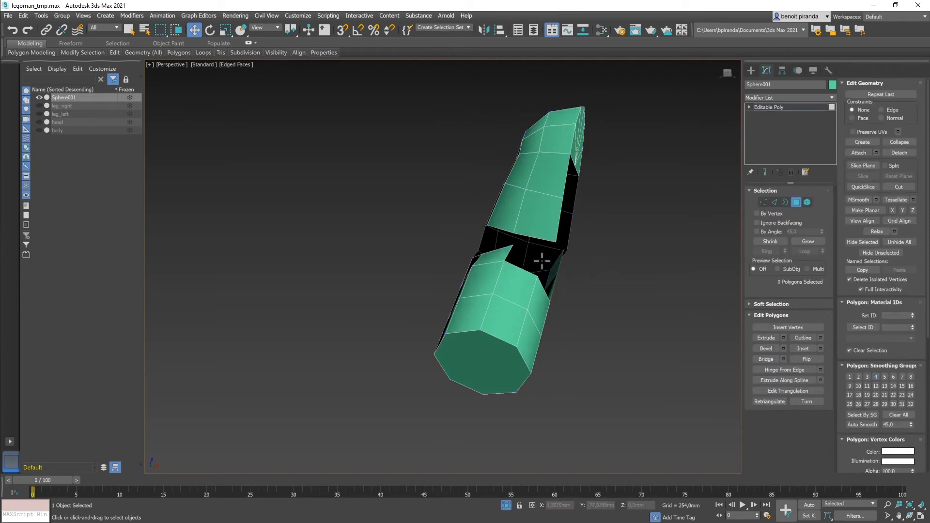
# Step: Bridge the upper arm's lower edge to the forearm's rim edge at the front of the elbow with 2 segments
pyautogui.press('2')
pyautogui.click(539, 249)
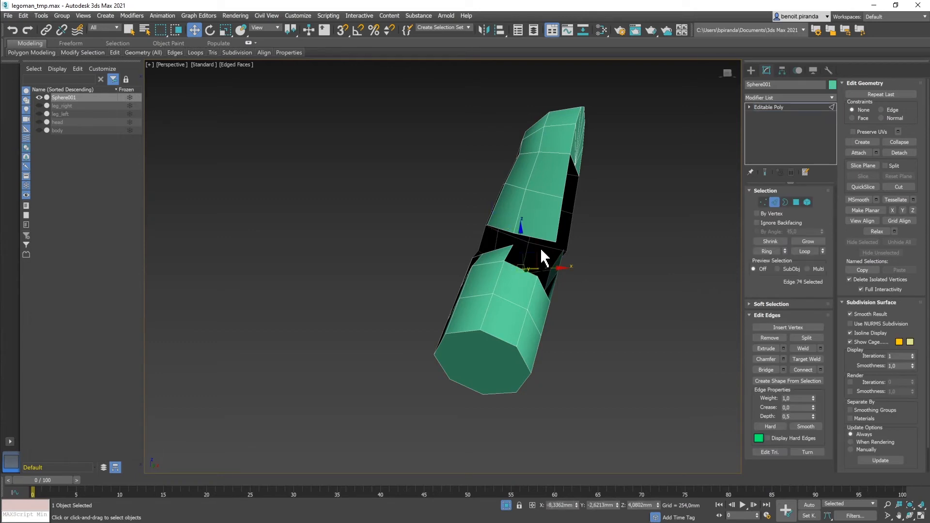
pyautogui.keyDown('ctrl'); pyautogui.click(540, 238); pyautogui.keyUp('ctrl')
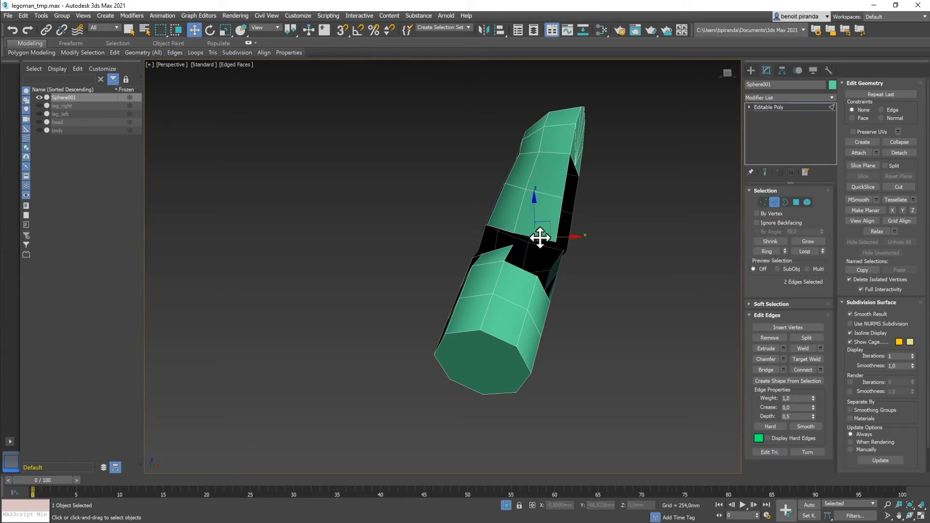
pyautogui.click(765, 370)
pyautogui.moveTo(714, 328)
pyautogui.keyDown('alt'); pyautogui.mouseDown(button='middle')
pyautogui.moveTo(746, 338)
pyautogui.moveTo(674, 322)
pyautogui.moveTo(705, 328)
pyautogui.mouseUp(button='middle'); pyautogui.keyUp('alt')
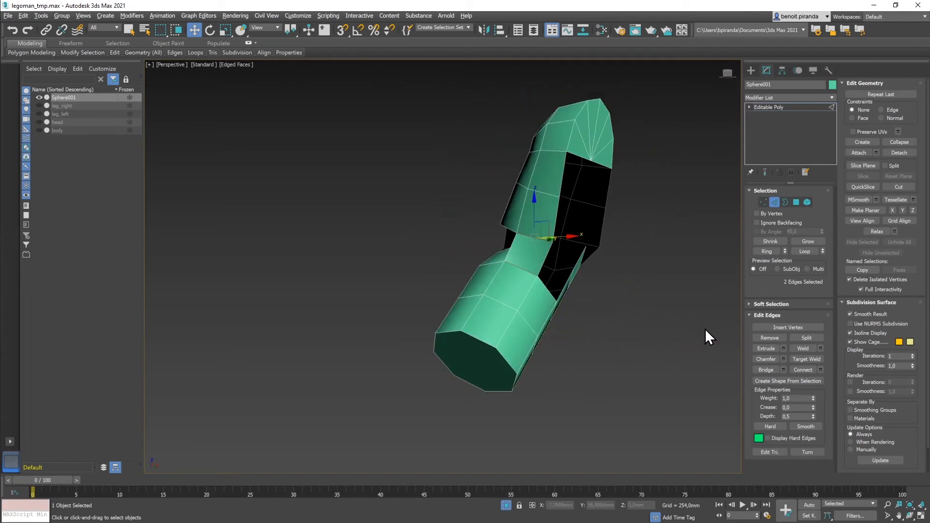
pyautogui.hotkey('ctrl', 'z')
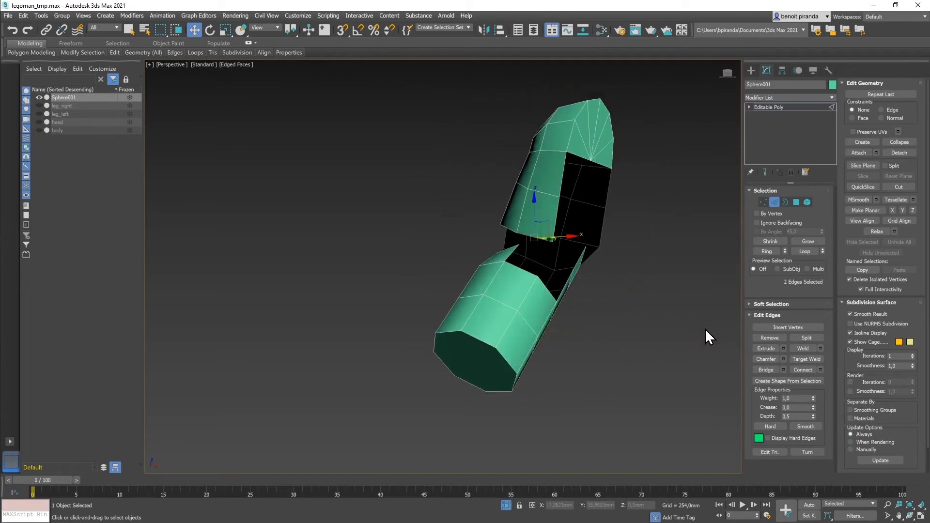
pyautogui.click(783, 369)
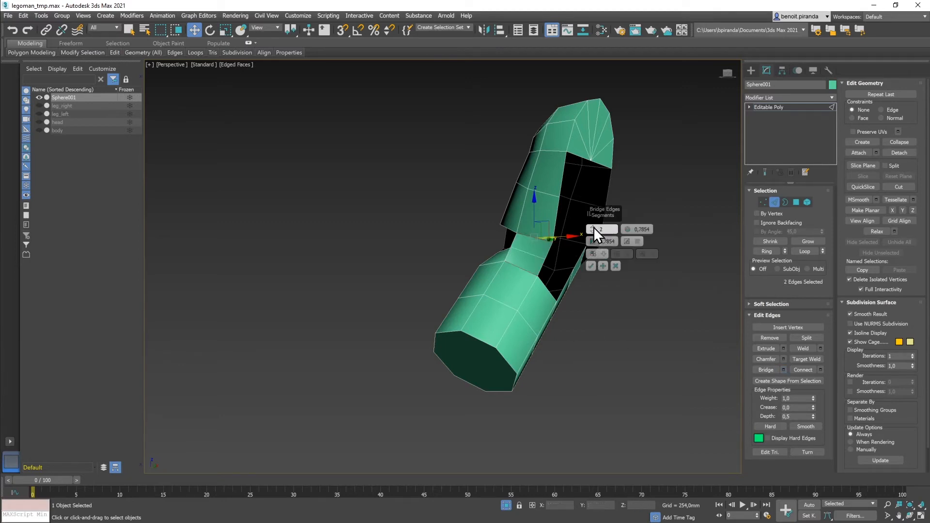
pyautogui.moveTo(594, 227); pyautogui.dragTo(594, 220)
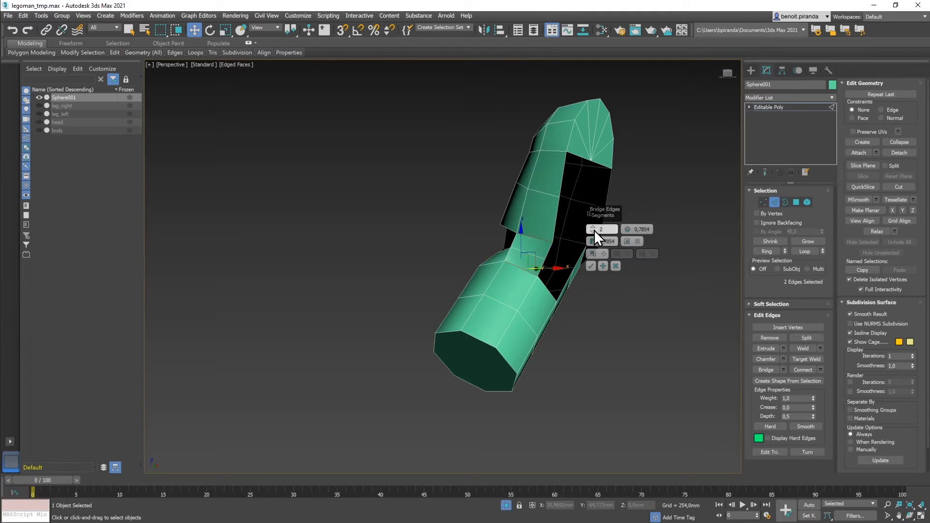
pyautogui.click(591, 267)
# Step: Delete the forearm's end-row polygon that projects into the gap beside the front bridge on the elbow's outer side
pyautogui.keyDown('alt'); pyautogui.moveTo(608, 283); pyautogui.dragTo(647, 287, button='middle'); pyautogui.keyUp('alt')
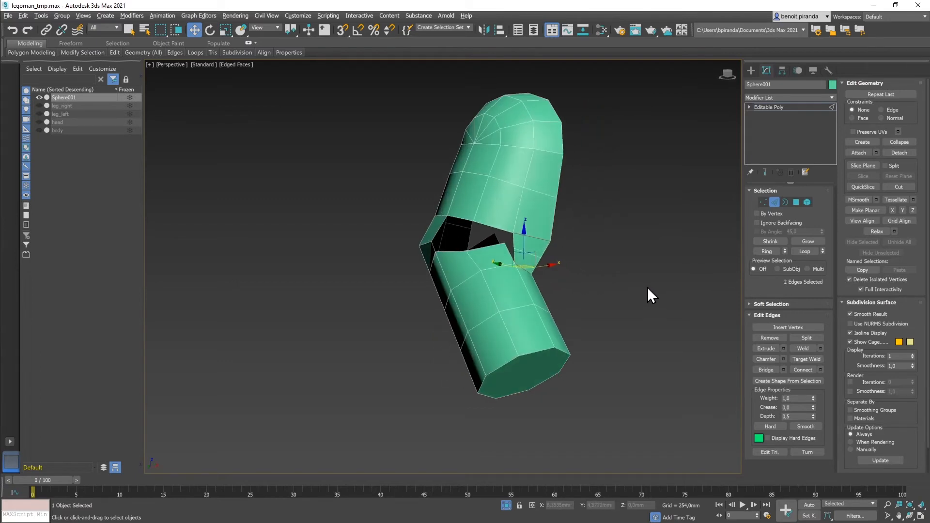
pyautogui.press('4')
pyautogui.click(537, 268)
pyautogui.press('Delete')
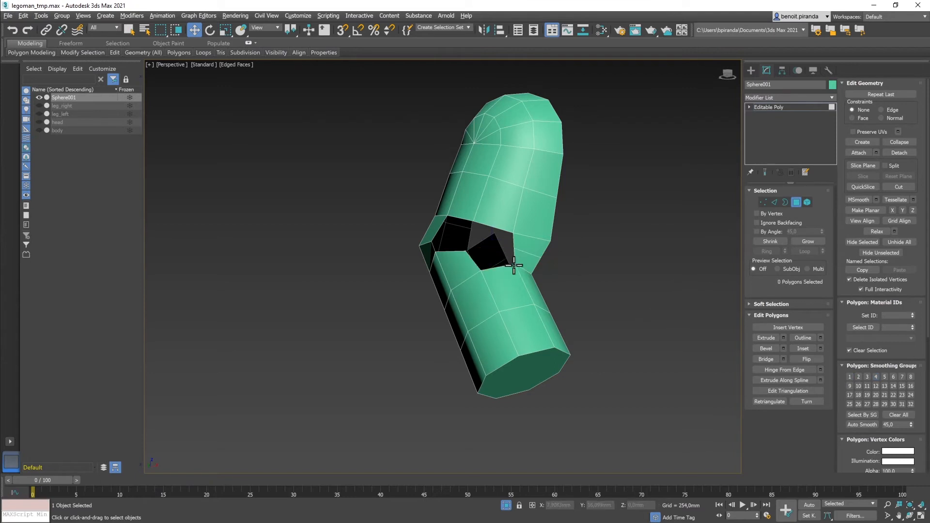
# Step: Bridge the facing upper-arm and forearm edges next to the front bridge on the elbow's outer side with 2 segments
pyautogui.press('2')
pyautogui.click(499, 264)
pyautogui.keyDown('ctrl'); pyautogui.click(490, 224); pyautogui.keyUp('ctrl')
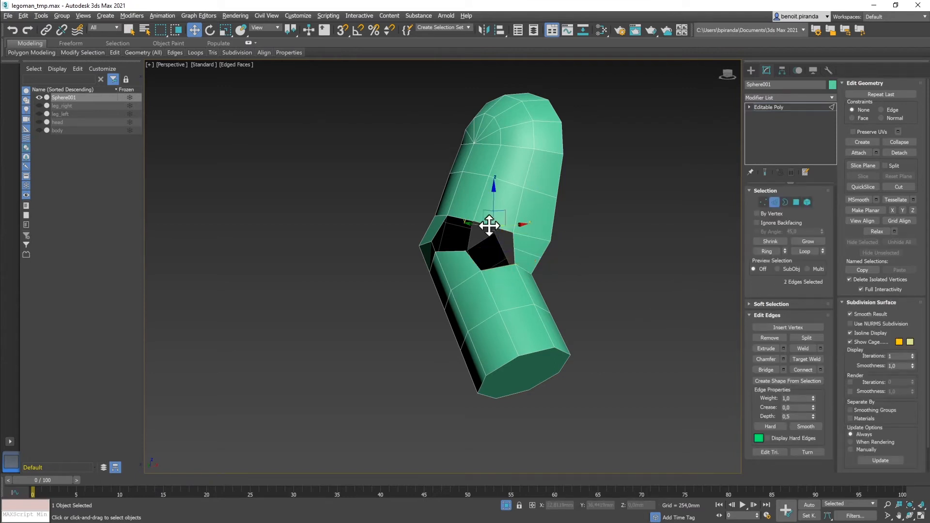
pyautogui.click(784, 370)
pyautogui.click(591, 266)
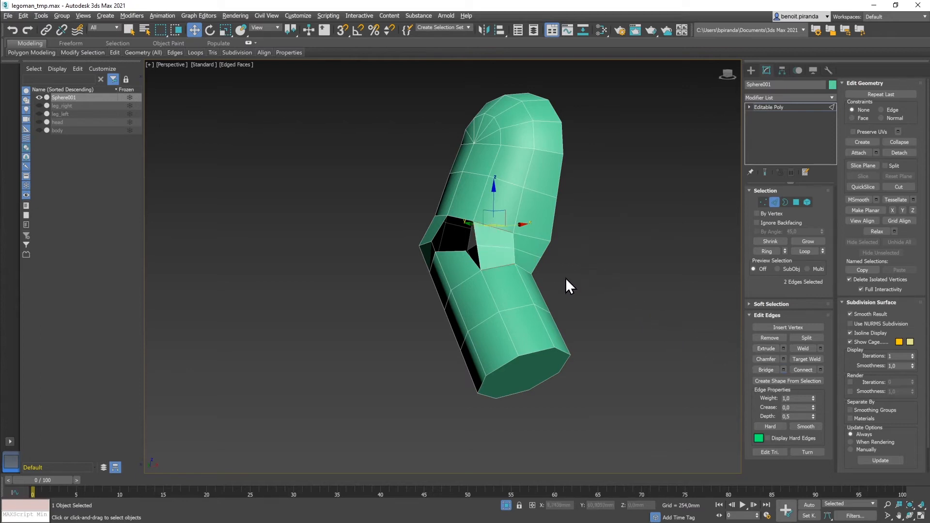
# Step: Weld the new outer bridge's middle side vertex to the neighbouring forearm rim vertex
pyautogui.keyDown('alt'); pyautogui.moveTo(537, 301); pyautogui.dragTo(562, 315, button='middle'); pyautogui.keyUp('alt')
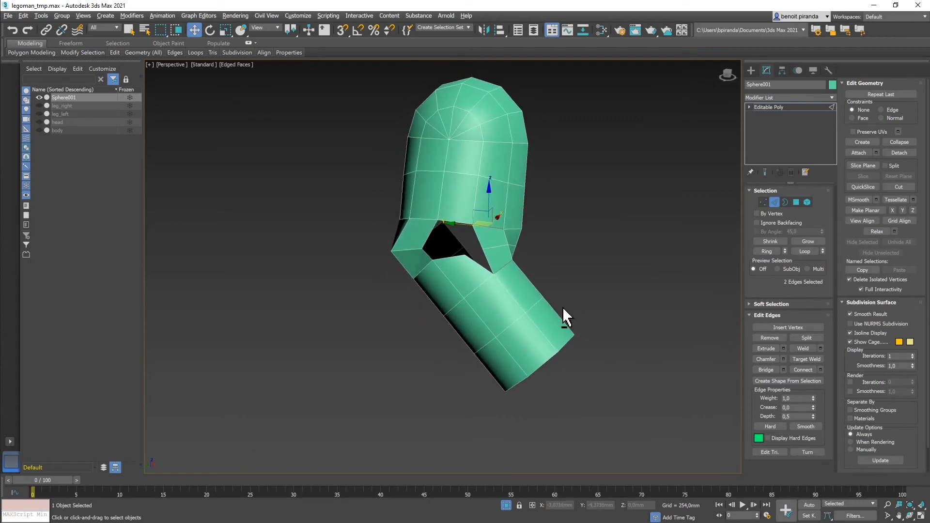
pyautogui.press('1')
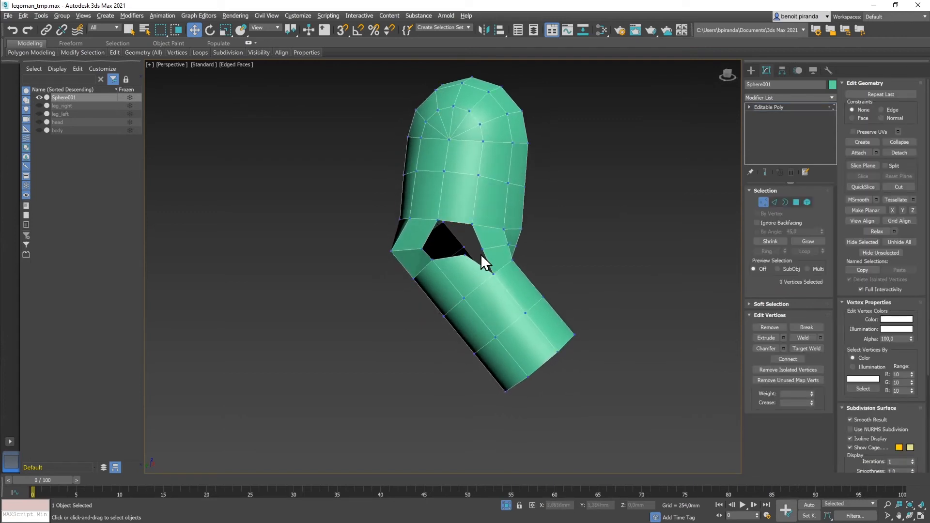
pyautogui.click(483, 248)
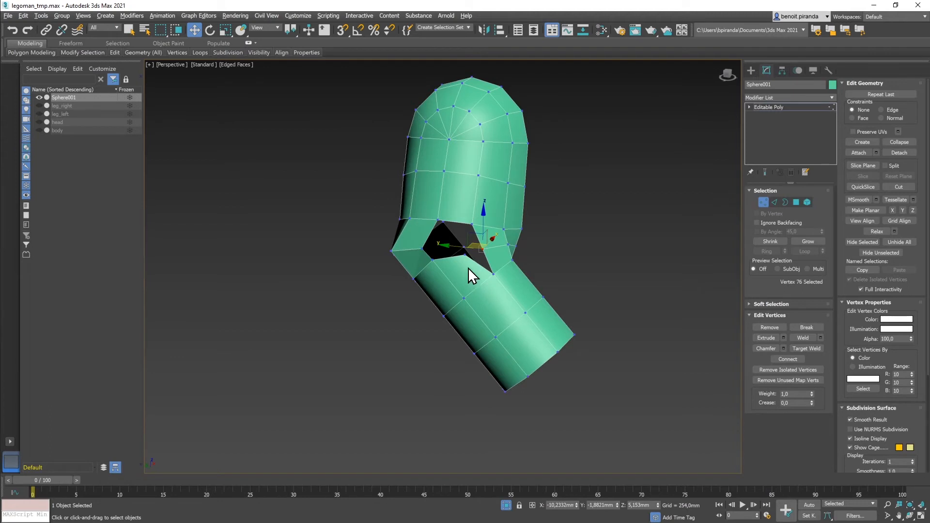
pyautogui.keyDown('ctrl'); pyautogui.click(465, 248); pyautogui.keyUp('ctrl')
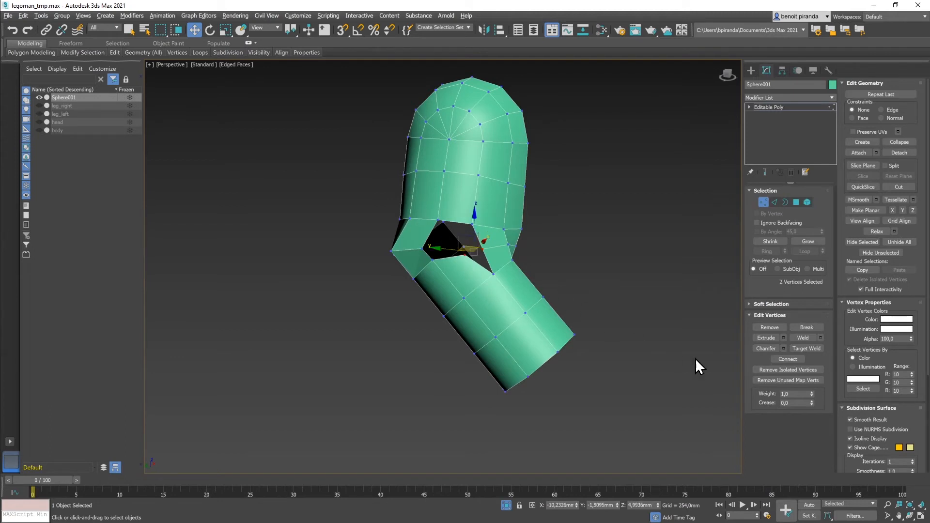
pyautogui.click(821, 338)
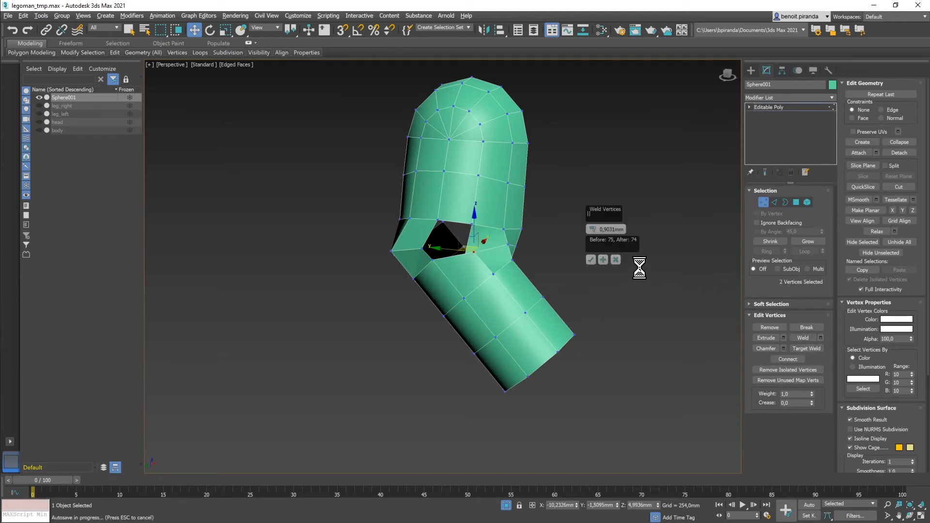
pyautogui.click(591, 260)
# Step: Weld the rear bridge's middle side vertex to the adjacent forearm rim vertex at the other end of the outer gap
pyautogui.moveTo(605, 260)
pyautogui.keyDown('alt'); pyautogui.mouseDown(button='middle')
pyautogui.moveTo(588, 257)
pyautogui.moveTo(584, 245)
pyautogui.moveTo(610, 251)
pyautogui.mouseUp(button='middle'); pyautogui.keyUp('alt')
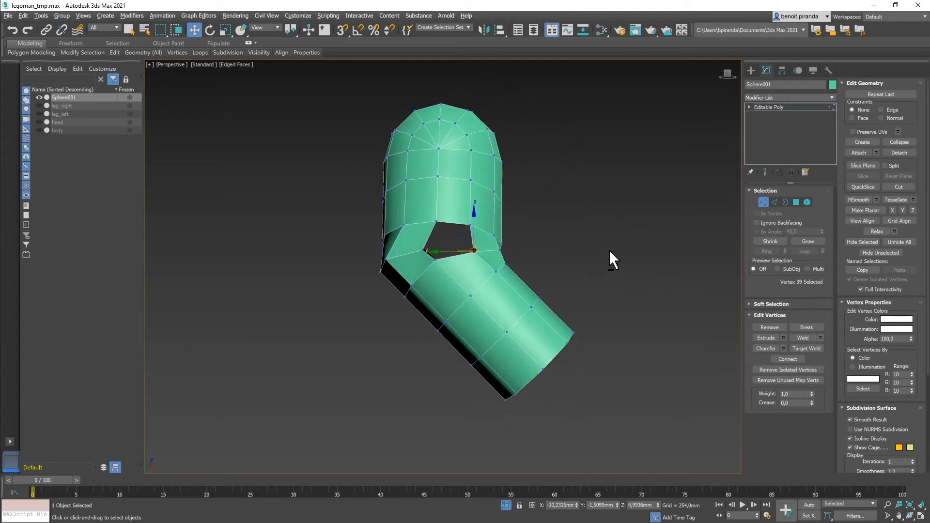
pyautogui.click(424, 251)
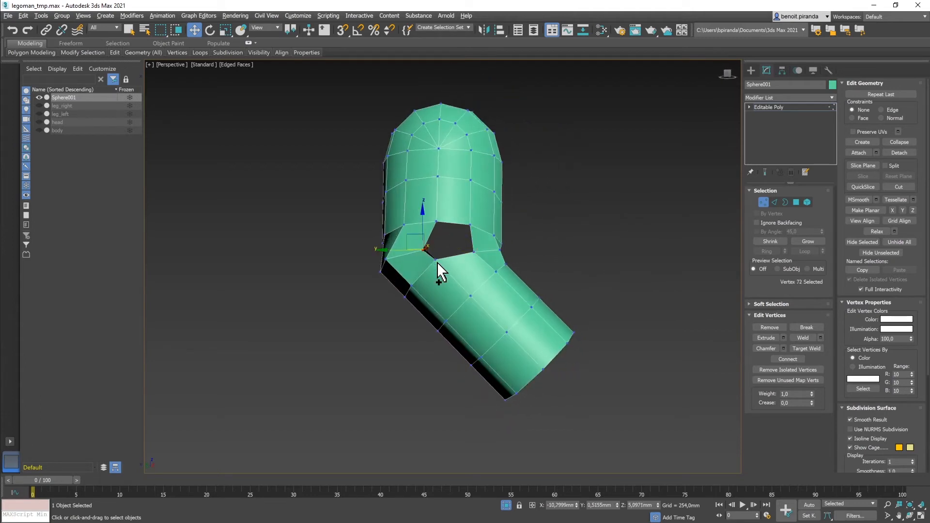
pyautogui.keyDown('ctrl'); pyautogui.click(435, 260); pyautogui.keyUp('ctrl')
pyautogui.click(797, 339)
# Step: Bridge the forearm's rim edge to the upper arm's lower edge to close the last gap on the elbow's outer side
pyautogui.press('4')
pyautogui.press('3')
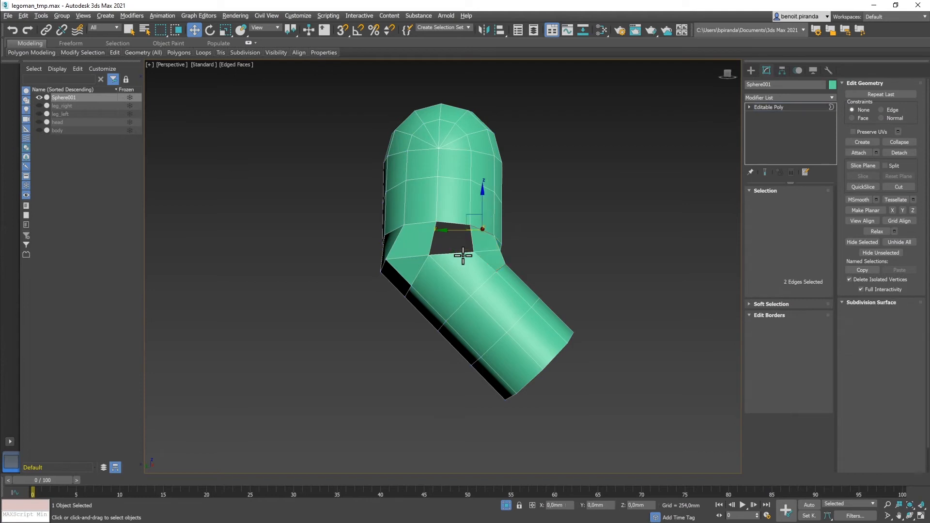
pyautogui.press('2')
pyautogui.click(459, 236)
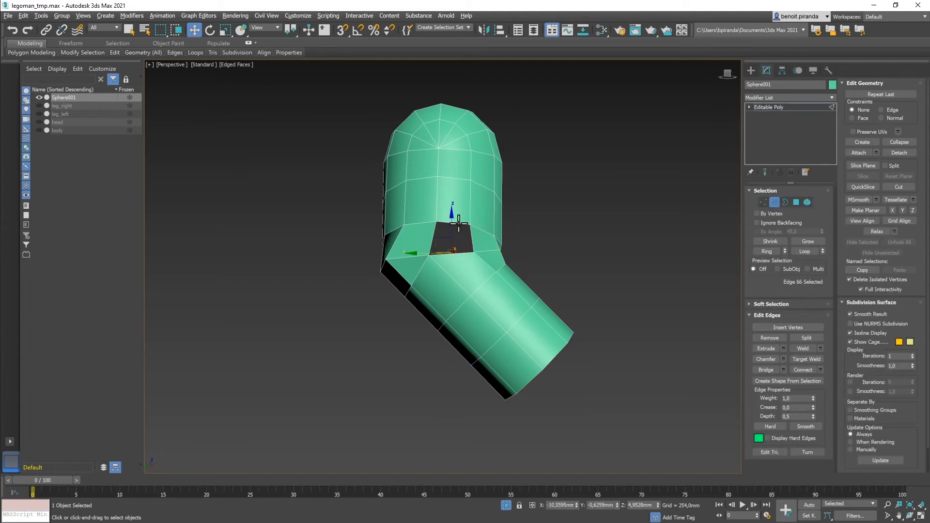
pyautogui.keyDown('ctrl'); pyautogui.click(458, 223); pyautogui.keyUp('ctrl')
pyautogui.click(766, 370)
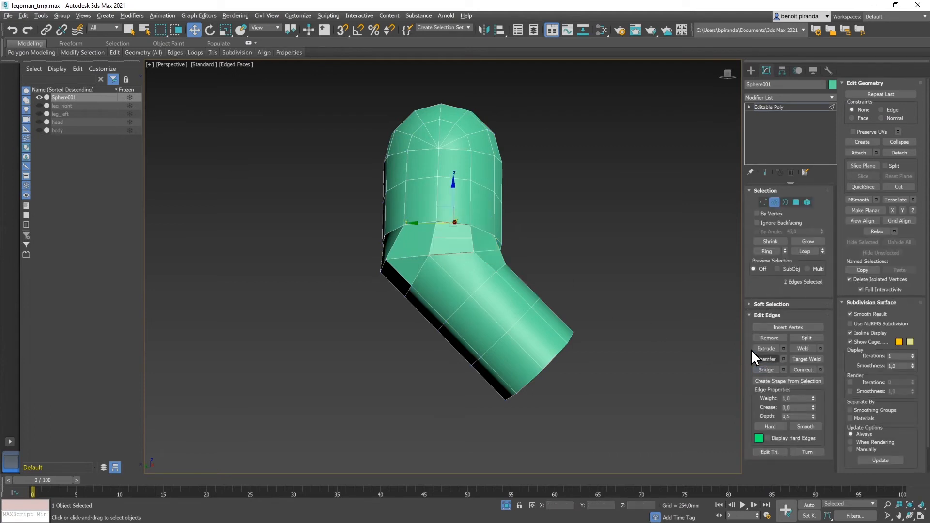
# Step: Move three vertices at the back of the elbow inward along Y, to about 1.69, 2.28 and 2.57 mm
pyautogui.moveTo(669, 262)
pyautogui.keyDown('alt'); pyautogui.mouseDown(button='middle')
pyautogui.moveTo(677, 269)
pyautogui.moveTo(690, 257)
pyautogui.moveTo(607, 267)
pyautogui.moveTo(641, 271)
pyautogui.moveTo(596, 266)
pyautogui.moveTo(585, 253)
pyautogui.moveTo(628, 276)
pyautogui.moveTo(677, 276)
pyautogui.moveTo(675, 246)
pyautogui.mouseUp(button='middle'); pyautogui.keyUp('alt')
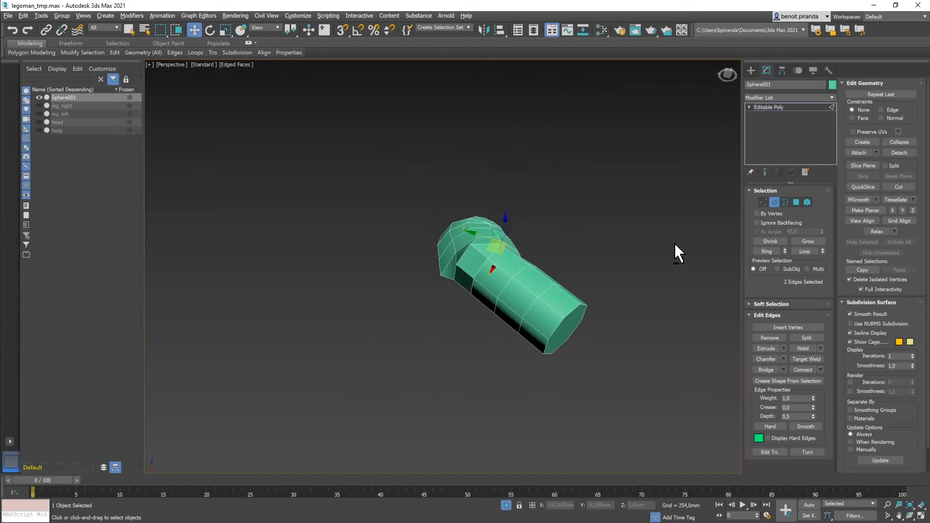
pyautogui.press('1')
pyautogui.click(471, 242)
pyautogui.keyDown('alt'); pyautogui.moveTo(550, 243); pyautogui.dragTo(546, 265, button='middle'); pyautogui.keyUp('alt')
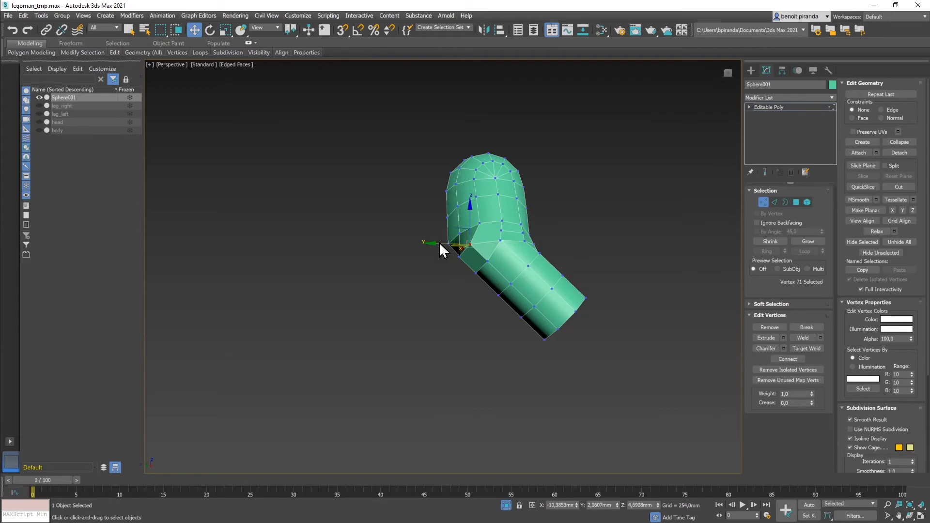
pyautogui.keyDown('alt'); pyautogui.moveTo(438, 243); pyautogui.dragTo(529, 284, button='middle'); pyautogui.keyUp('alt')
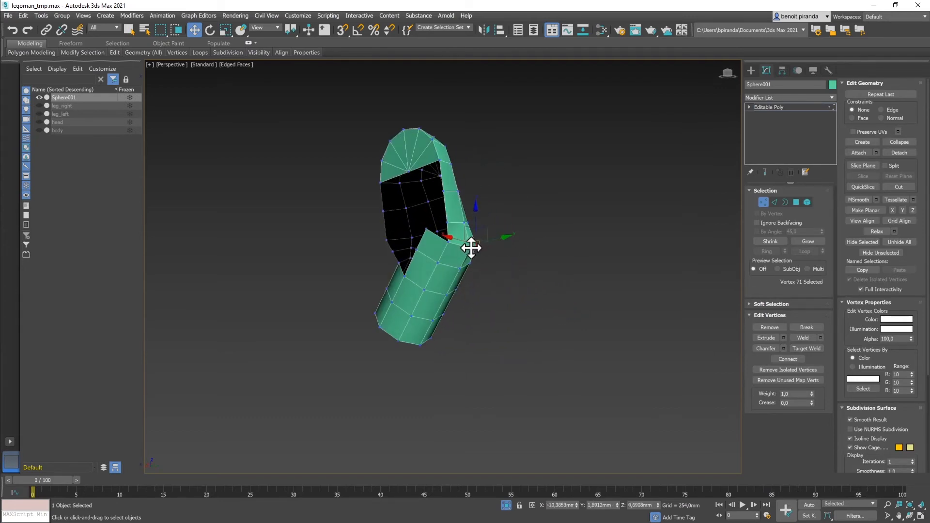
pyautogui.keyDown('alt'); pyautogui.moveTo(533, 266); pyautogui.dragTo(538, 270, button='middle'); pyautogui.keyUp('alt')
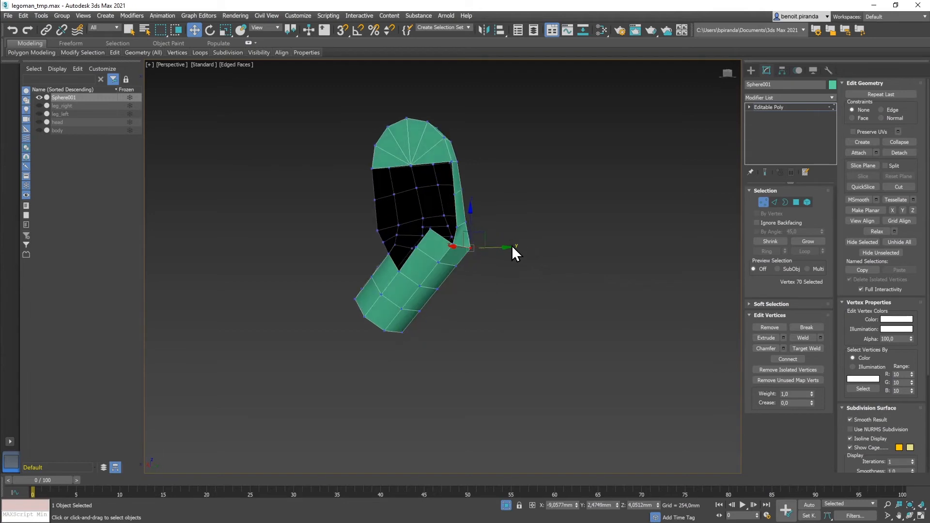
pyautogui.moveTo(551, 266)
pyautogui.keyDown('alt'); pyautogui.mouseDown(button='middle')
pyautogui.moveTo(525, 248)
pyautogui.moveTo(524, 228)
pyautogui.moveTo(524, 239)
pyautogui.moveTo(556, 257)
pyautogui.mouseUp(button='middle'); pyautogui.keyUp('alt')
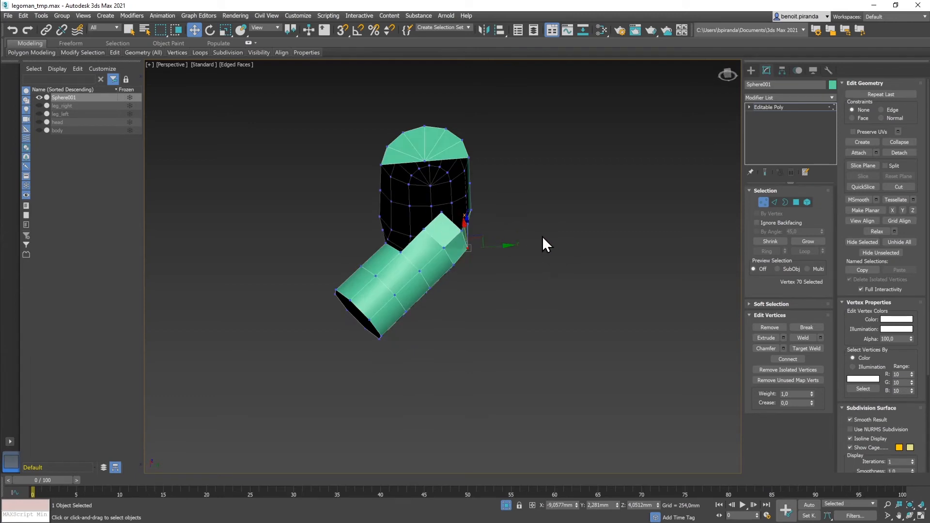
pyautogui.keyDown('alt'); pyautogui.moveTo(565, 236); pyautogui.dragTo(551, 249, button='middle'); pyautogui.keyUp('alt')
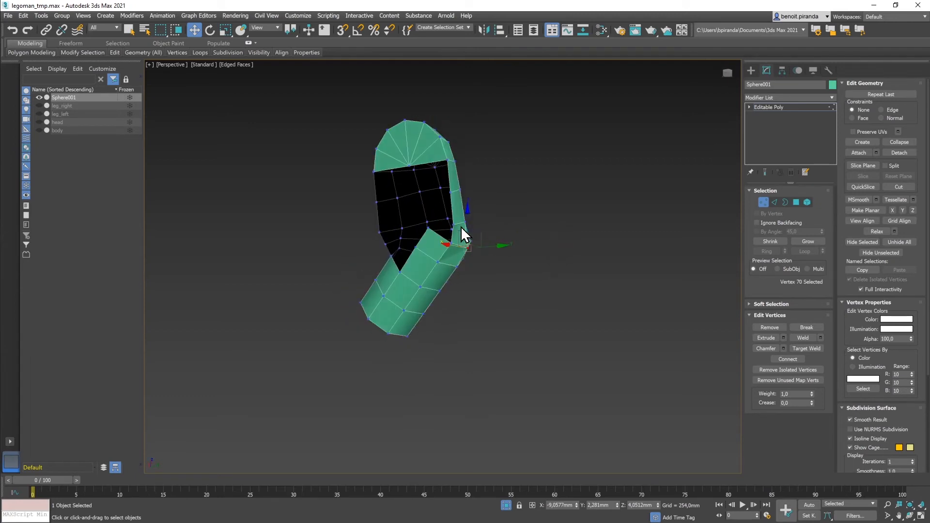
pyautogui.scroll(2, 450, 222)
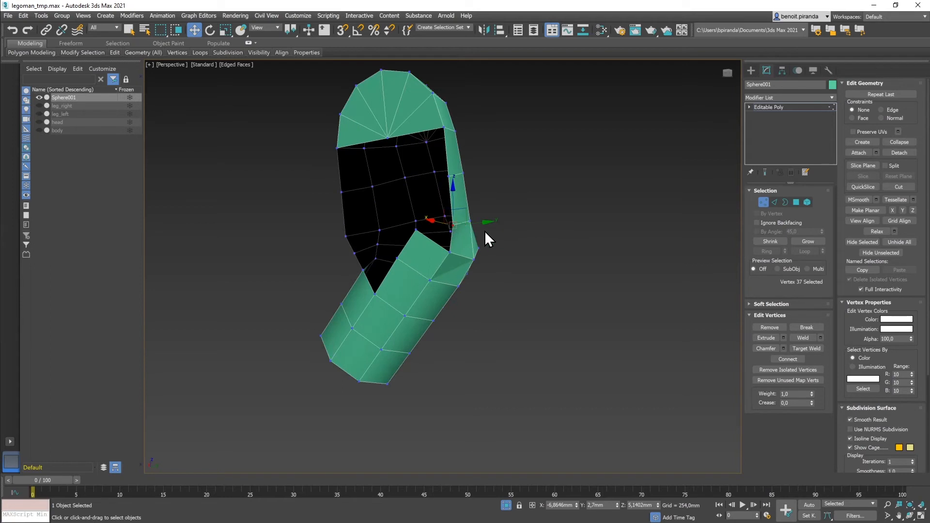
# Step: Bridge the front bridge's side edge to the adjacent forearm polygon's edge on the elbow's body-facing side with 2 segments
pyautogui.keyDown('alt'); pyautogui.moveTo(546, 248); pyautogui.dragTo(436, 287, button='middle'); pyautogui.keyUp('alt')
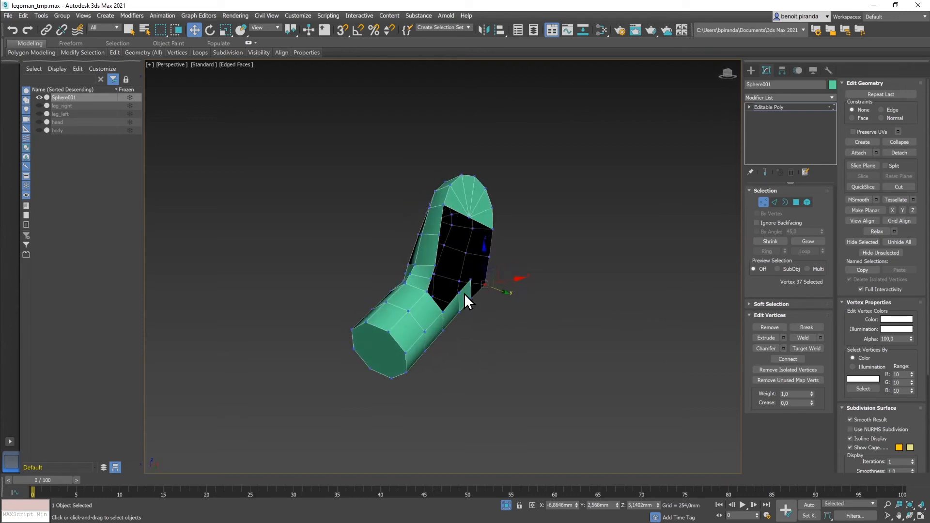
pyautogui.press('2')
pyautogui.click(429, 285)
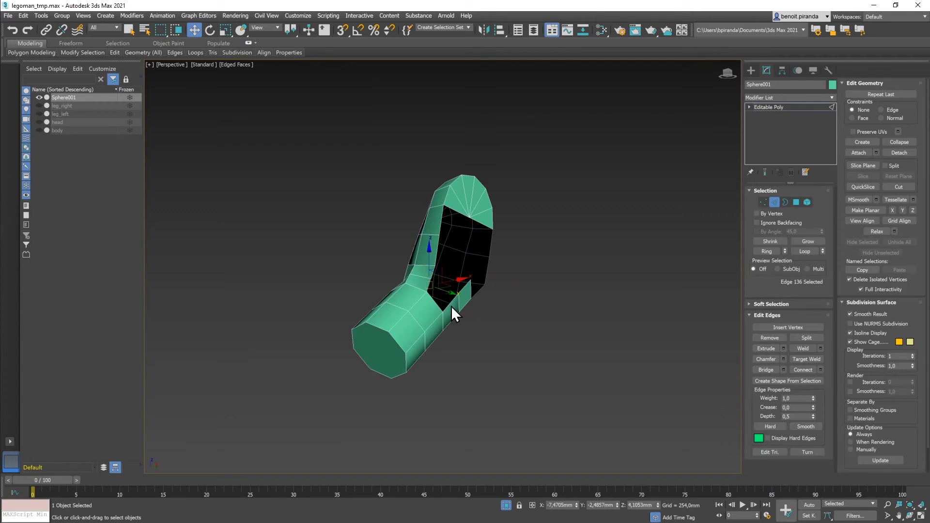
pyautogui.keyDown('ctrl'); pyautogui.click(450, 303); pyautogui.keyUp('ctrl')
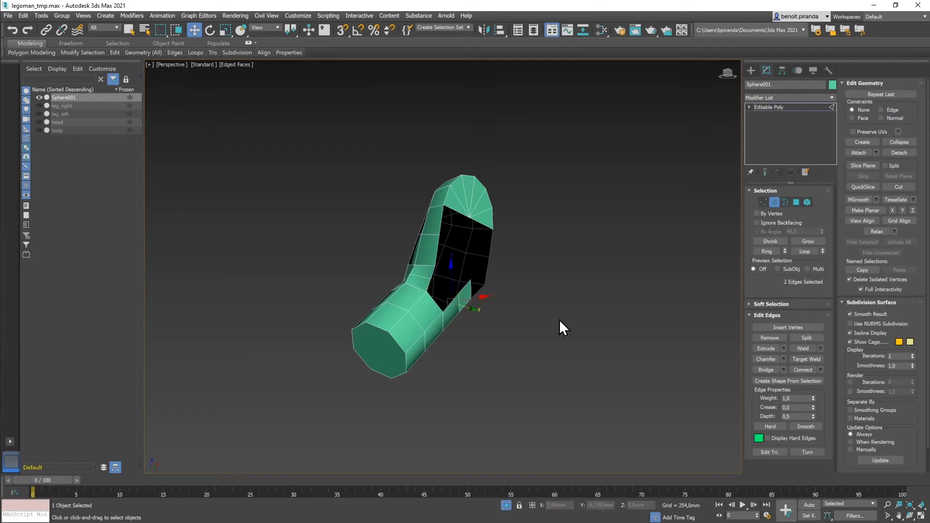
pyautogui.click(769, 371)
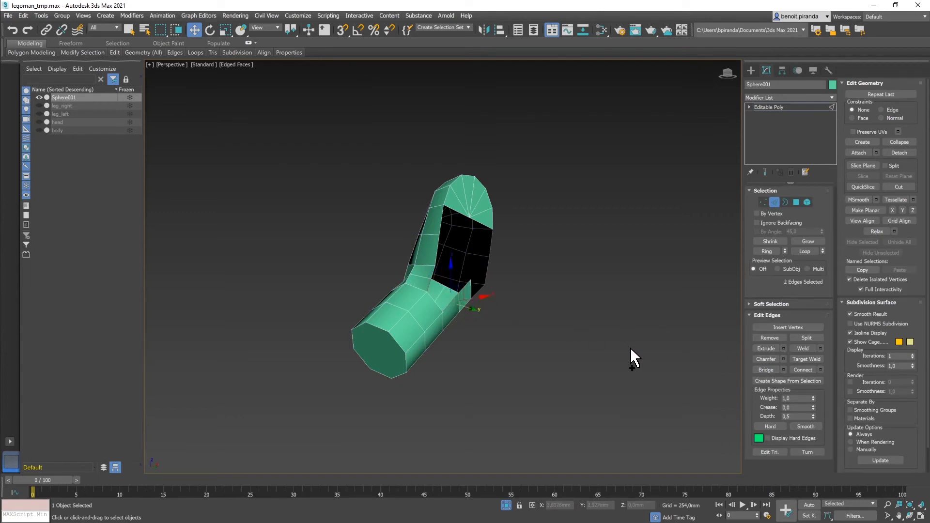
pyautogui.hotkey('ctrl', 'z')
pyautogui.click(783, 370)
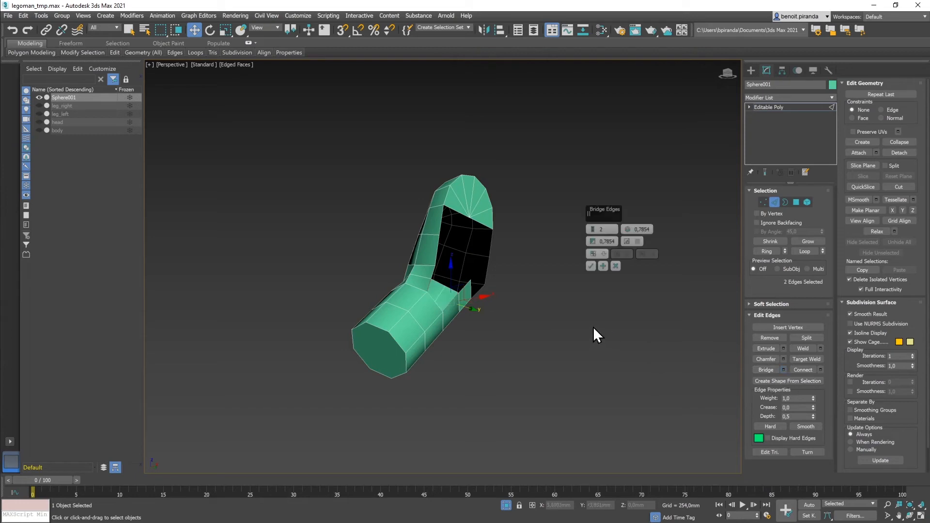
pyautogui.click(591, 266)
# Step: Bridge the small side strip's edge to the neighbouring elbow edge to fill the notch on the elbow's body-facing side
pyautogui.click(434, 270)
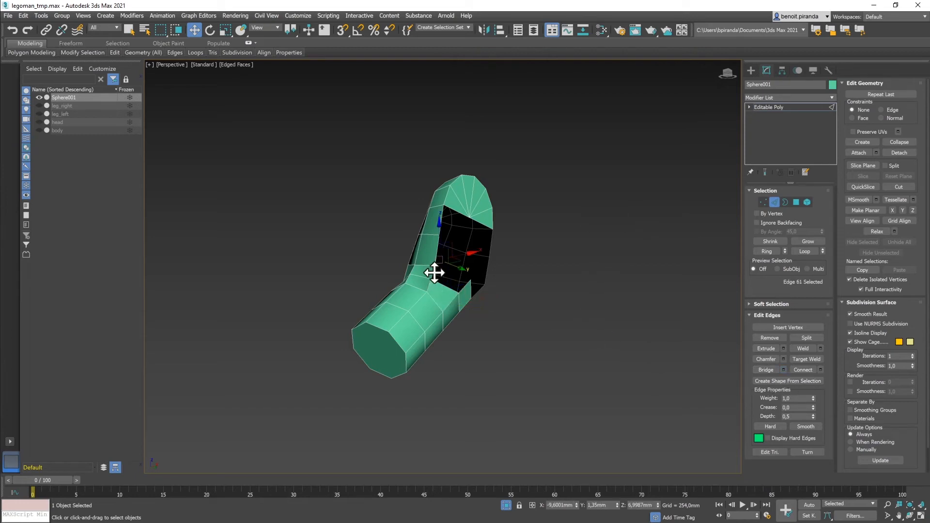
pyautogui.keyDown('ctrl'); pyautogui.click(465, 286); pyautogui.keyUp('ctrl')
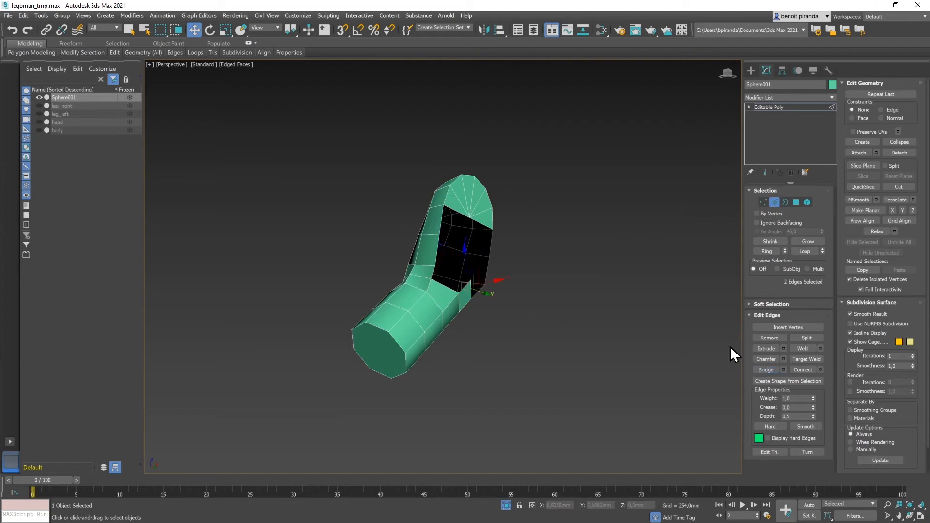
pyautogui.click(469, 293)
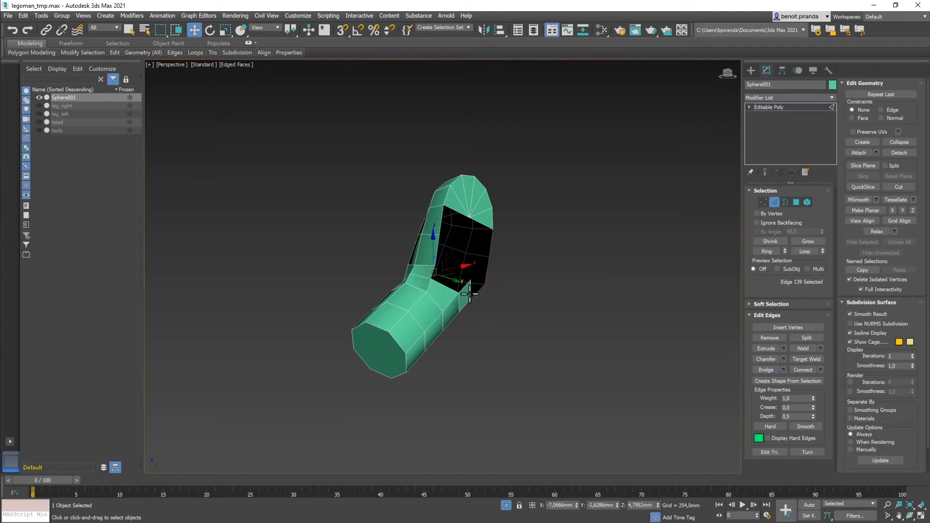
pyautogui.keyDown('ctrl'); pyautogui.click(464, 287); pyautogui.keyUp('ctrl')
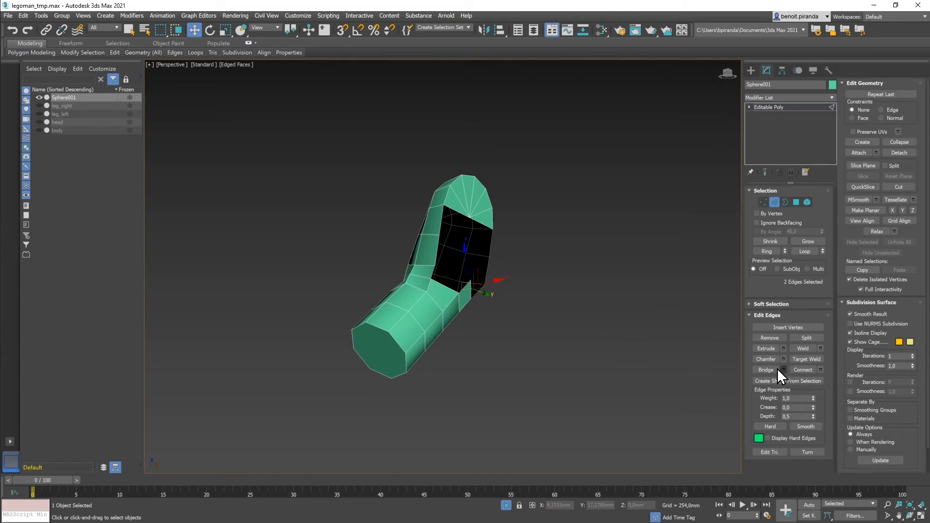
pyautogui.keyDown('alt'); pyautogui.moveTo(633, 319); pyautogui.dragTo(562, 315, button='middle'); pyautogui.keyUp('alt')
pyautogui.scroll(3, 517, 277)
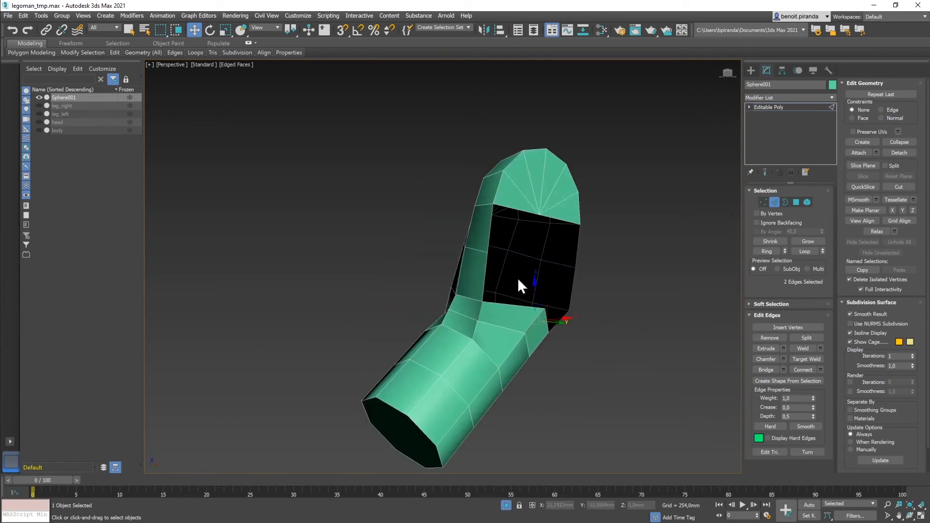
# Step: Bridge the elbow's upper edge to the lower edge of the shoulder's flat face with 2 segments across half of the body-facing opening
pyautogui.scroll(-3, 517, 278)
pyautogui.moveTo(887, 515); pyautogui.dragTo(888, 501)
pyautogui.scroll(1, 558, 359)
pyautogui.scroll(4, 558, 358)
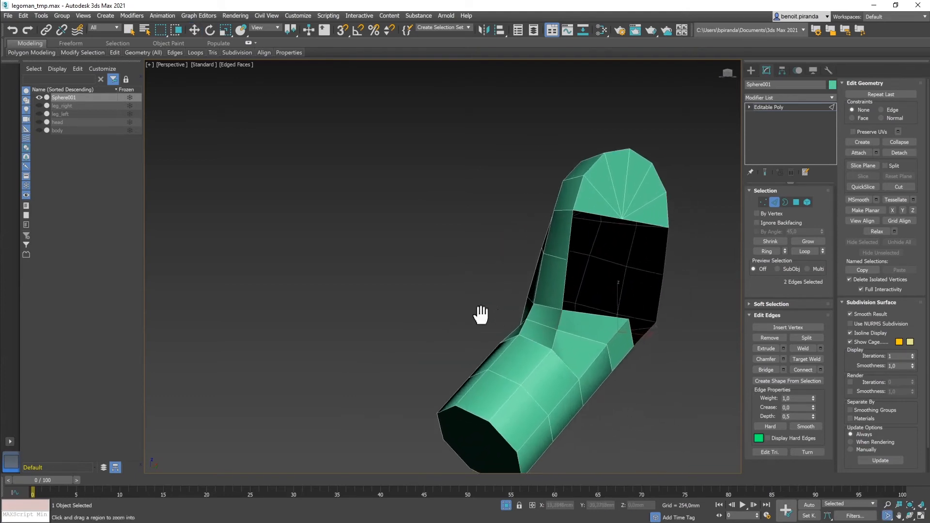
pyautogui.press('w')
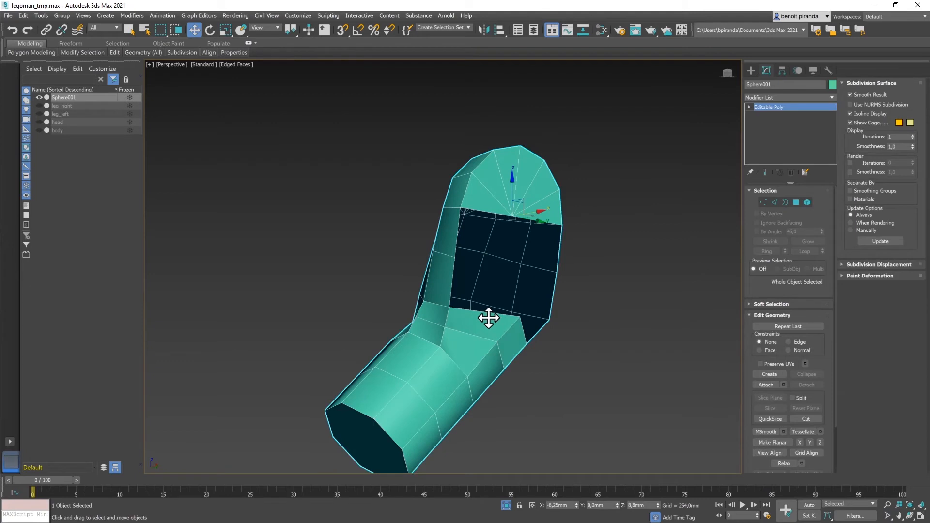
pyautogui.click(481, 310)
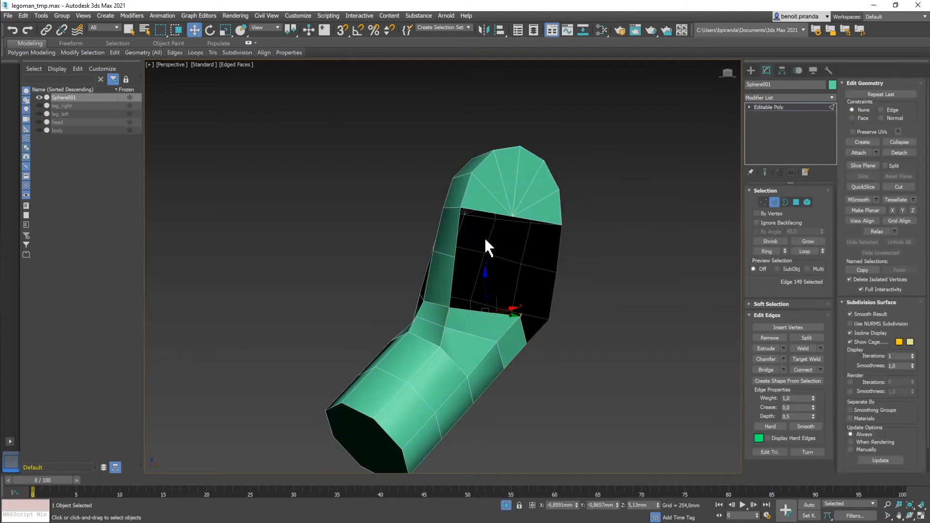
pyautogui.hotkey('ctrl', 'z')
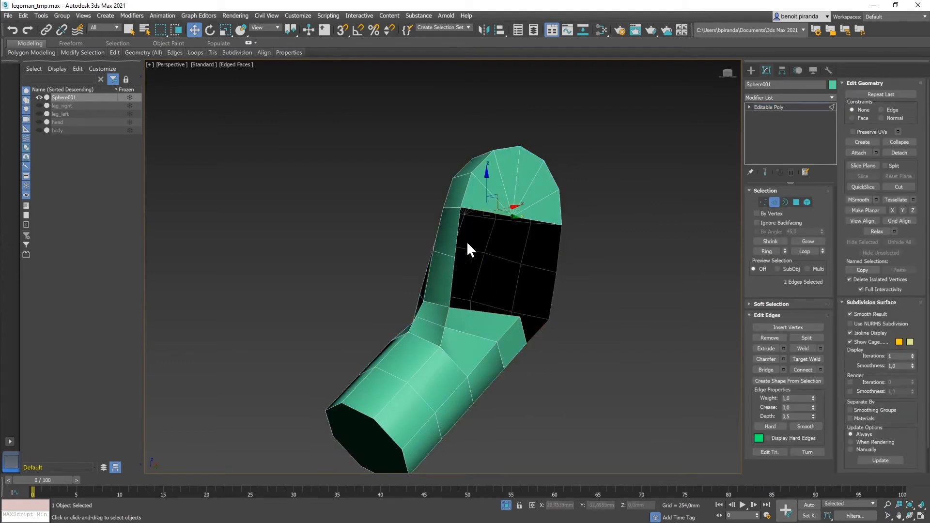
pyautogui.click(783, 369)
pyautogui.click(593, 228)
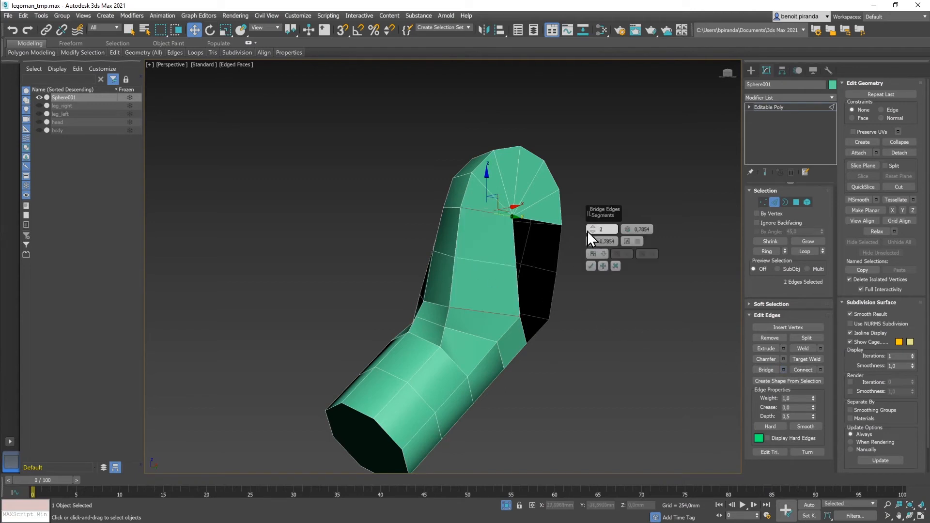
pyautogui.click(591, 267)
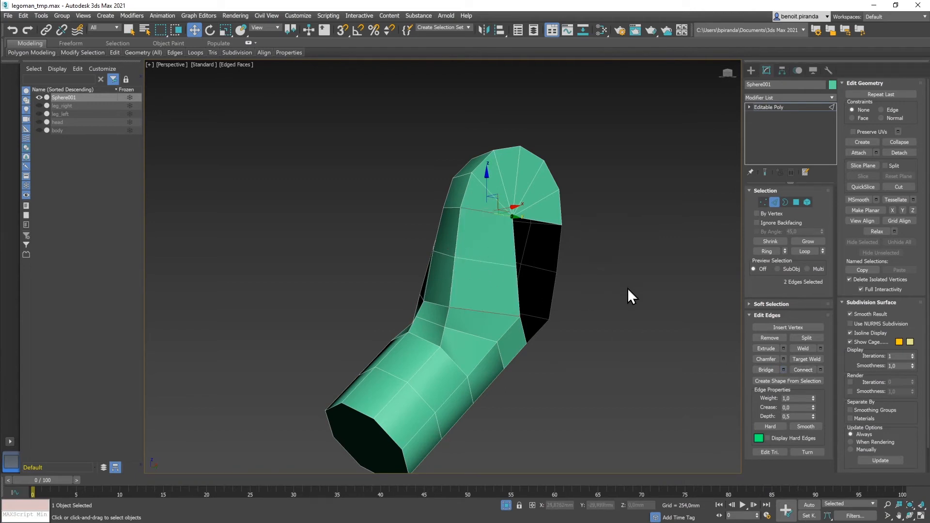
# Step: Weld the two overlapping vertices where the new bridge's middle edge meets the upper arm's side edge
pyautogui.press('1')
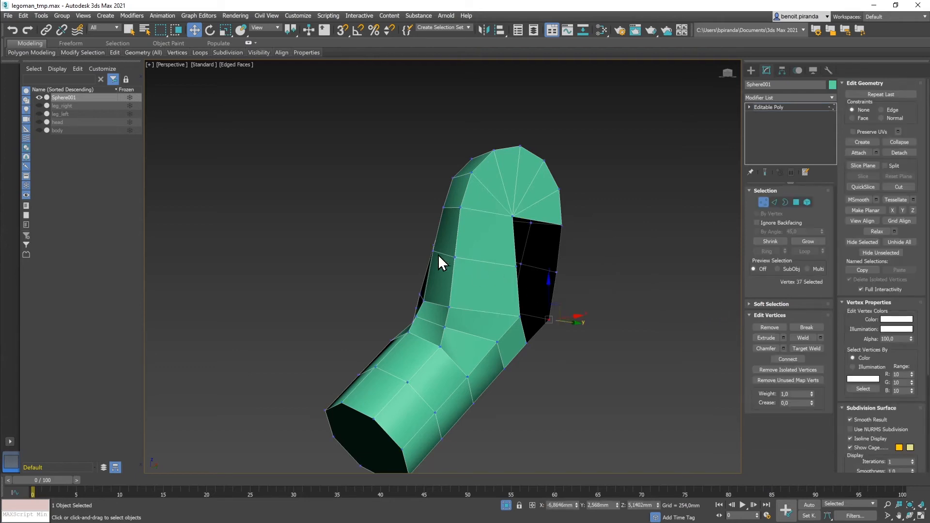
pyautogui.moveTo(448, 253); pyautogui.dragTo(461, 265)
pyautogui.press('F3')
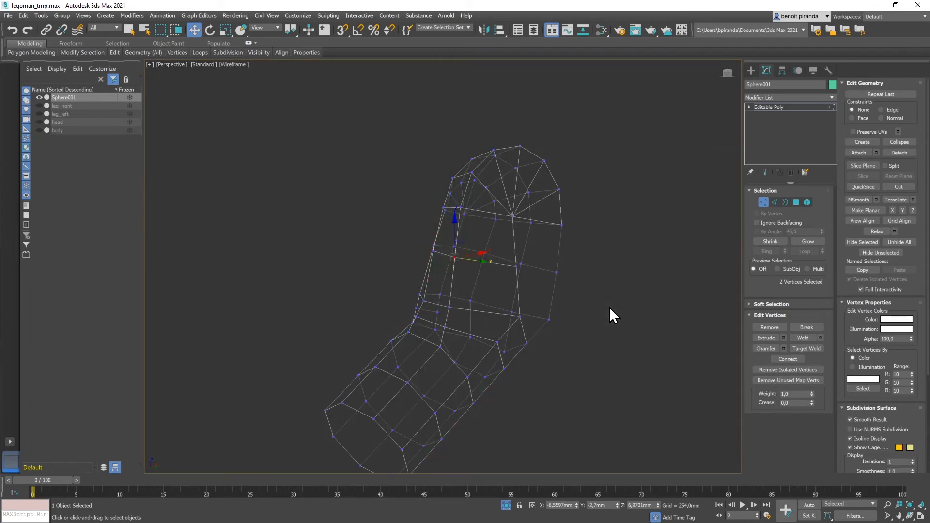
pyautogui.press('F3')
pyautogui.click(801, 336)
pyautogui.keyDown('alt'); pyautogui.moveTo(641, 264); pyautogui.dragTo(610, 263, button='middle'); pyautogui.keyUp('alt')
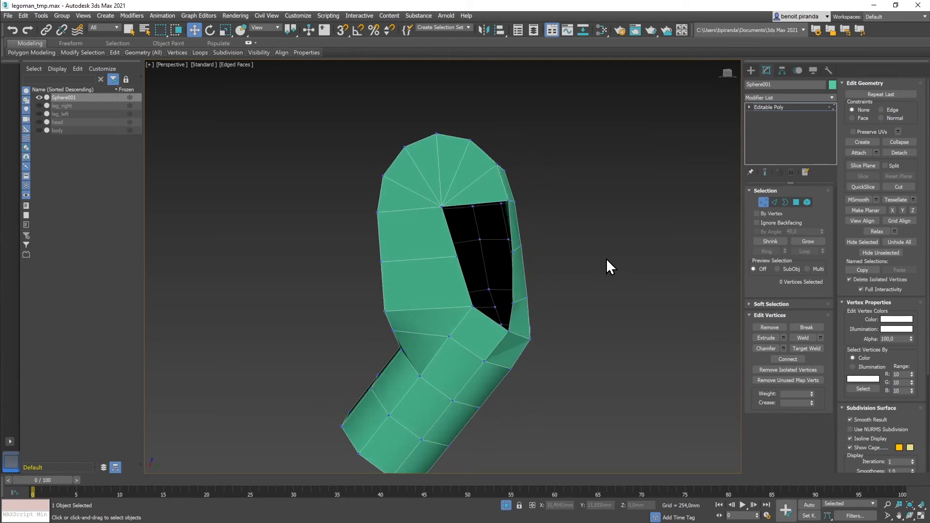
# Step: Bridge the upper pair of facing edges across the remaining body-facing opening with 1 segment
pyautogui.press('2')
pyautogui.click(448, 228)
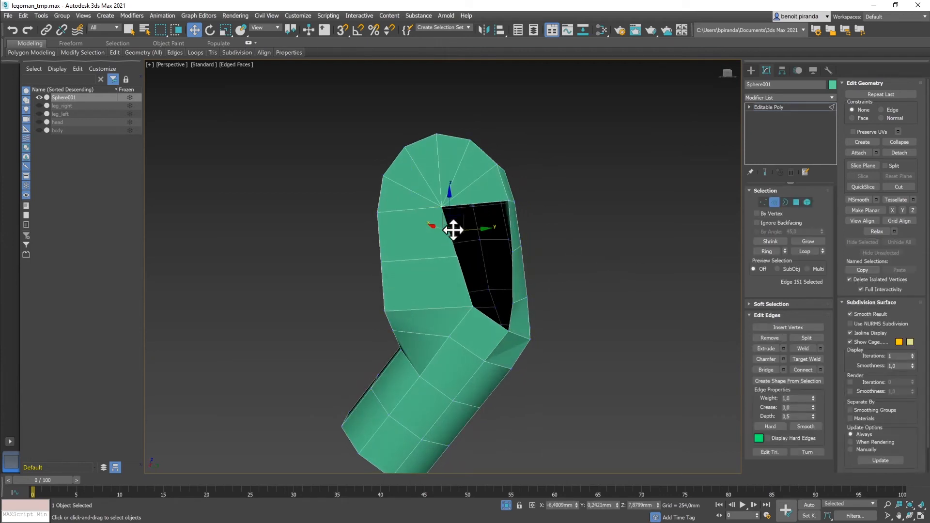
pyautogui.keyDown('ctrl'); pyautogui.click(510, 226); pyautogui.keyUp('ctrl')
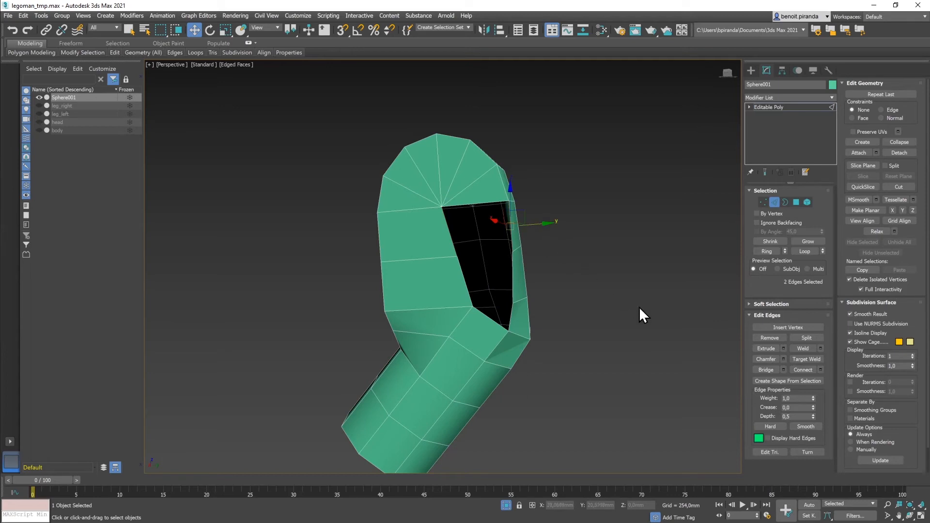
pyautogui.click(783, 370)
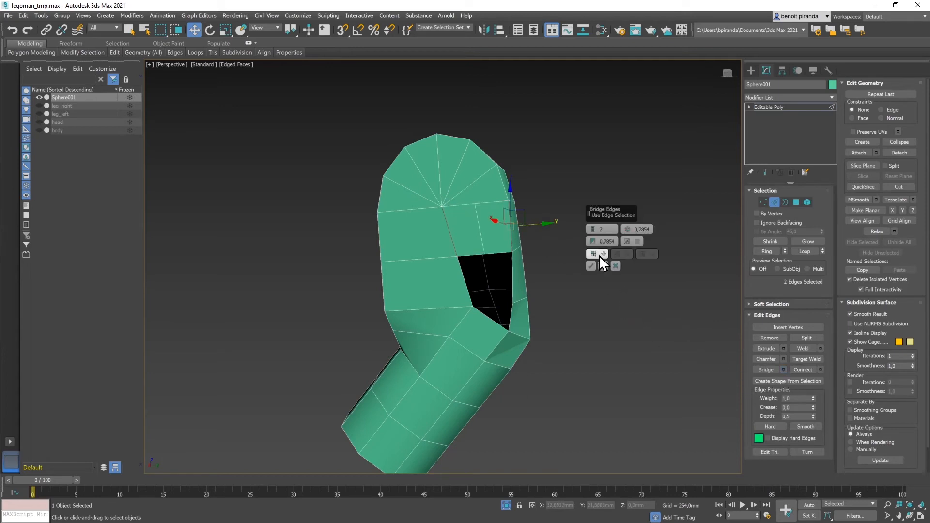
pyautogui.moveTo(594, 234); pyautogui.dragTo(595, 239)
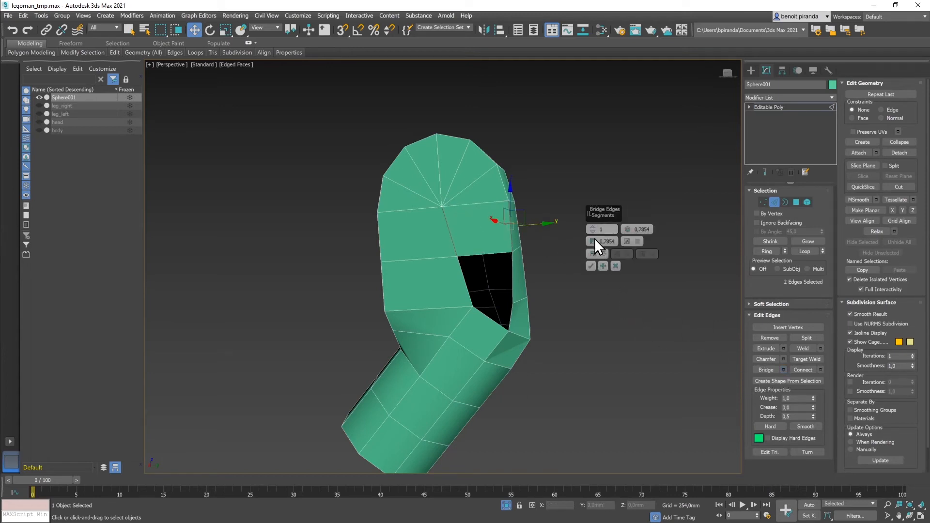
# Step: Bridge the next pair of facing edges further down the body-facing opening with 1 segment
pyautogui.doubleClick(464, 277)
pyautogui.keyDown('ctrl'); pyautogui.click(513, 274); pyautogui.keyUp('ctrl')
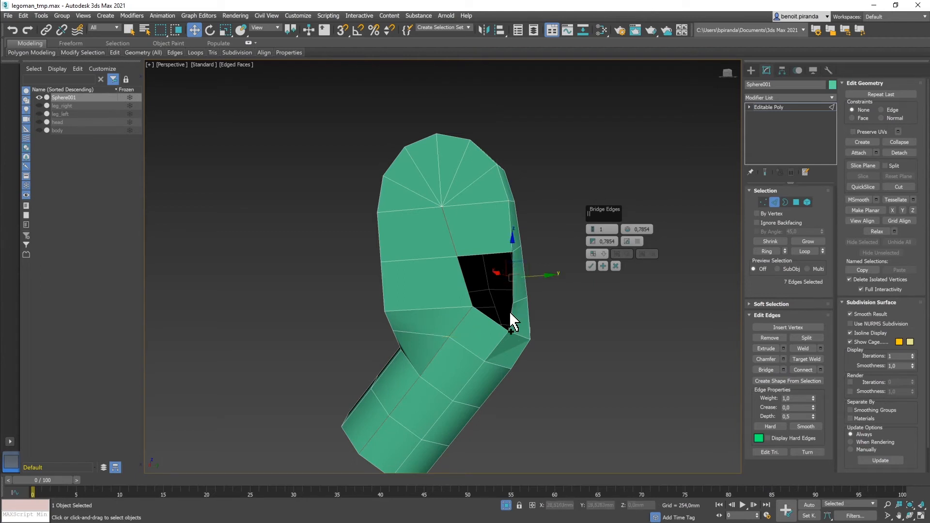
pyautogui.click(466, 282)
pyautogui.keyDown('ctrl'); pyautogui.click(512, 284); pyautogui.keyUp('ctrl')
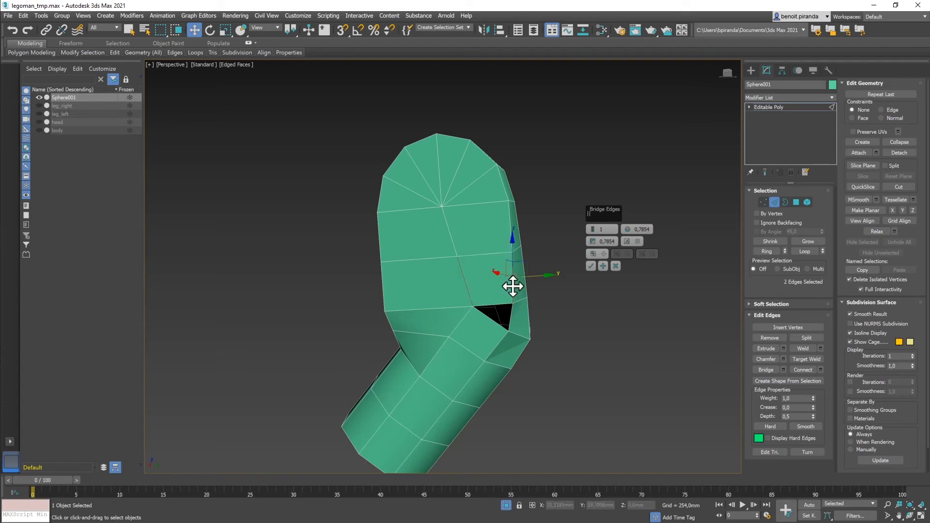
pyautogui.click(590, 266)
pyautogui.keyDown('alt'); pyautogui.moveTo(602, 280); pyautogui.dragTo(528, 273, button='middle'); pyautogui.keyUp('alt')
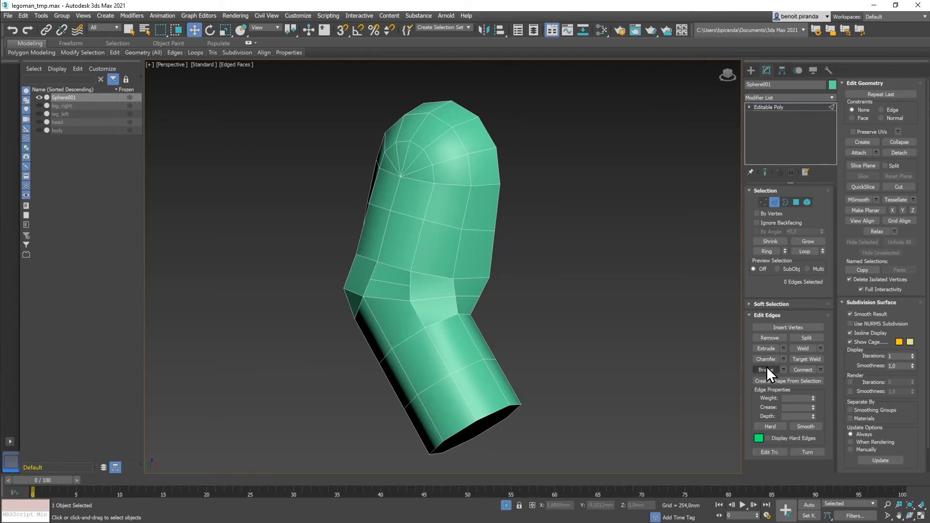
# Step: Assign smoothing group 3 to the ten polygons forming the upper arm's flat body-facing side, including the fan at the shoulder
pyautogui.click(796, 202)
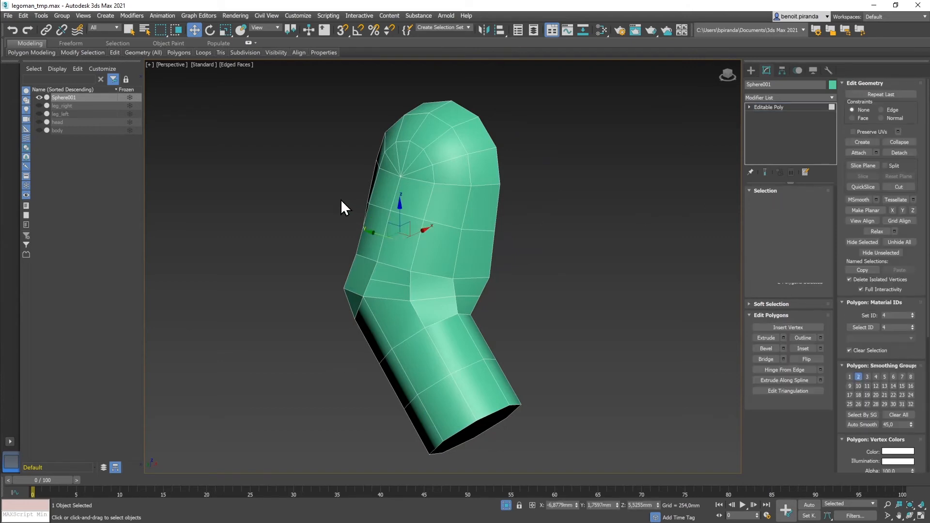
pyautogui.keyDown('alt'); pyautogui.moveTo(345, 235); pyautogui.dragTo(270, 204, button='middle'); pyautogui.keyUp('alt')
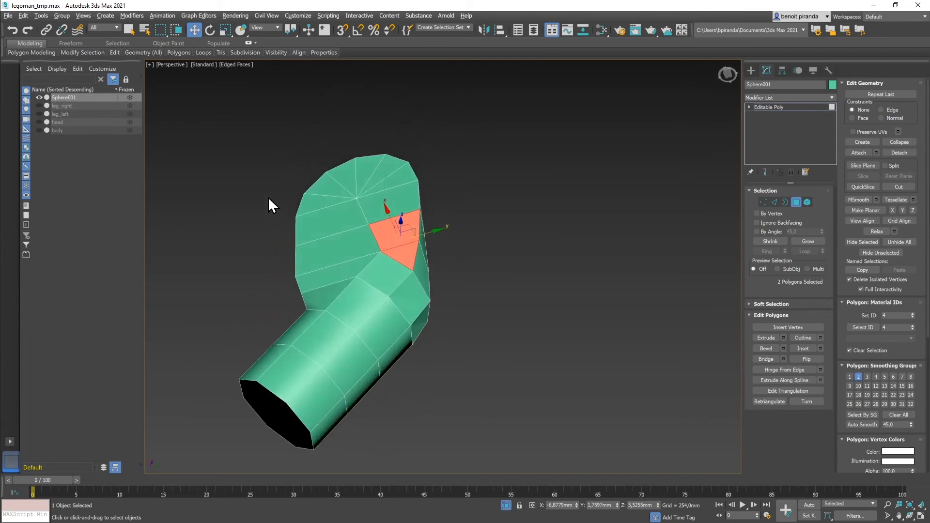
pyautogui.click(340, 244)
pyautogui.keyDown('ctrl'); pyautogui.click(386, 235); pyautogui.keyUp('ctrl')
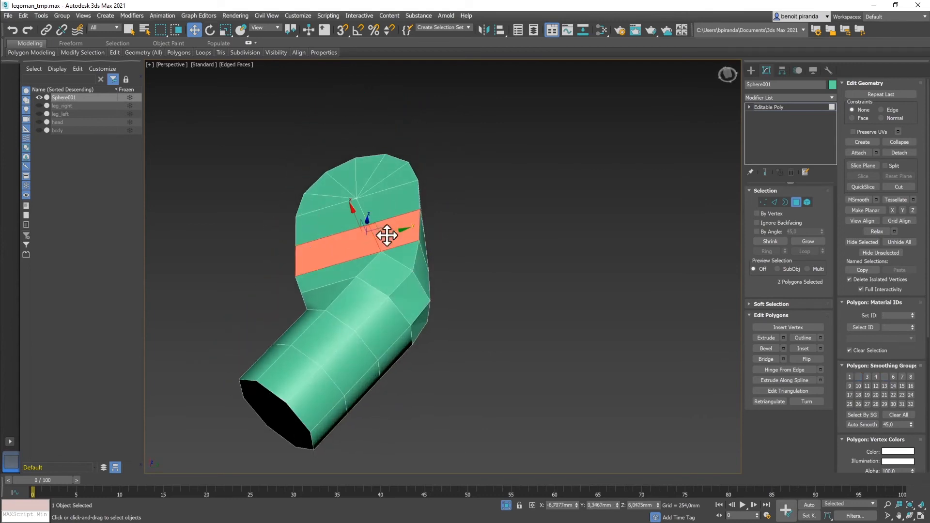
pyautogui.keyDown('ctrl'); pyautogui.click(374, 213); pyautogui.keyUp('ctrl')
pyautogui.keyDown('ctrl'); pyautogui.click(346, 219); pyautogui.keyUp('ctrl')
pyautogui.keyDown('ctrl'); pyautogui.click(328, 202); pyautogui.keyUp('ctrl')
pyautogui.keyDown('ctrl'); pyautogui.click(334, 192); pyautogui.keyUp('ctrl')
pyautogui.keyDown('ctrl'); pyautogui.click(343, 178); pyautogui.keyUp('ctrl')
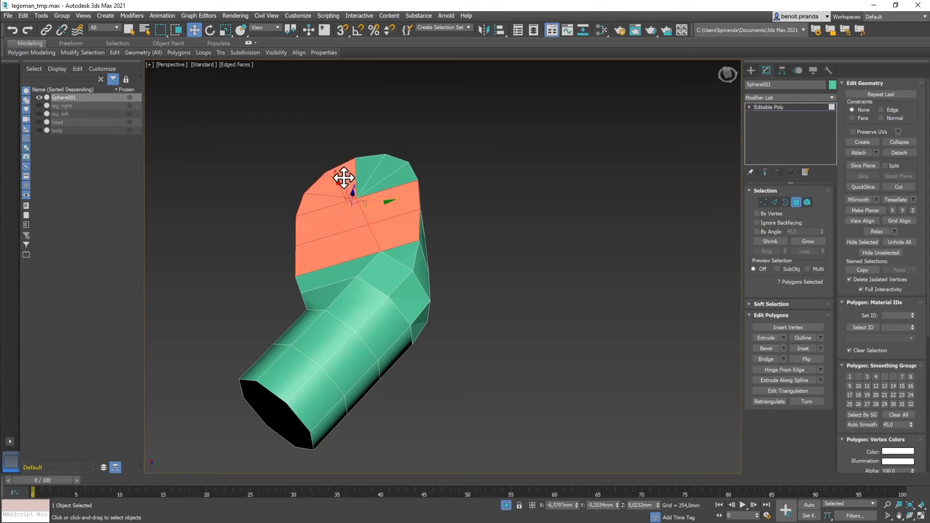
pyautogui.keyDown('ctrl'); pyautogui.click(371, 170); pyautogui.keyUp('ctrl')
pyautogui.keyDown('ctrl'); pyautogui.click(390, 175); pyautogui.keyUp('ctrl')
pyautogui.keyDown('ctrl'); pyautogui.click(411, 187); pyautogui.keyUp('ctrl')
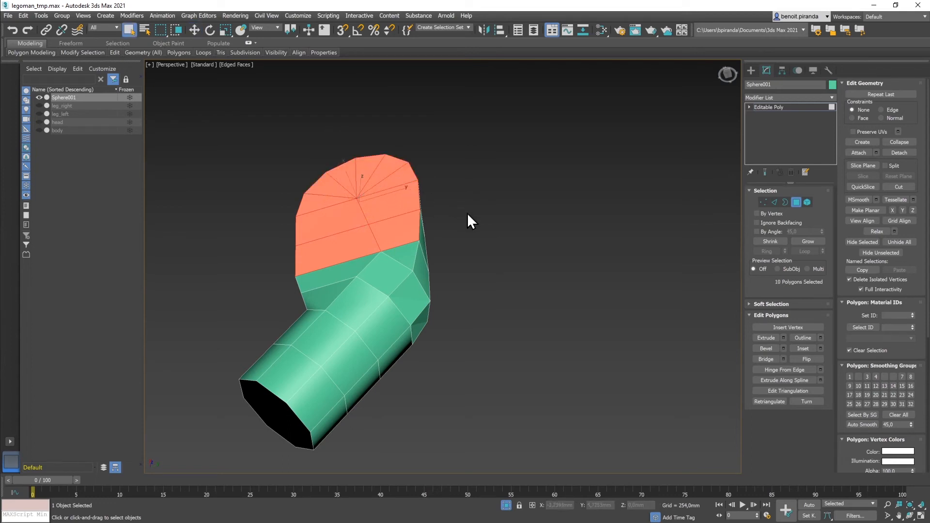
pyautogui.keyDown('alt'); pyautogui.moveTo(471, 221); pyautogui.dragTo(517, 239, button='middle'); pyautogui.keyUp('alt')
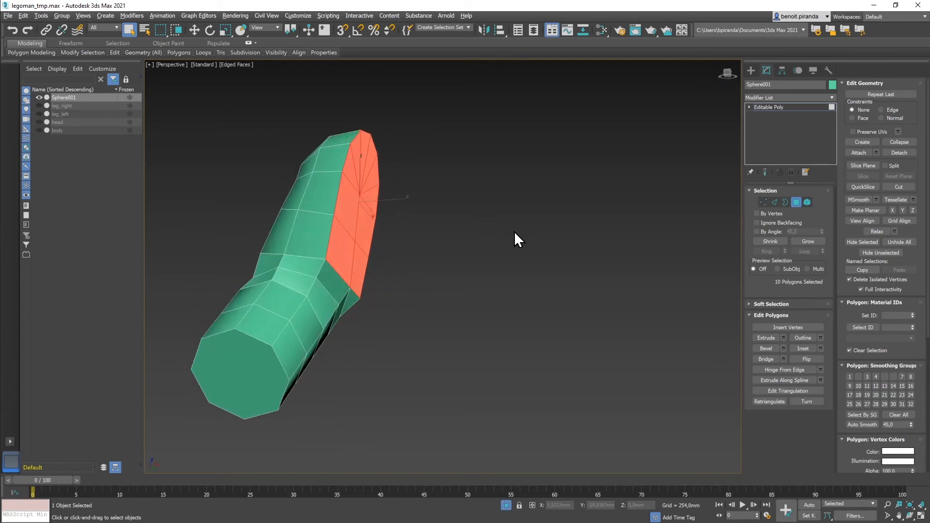
pyautogui.click(868, 377)
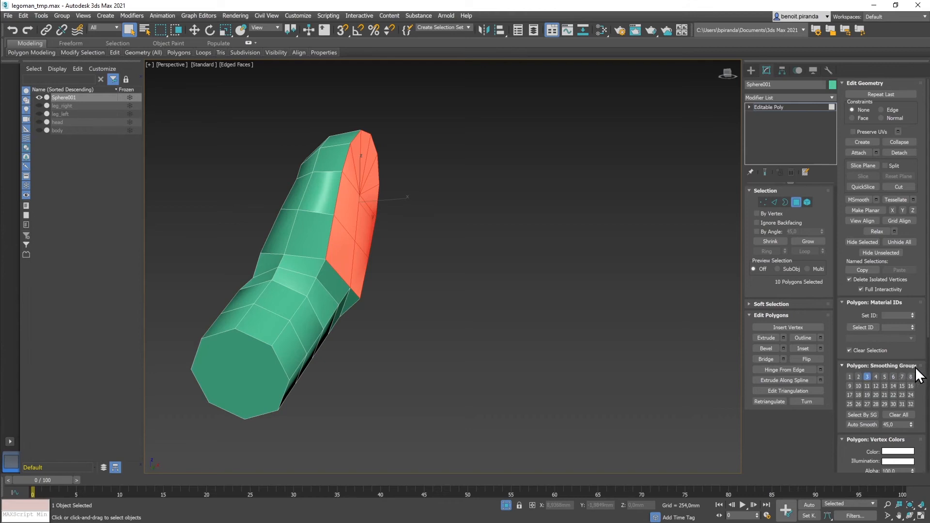
pyautogui.keyDown('alt'); pyautogui.moveTo(498, 300); pyautogui.dragTo(508, 319, button='middle'); pyautogui.keyUp('alt')
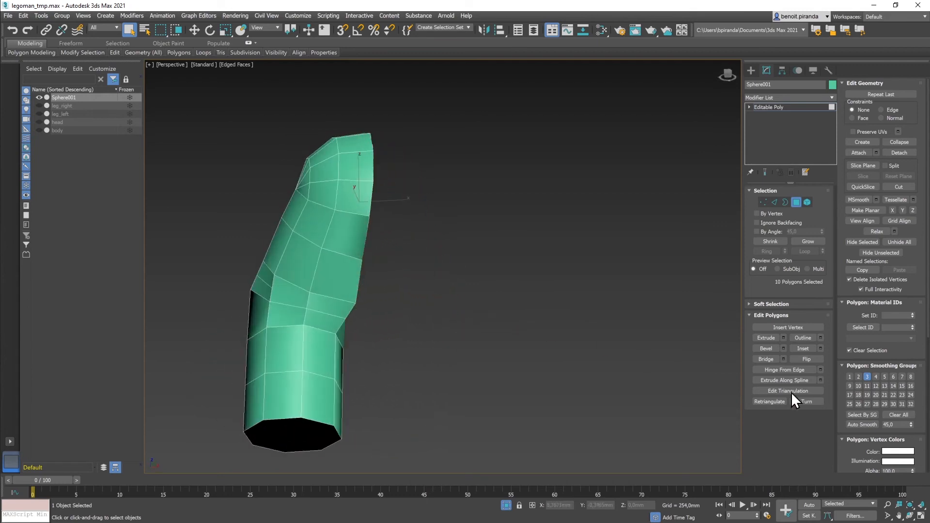
pyautogui.moveTo(579, 339)
pyautogui.keyDown('alt'); pyautogui.mouseDown(button='middle')
pyautogui.moveTo(555, 324)
pyautogui.moveTo(598, 351)
pyautogui.moveTo(574, 342)
pyautogui.moveTo(577, 354)
pyautogui.moveTo(604, 363)
pyautogui.moveTo(579, 343)
pyautogui.mouseUp(button='middle'); pyautogui.keyUp('alt')
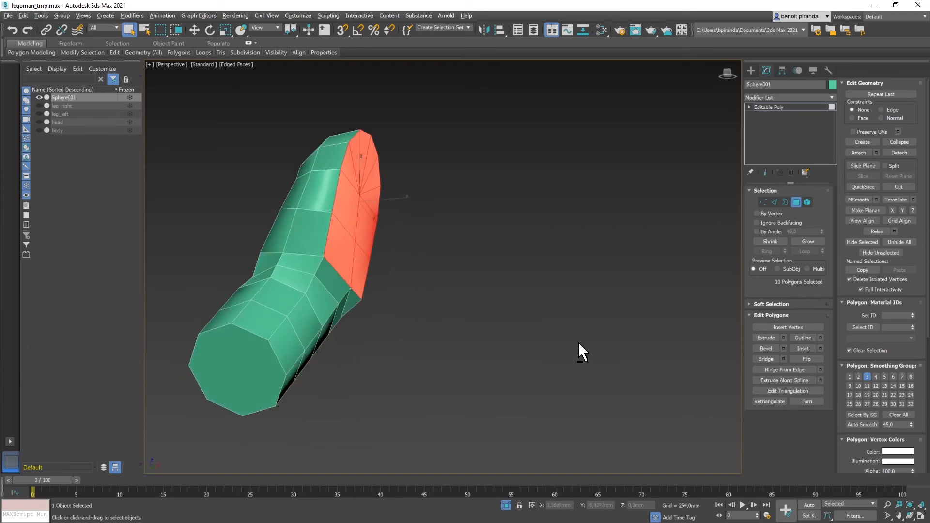
# Step: Select the forearm and elbow polygons and clear smoothing groups 1, 3 and 4 from them
pyautogui.click(268, 384)
pyautogui.keyDown('alt'); pyautogui.moveTo(460, 355); pyautogui.dragTo(358, 334, button='middle'); pyautogui.keyUp('alt')
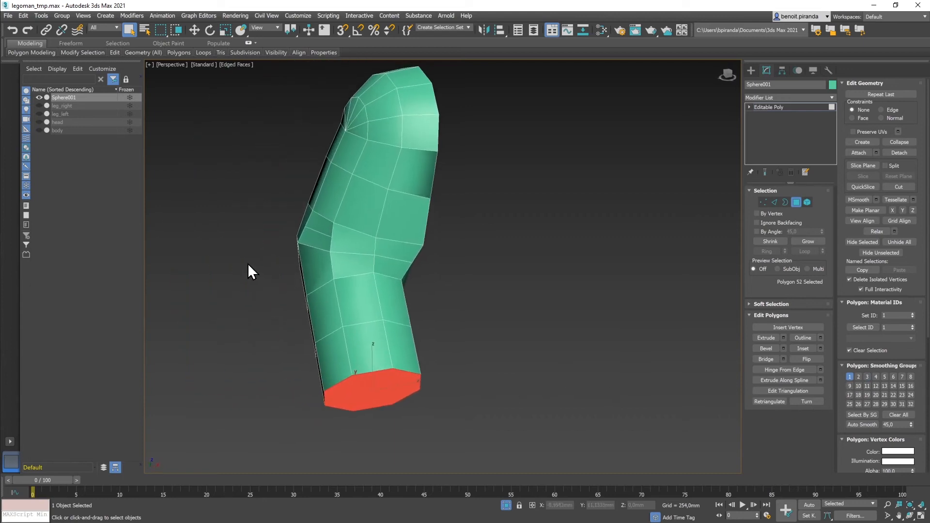
pyautogui.moveTo(426, 348); pyautogui.dragTo(434, 353)
pyautogui.keyDown('alt'); pyautogui.moveTo(507, 356); pyautogui.dragTo(571, 352, button='middle'); pyautogui.keyUp('alt')
pyautogui.keyDown('ctrl'); pyautogui.click(311, 277); pyautogui.keyUp('ctrl')
pyautogui.keyDown('ctrl'); pyautogui.click(343, 272); pyautogui.keyUp('ctrl')
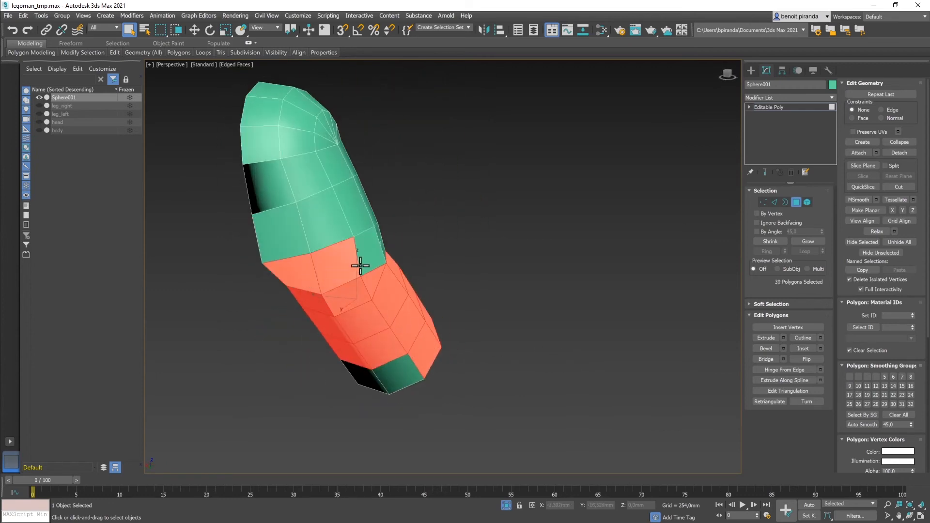
pyautogui.keyDown('ctrl'); pyautogui.click(367, 262); pyautogui.keyUp('ctrl')
pyautogui.click(851, 377)
pyautogui.click(867, 377)
pyautogui.click(876, 377)
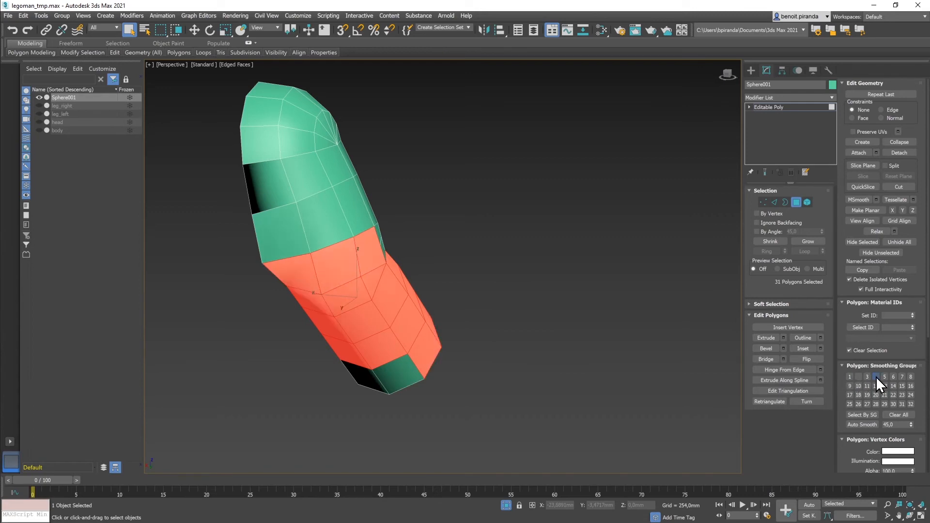
pyautogui.click(876, 376)
# Step: Delete the two stacked polygons in the middle of the elbow's outer side, just below the upper arm
pyautogui.keyDown('alt'); pyautogui.moveTo(465, 357); pyautogui.dragTo(427, 357, button='middle'); pyautogui.keyUp('alt')
pyautogui.click(323, 252)
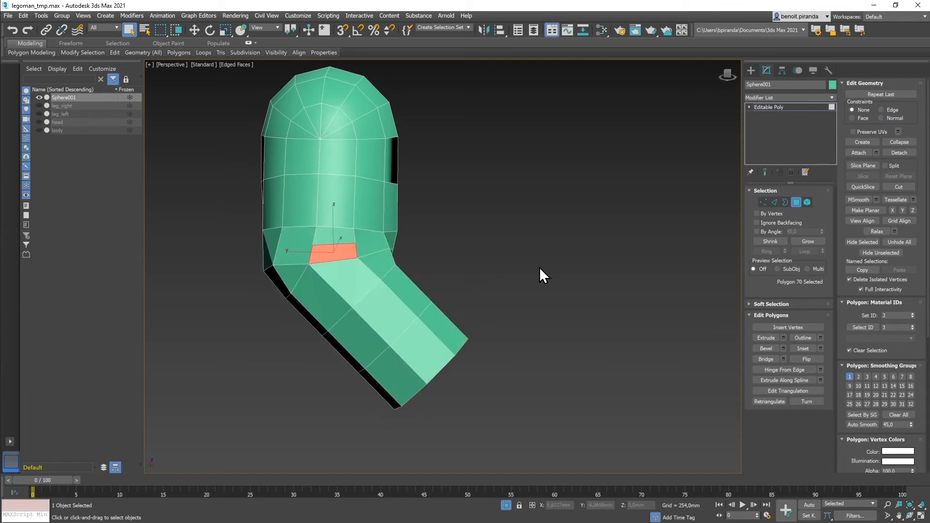
pyautogui.keyDown('ctrl'); pyautogui.click(333, 240); pyautogui.keyUp('ctrl')
pyautogui.press('Delete')
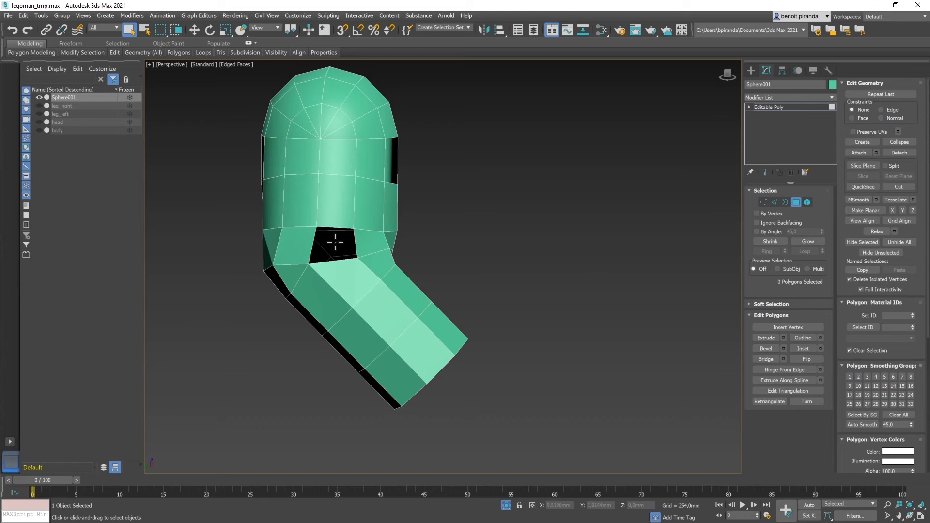
# Step: Bridge the two facing edges of the hole on the elbow's outer side with 1 segment
pyautogui.press('2')
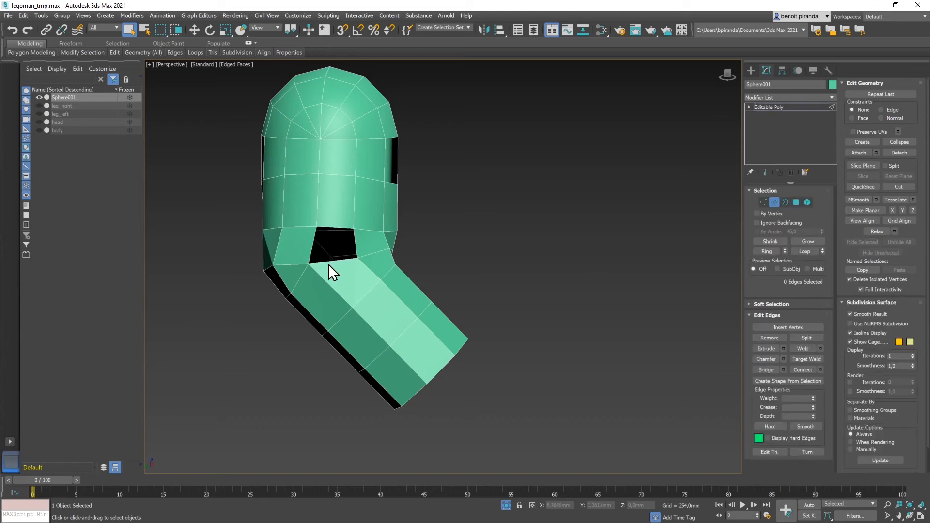
pyautogui.click(328, 262)
pyautogui.keyDown('ctrl'); pyautogui.click(333, 227); pyautogui.keyUp('ctrl')
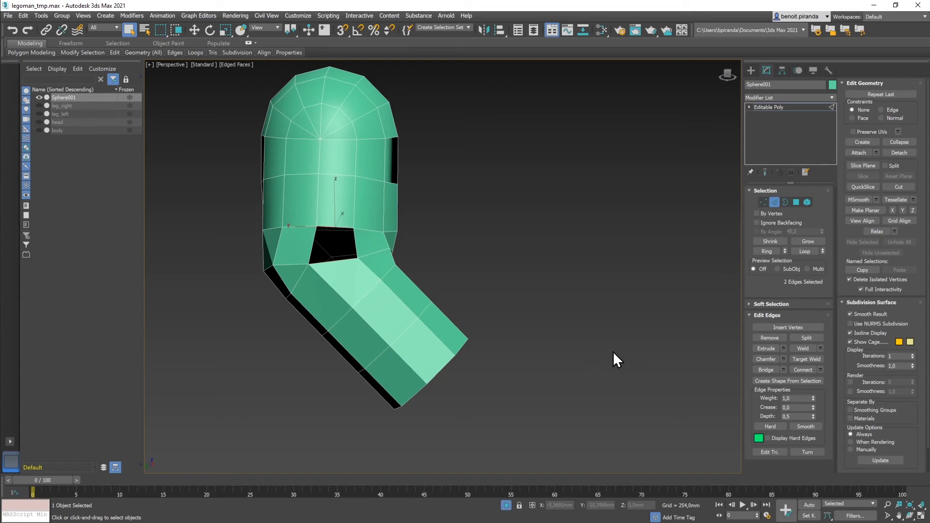
pyautogui.click(783, 370)
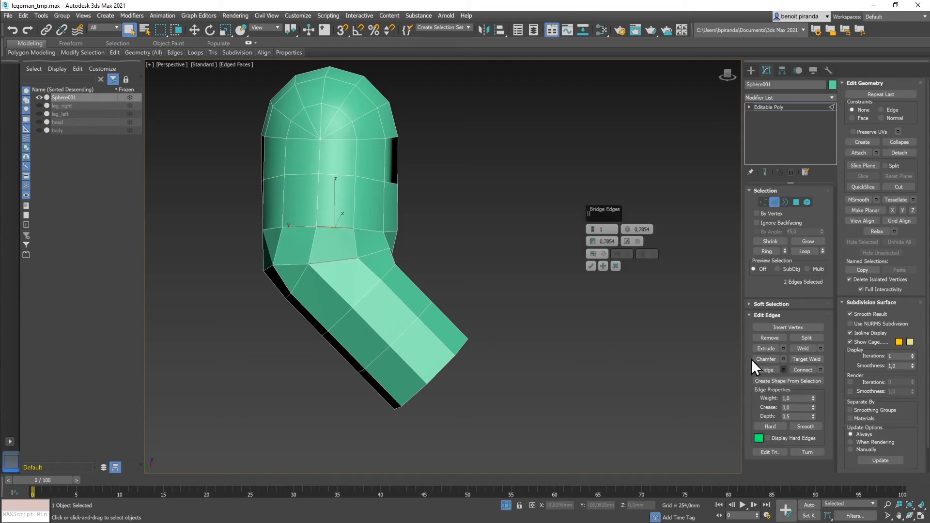
pyautogui.click(591, 266)
# Step: Select the forearm polygons all the way around below the elbow and assign them to smoothing group 2
pyautogui.keyDown('alt'); pyautogui.moveTo(561, 314); pyautogui.dragTo(539, 317, button='middle'); pyautogui.keyUp('alt')
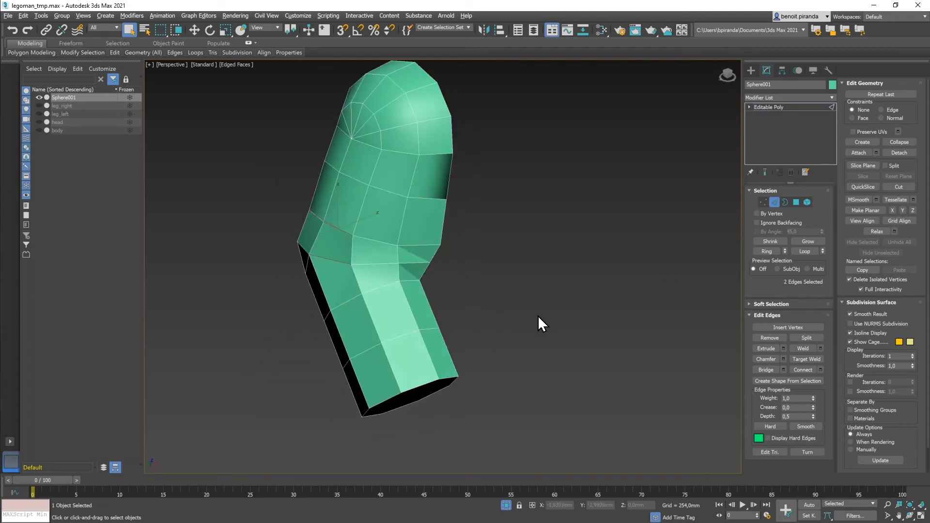
pyautogui.moveTo(485, 348); pyautogui.dragTo(485, 348)
pyautogui.press('4')
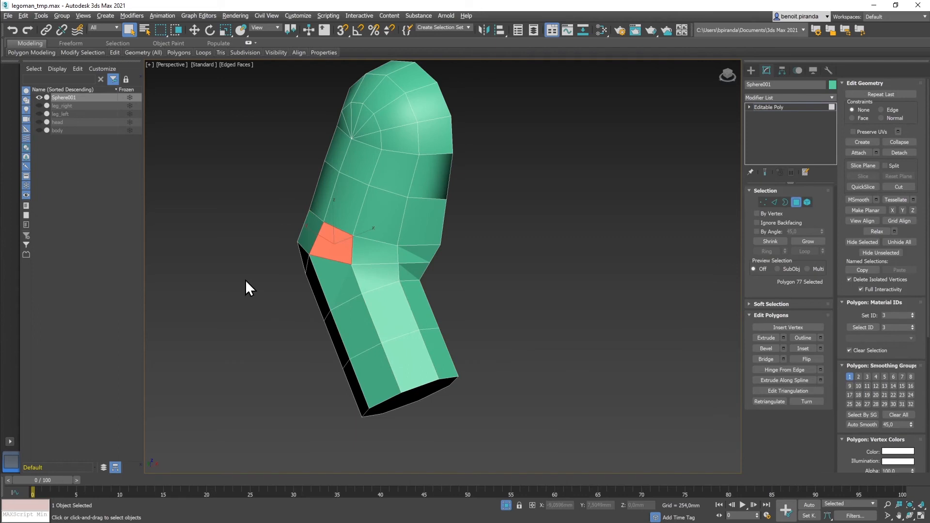
pyautogui.moveTo(478, 362); pyautogui.dragTo(478, 362)
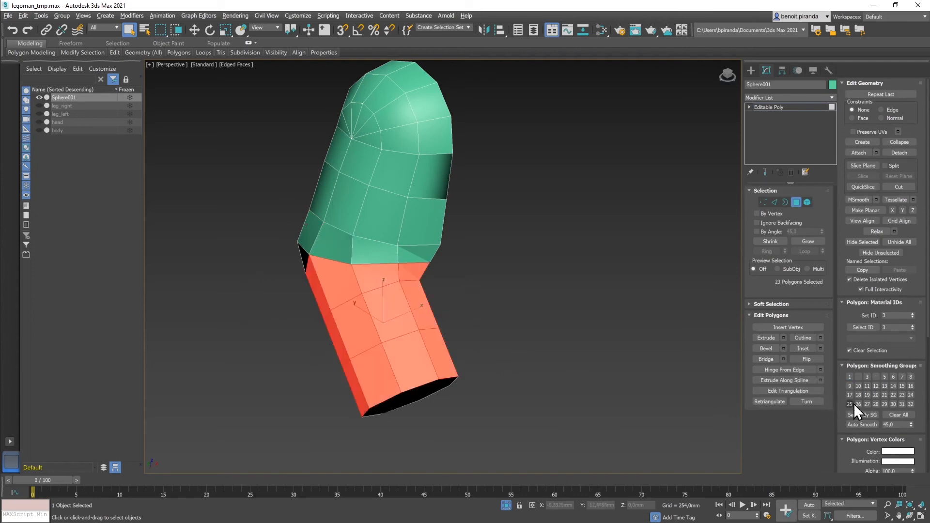
pyautogui.click(859, 386)
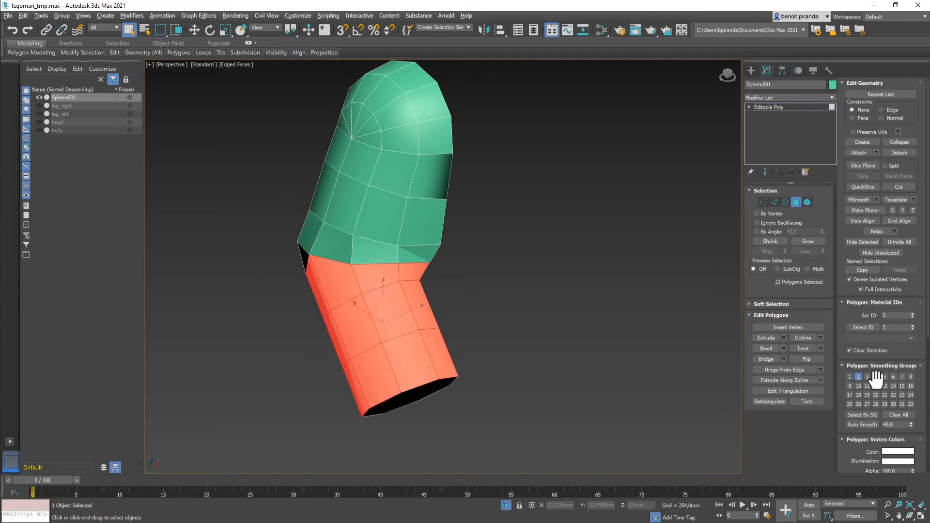
pyautogui.click(504, 338)
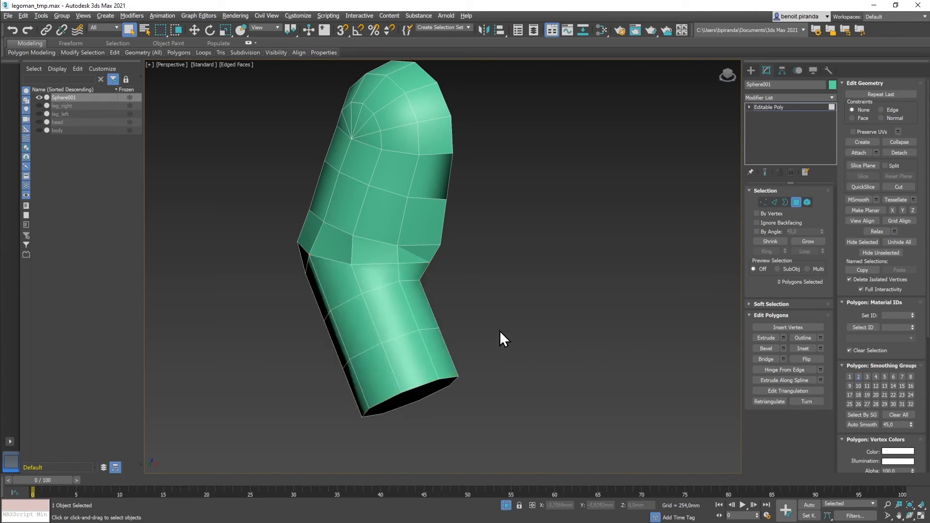
# Step: Select the polygons of the rounded upper arm, shoulder cap, elbow and upper forearm, leaving out the flat side, and assign smoothing group 2
pyautogui.keyDown('alt'); pyautogui.moveTo(478, 301); pyautogui.dragTo(547, 284, button='middle'); pyautogui.keyUp('alt')
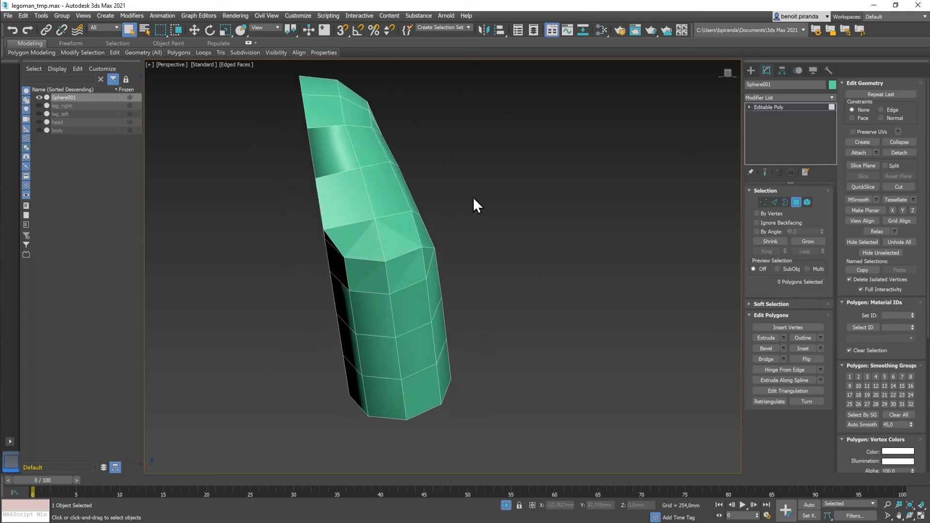
pyautogui.moveTo(449, 126); pyautogui.dragTo(423, 271)
pyautogui.moveTo(376, 303); pyautogui.dragTo(377, 304)
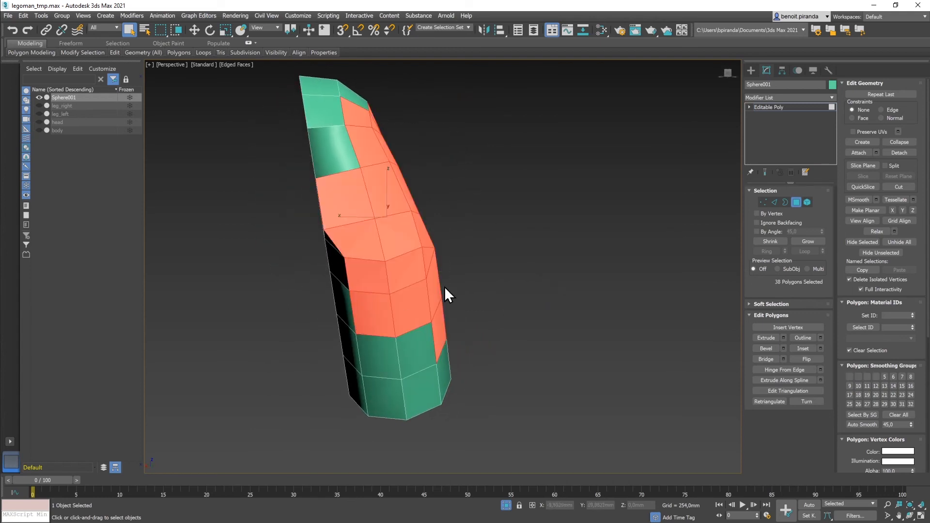
pyautogui.keyDown('alt'); pyautogui.moveTo(539, 257); pyautogui.dragTo(456, 268, button='middle'); pyautogui.keyUp('alt')
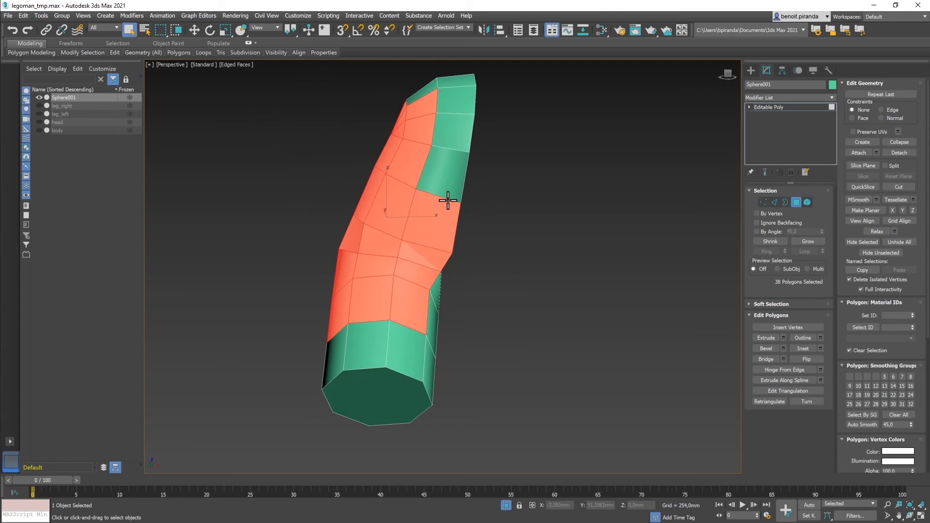
pyautogui.keyDown('ctrl'); pyautogui.click(438, 174); pyautogui.keyUp('ctrl')
pyautogui.keyDown('ctrl'); pyautogui.click(448, 129); pyautogui.keyUp('ctrl')
pyautogui.keyDown('ctrl'); pyautogui.click(452, 115); pyautogui.keyUp('ctrl')
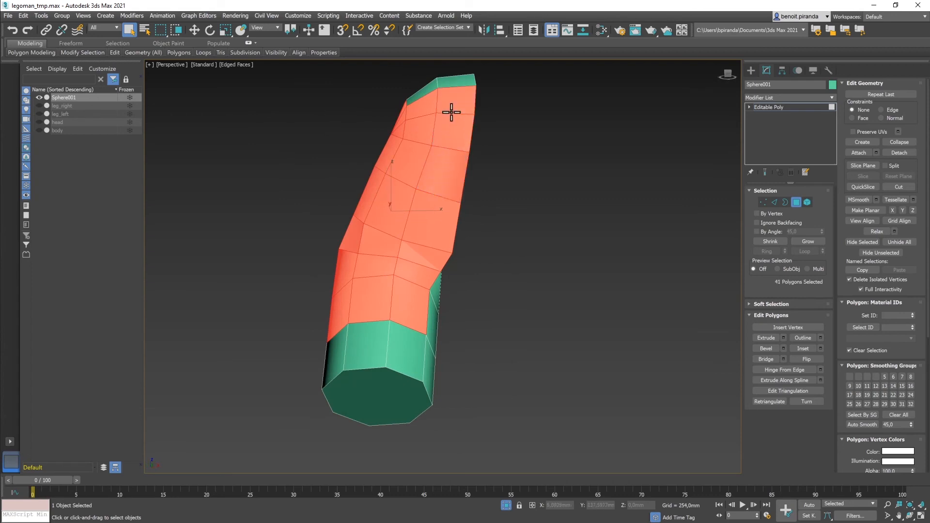
pyautogui.keyDown('alt'); pyautogui.moveTo(510, 167); pyautogui.dragTo(591, 201, button='middle'); pyautogui.keyUp('alt')
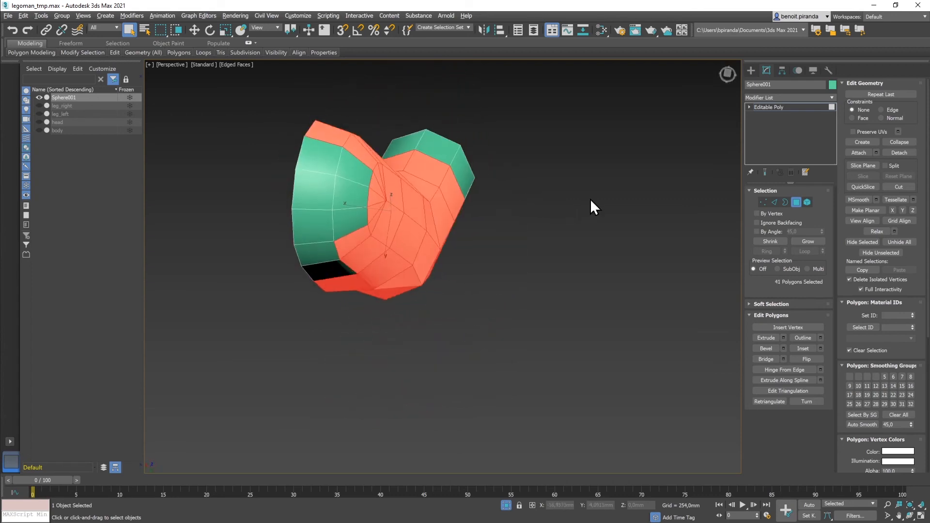
pyautogui.keyDown('ctrl'); pyautogui.click(357, 184); pyautogui.keyUp('ctrl')
pyautogui.keyDown('ctrl'); pyautogui.click(358, 201); pyautogui.keyUp('ctrl')
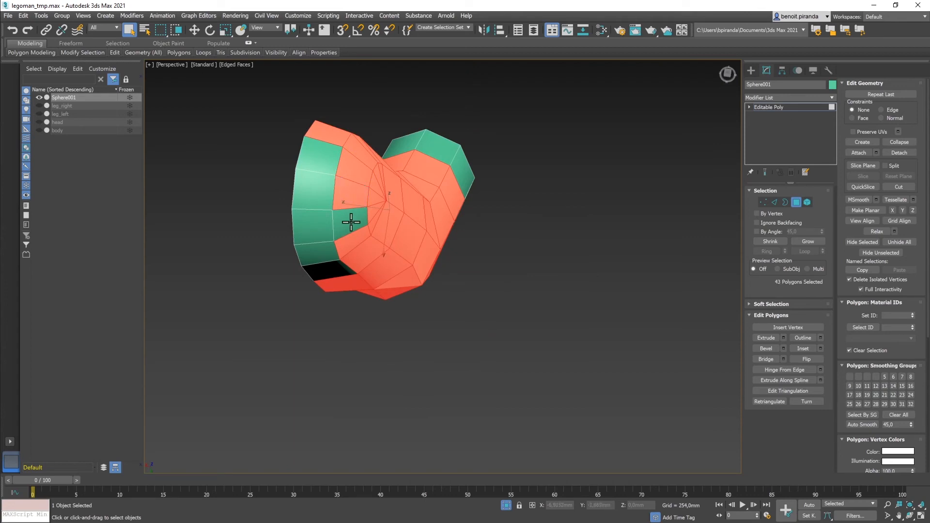
pyautogui.keyDown('ctrl'); pyautogui.click(356, 227); pyautogui.keyUp('ctrl')
pyautogui.keyDown('ctrl'); pyautogui.click(326, 267); pyautogui.keyUp('ctrl')
pyautogui.keyDown('ctrl'); pyautogui.click(323, 250); pyautogui.keyUp('ctrl')
pyautogui.keyDown('ctrl'); pyautogui.click(317, 224); pyautogui.keyUp('ctrl')
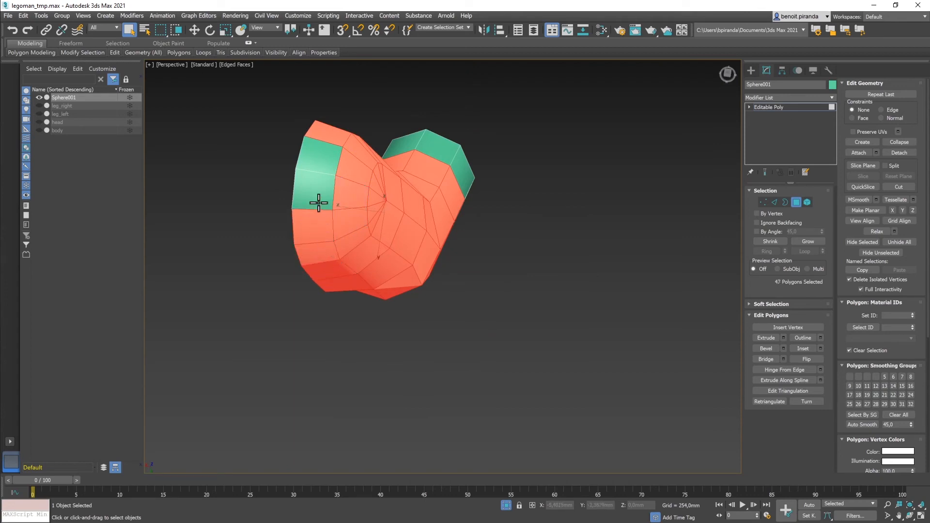
pyautogui.keyDown('ctrl'); pyautogui.click(317, 192); pyautogui.keyUp('ctrl')
pyautogui.keyDown('ctrl'); pyautogui.click(319, 166); pyautogui.keyUp('ctrl')
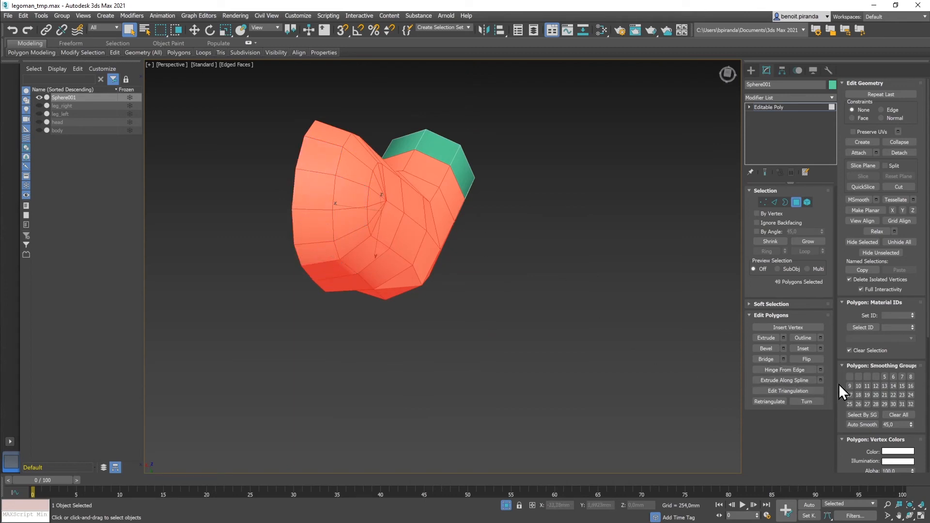
pyautogui.click(859, 376)
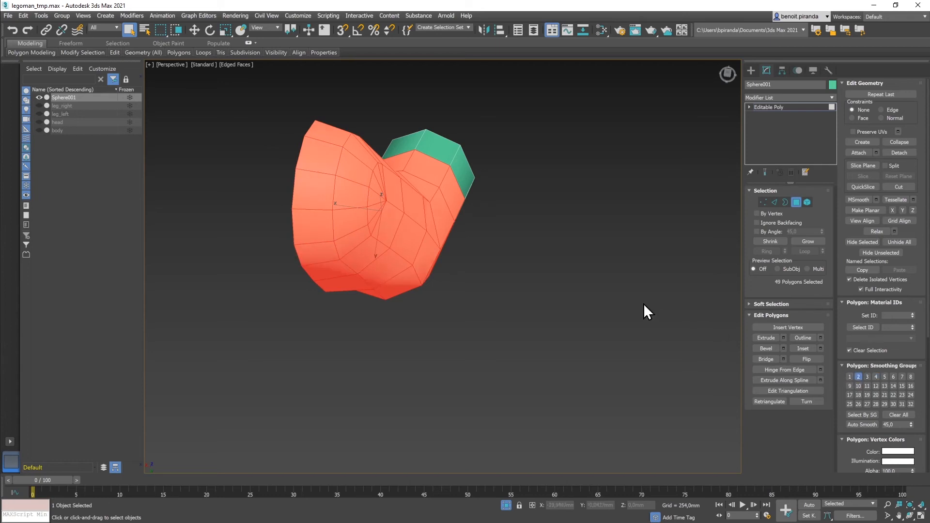
# Step: Select all polygons belonging to smoothing group 2 to check which parts of the arm it covers
pyautogui.keyDown('alt'); pyautogui.moveTo(587, 290); pyautogui.dragTo(712, 340, button='middle'); pyautogui.keyUp('alt')
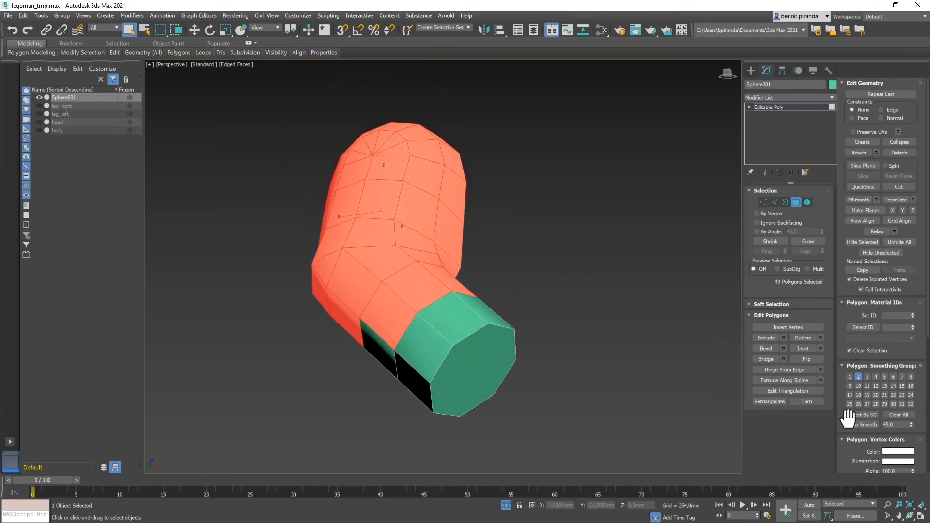
pyautogui.click(862, 415)
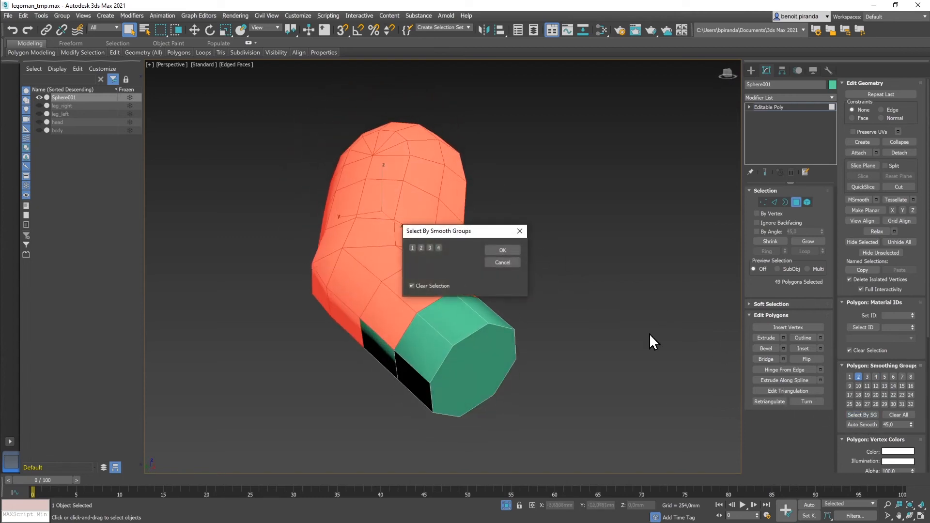
pyautogui.click(421, 248)
pyautogui.click(512, 252)
# Step: Assign smoothing group 2 to the three polygons at the elbow below the flat side and the one at the forearm's open end
pyautogui.keyDown('alt'); pyautogui.moveTo(540, 260); pyautogui.dragTo(480, 239, button='middle'); pyautogui.keyUp('alt')
pyautogui.click(446, 235)
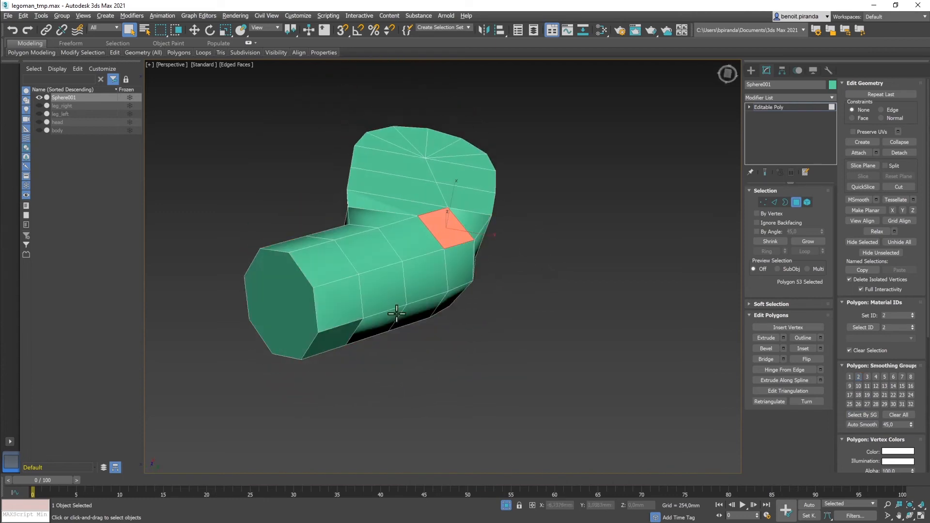
pyautogui.keyDown('ctrl'); pyautogui.click(326, 341); pyautogui.keyUp('ctrl')
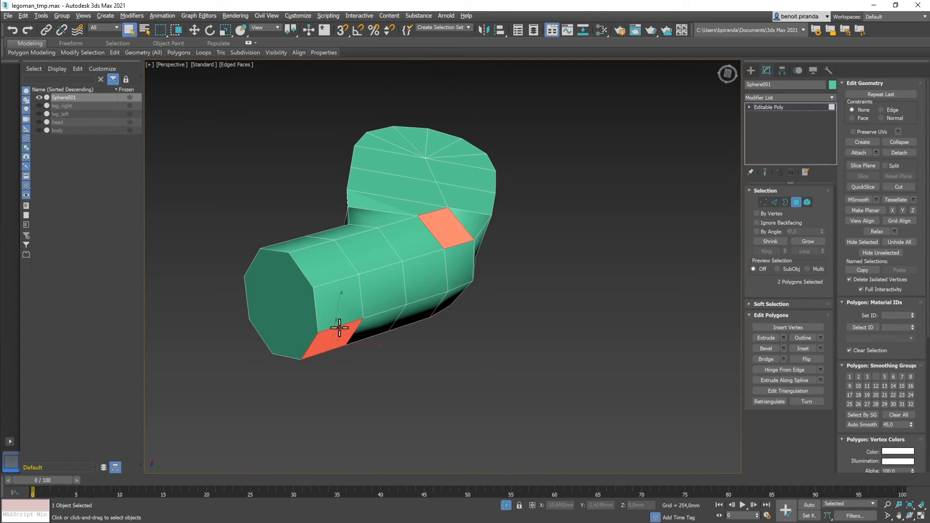
pyautogui.keyDown('ctrl'); pyautogui.click(390, 202); pyautogui.keyUp('ctrl')
pyautogui.keyDown('ctrl'); pyautogui.click(400, 210); pyautogui.keyUp('ctrl')
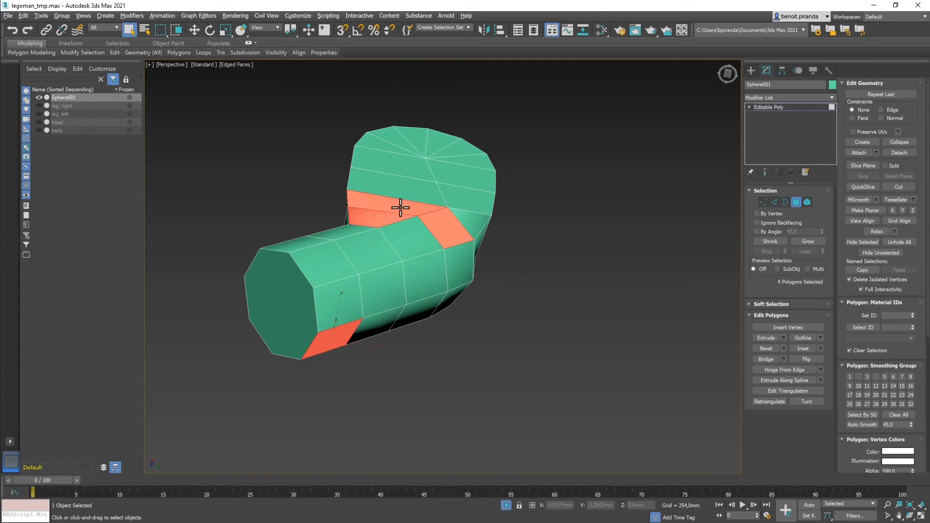
pyautogui.click(858, 378)
pyautogui.click(640, 374)
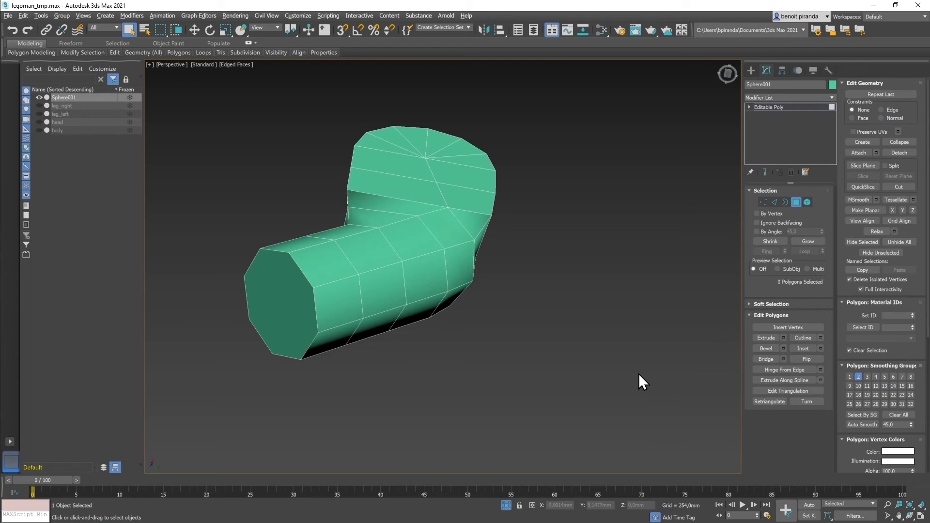
# Step: Add smoothing group 3 to the triangular polygon at the elbow, just below the corner of the flat body-facing side
pyautogui.moveTo(636, 352)
pyautogui.keyDown('alt'); pyautogui.mouseDown(button='middle')
pyautogui.moveTo(667, 377)
pyautogui.moveTo(606, 362)
pyautogui.moveTo(623, 376)
pyautogui.moveTo(635, 359)
pyautogui.moveTo(629, 347)
pyautogui.moveTo(605, 353)
pyautogui.moveTo(640, 367)
pyautogui.moveTo(654, 354)
pyautogui.moveTo(642, 339)
pyautogui.moveTo(619, 358)
pyautogui.mouseUp(button='middle'); pyautogui.keyUp('alt')
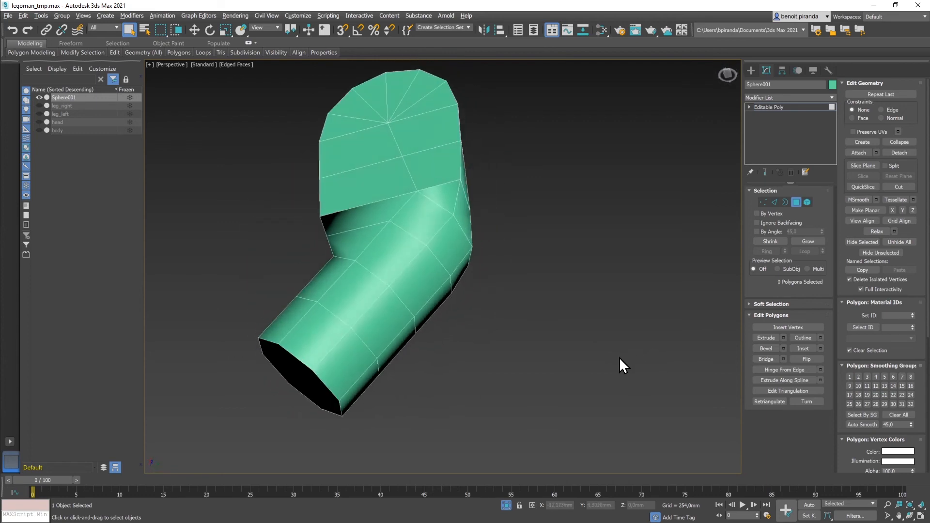
pyautogui.click(448, 192)
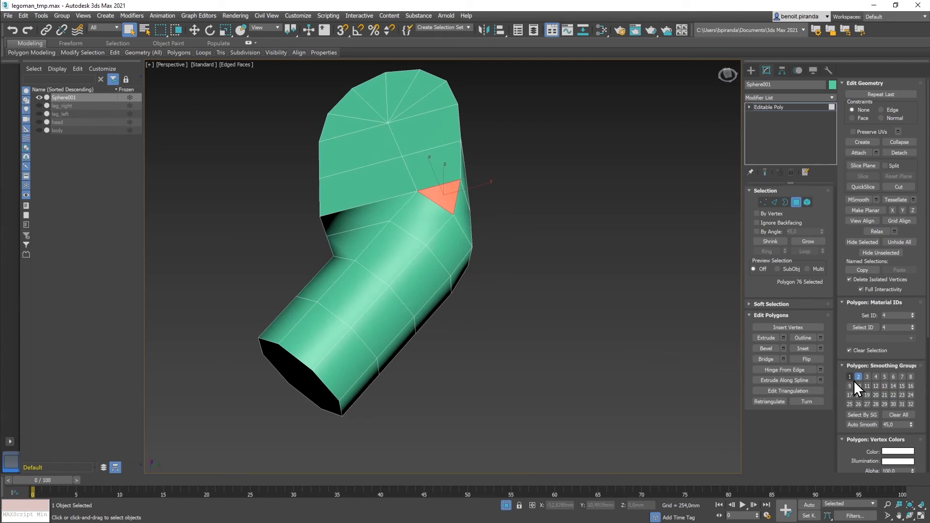
pyautogui.click(867, 377)
pyautogui.click(635, 281)
# Step: Add smoothing group 3 to the long narrow polygon at the elbow, directly below the flat body-facing side
pyautogui.moveTo(635, 281)
pyautogui.keyDown('alt'); pyautogui.mouseDown(button='middle')
pyautogui.moveTo(621, 259)
pyautogui.moveTo(595, 269)
pyautogui.moveTo(604, 281)
pyautogui.moveTo(644, 287)
pyautogui.moveTo(660, 271)
pyautogui.moveTo(649, 271)
pyautogui.mouseUp(button='middle'); pyautogui.keyUp('alt')
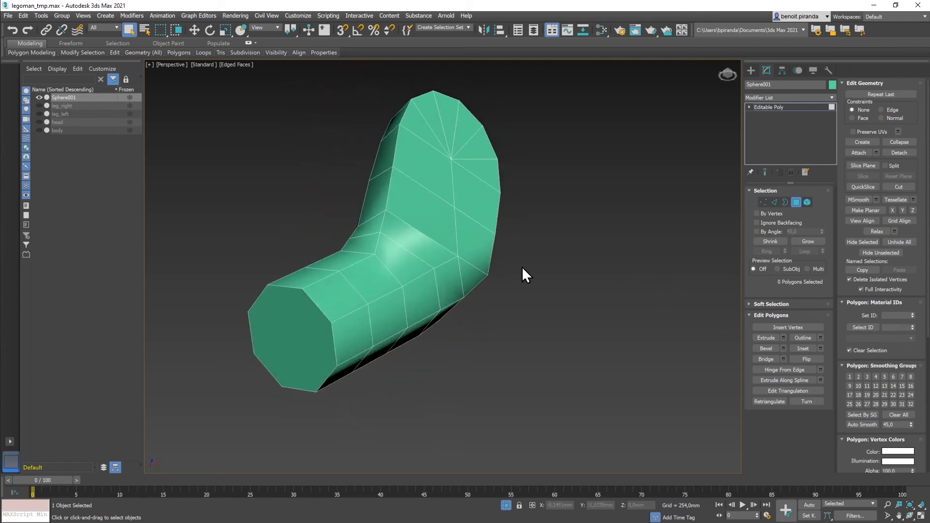
pyautogui.click(401, 225)
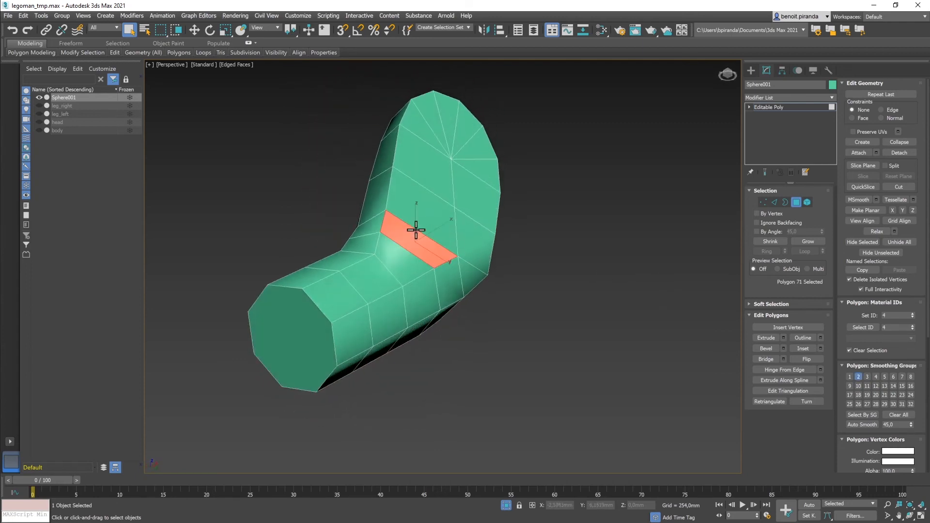
pyautogui.click(866, 377)
pyautogui.click(381, 200)
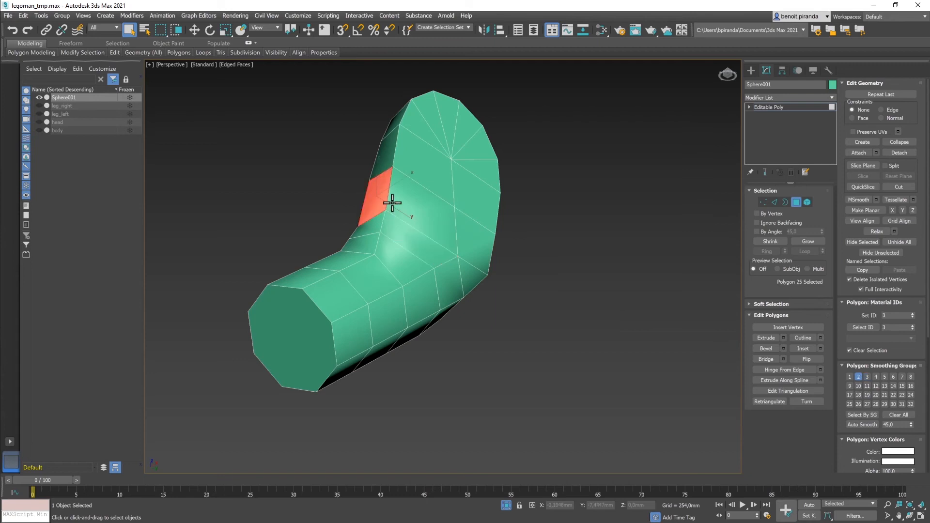
pyautogui.click(663, 308)
pyautogui.moveTo(664, 305)
pyautogui.keyDown('alt'); pyautogui.mouseDown(button='middle')
pyautogui.moveTo(626, 301)
pyautogui.moveTo(668, 307)
pyautogui.mouseUp(button='middle'); pyautogui.keyUp('alt')
pyautogui.hotkey('ctrl', 'z')
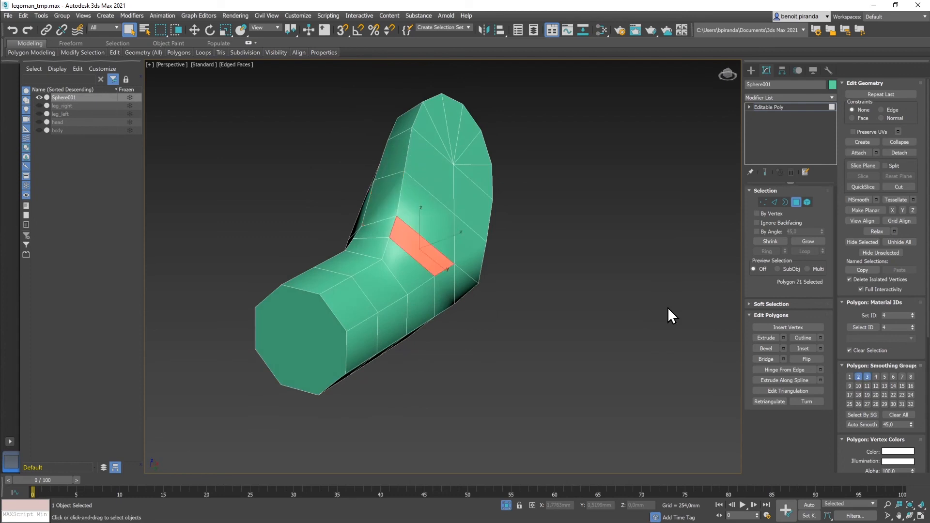
pyautogui.click(668, 307)
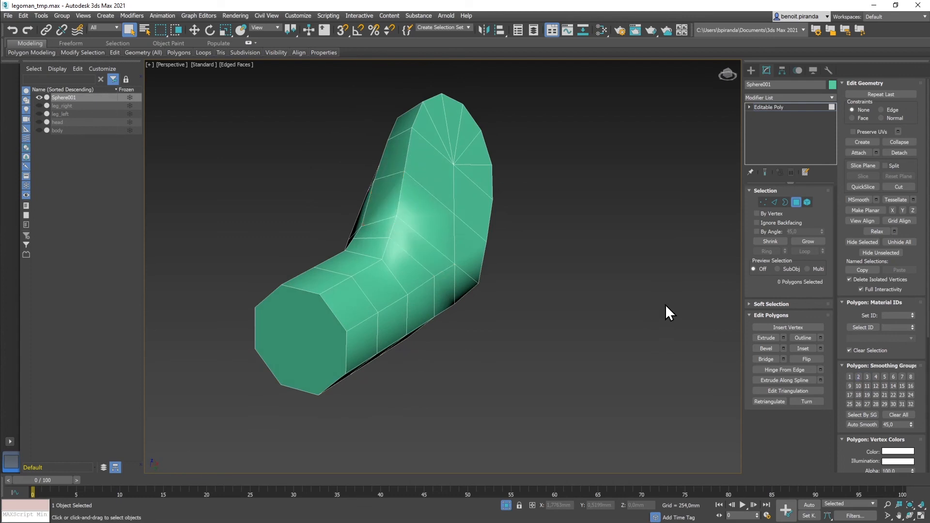
# Step: Leave polygon editing of the arm and apply a TurboSmooth modifier on top of its Editable Poly
pyautogui.keyDown('alt'); pyautogui.moveTo(660, 298); pyautogui.dragTo(741, 322, button='middle'); pyautogui.keyUp('alt')
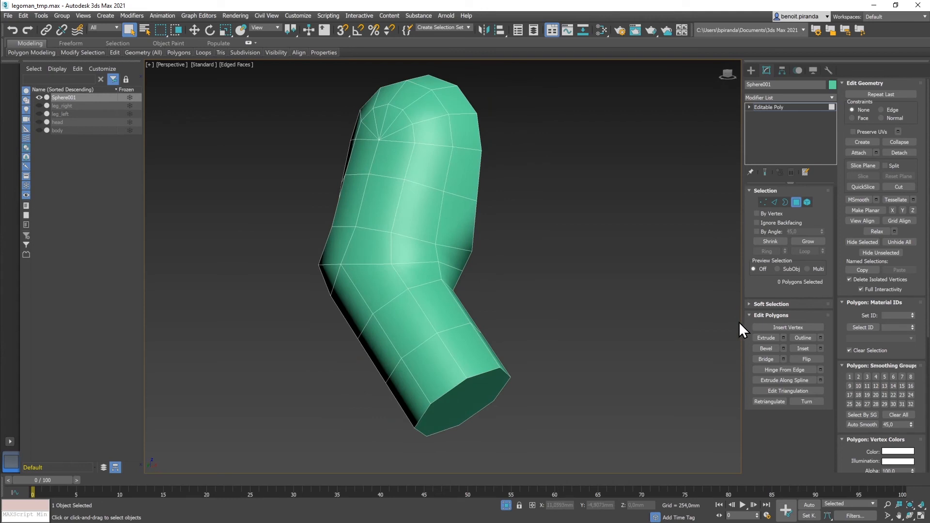
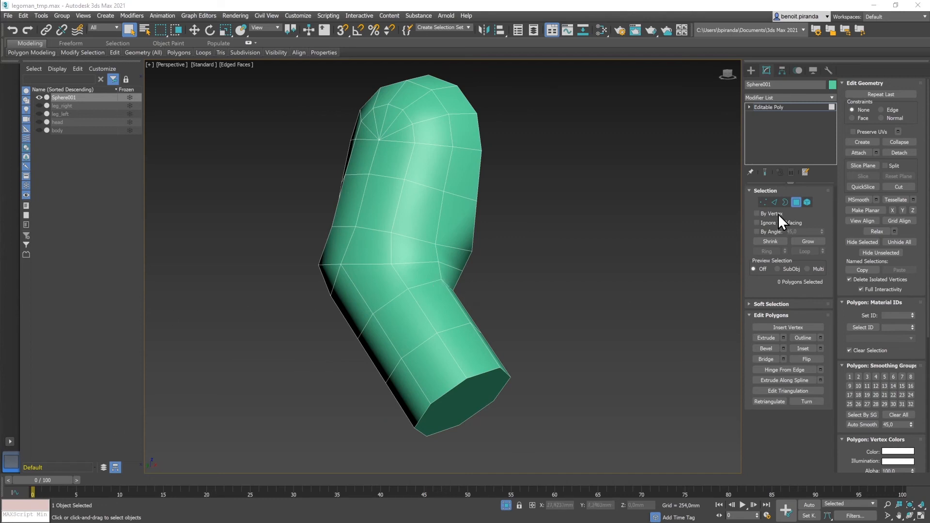
pyautogui.click(795, 202)
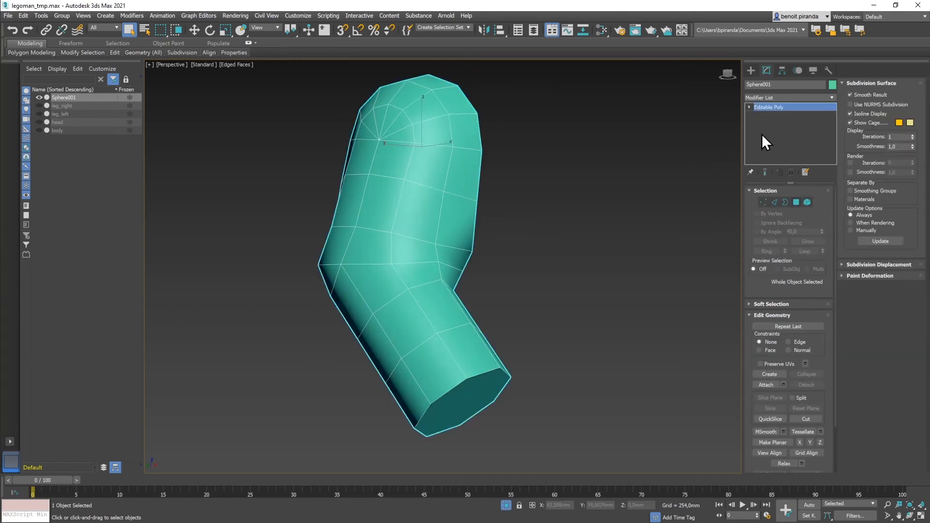
pyautogui.click(833, 97)
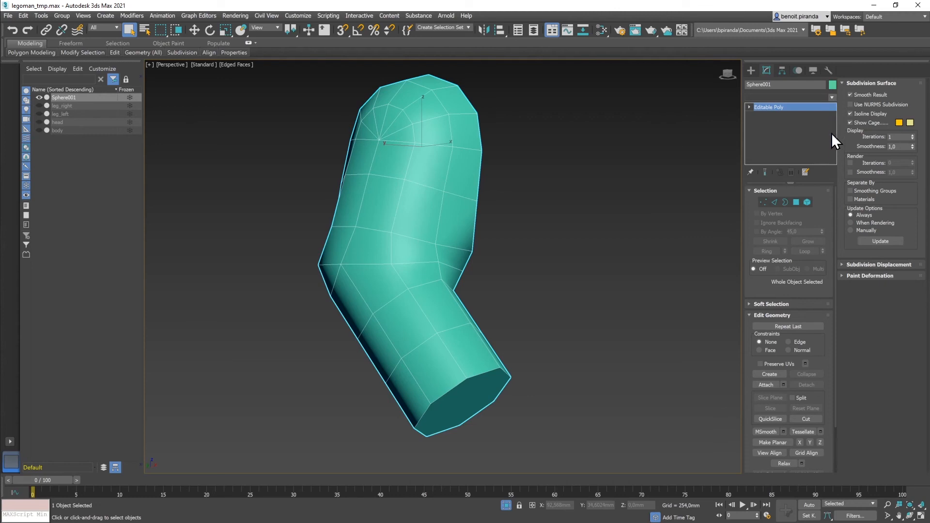
pyautogui.scroll(-3, 754, 412)
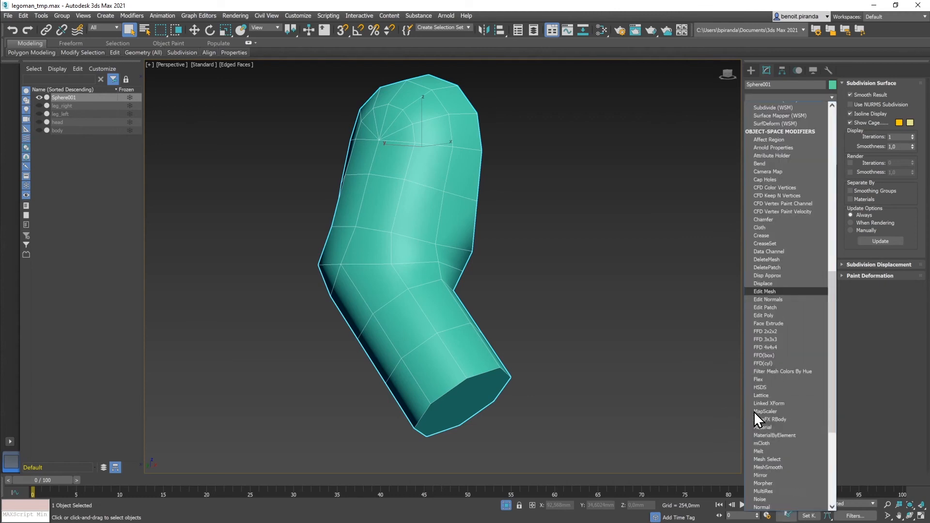
pyautogui.scroll(-10, 755, 387)
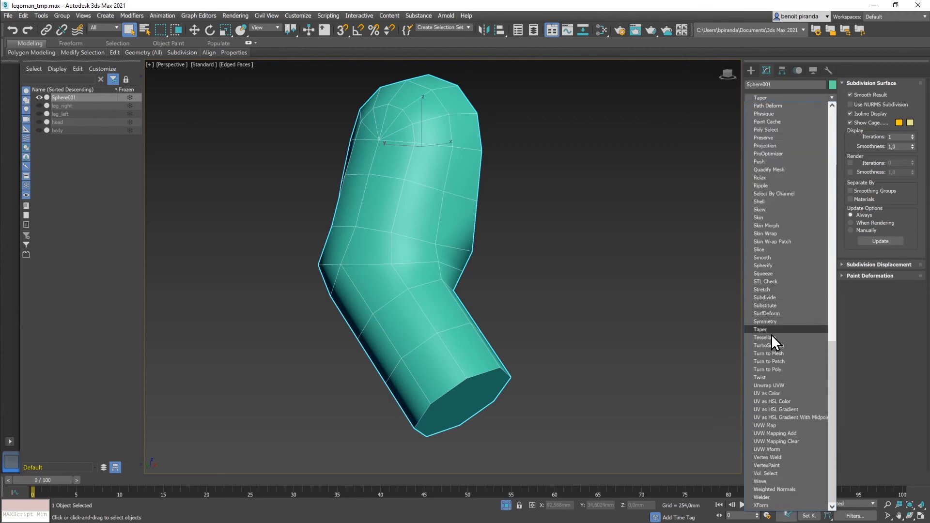
pyautogui.click(769, 345)
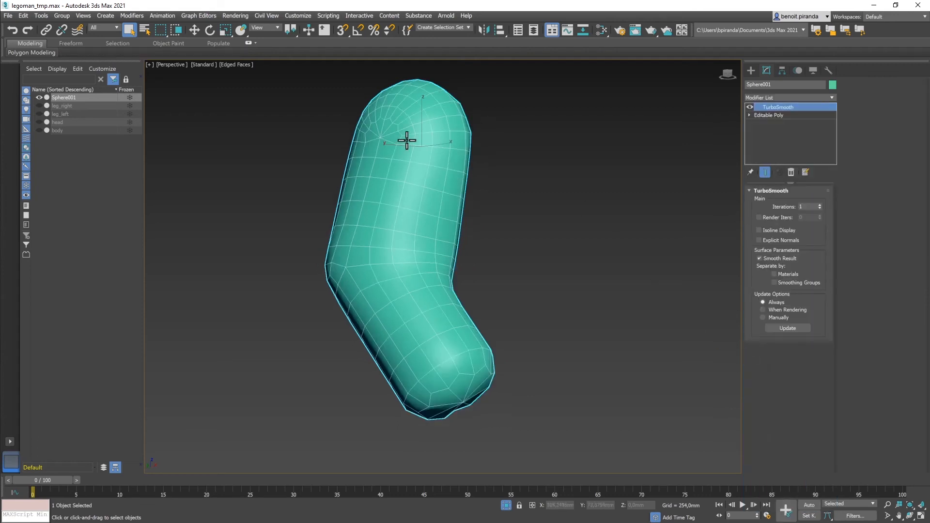
# Step: Set the arm's TurboSmooth to 2 iterations and separate its surface by smoothing groups
pyautogui.click(820, 205)
pyautogui.click(799, 207)
pyautogui.moveTo(469, 195)
pyautogui.keyDown('alt'); pyautogui.mouseDown(button='middle')
pyautogui.moveTo(430, 191)
pyautogui.moveTo(472, 200)
pyautogui.mouseUp(button='middle'); pyautogui.keyUp('alt')
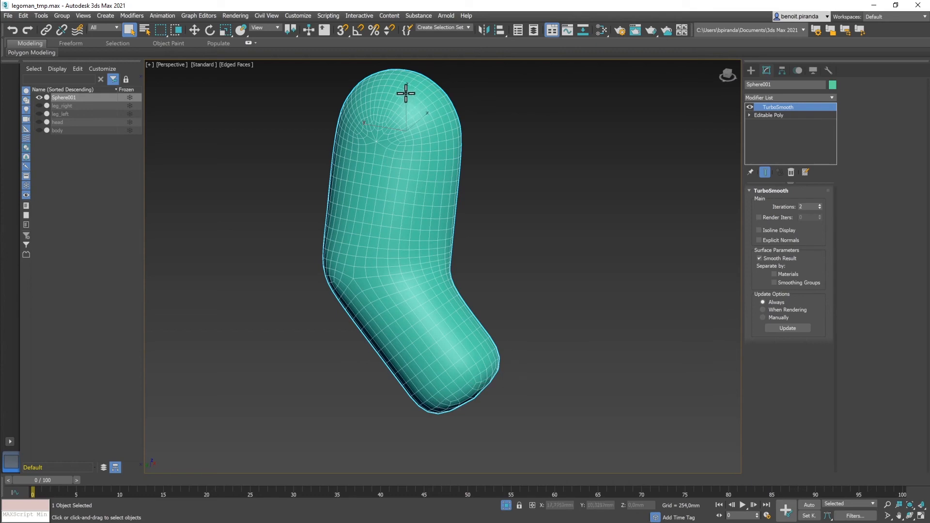
pyautogui.moveTo(522, 178)
pyautogui.keyDown('alt'); pyautogui.mouseDown(button='middle')
pyautogui.moveTo(476, 169)
pyautogui.moveTo(510, 173)
pyautogui.mouseUp(button='middle'); pyautogui.keyUp('alt')
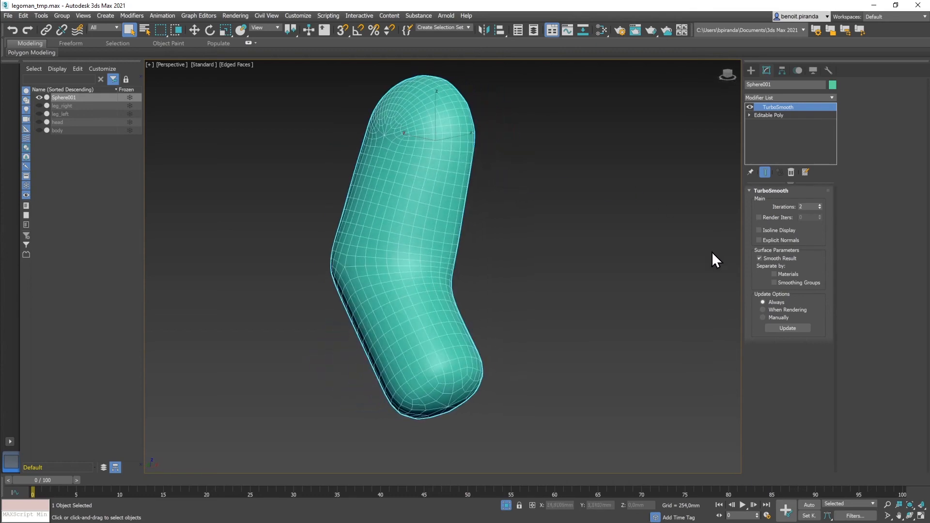
pyautogui.click(774, 283)
pyautogui.moveTo(673, 264)
pyautogui.keyDown('alt'); pyautogui.mouseDown(button='middle')
pyautogui.moveTo(629, 249)
pyautogui.moveTo(636, 239)
pyautogui.moveTo(612, 242)
pyautogui.moveTo(587, 261)
pyautogui.moveTo(615, 275)
pyautogui.moveTo(707, 256)
pyautogui.moveTo(672, 252)
pyautogui.moveTo(728, 255)
pyautogui.moveTo(687, 265)
pyautogui.mouseUp(button='middle'); pyautogui.keyUp('alt')
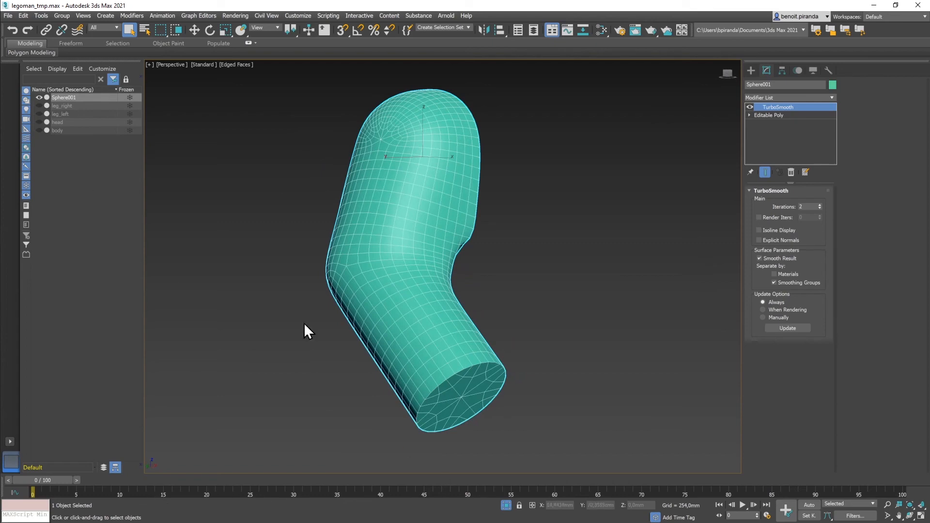
# Step: End the arm's isolation so the whole Lego figure is shown, and inspect the smoothed arm against the body
pyautogui.click(506, 506)
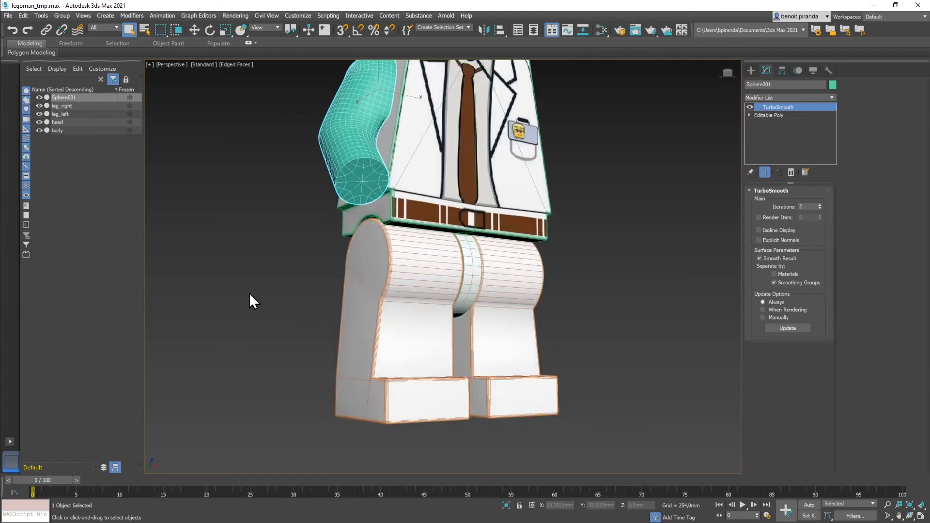
pyautogui.keyDown('alt'); pyautogui.moveTo(258, 276); pyautogui.dragTo(319, 346, button='middle'); pyautogui.keyUp('alt')
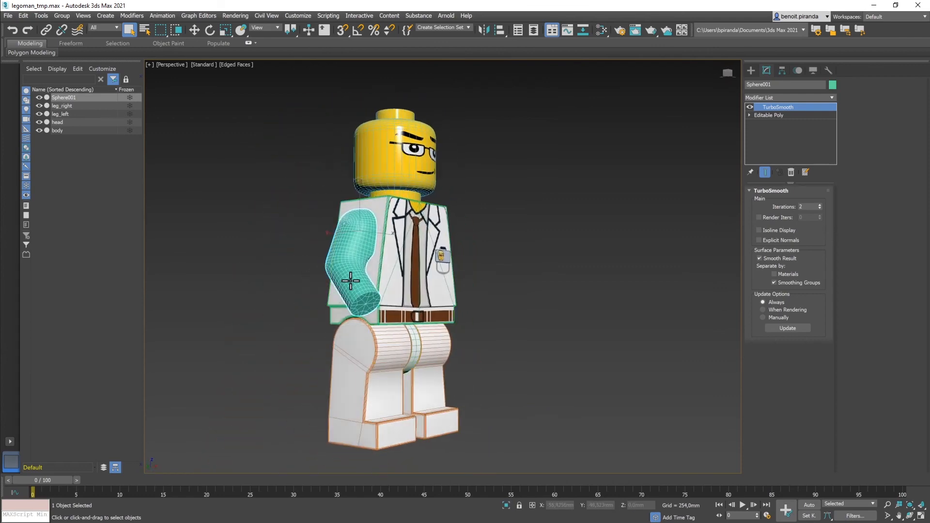
pyautogui.scroll(2, 345, 274)
pyautogui.scroll(2, 359, 273)
pyautogui.scroll(-2, 407, 273)
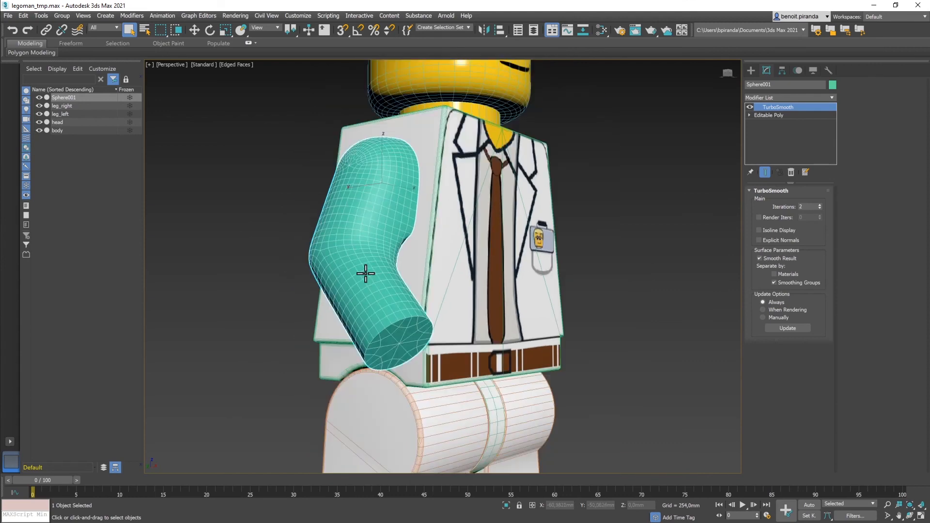
# Step: Go back to vertex editing in the arm's Editable Poly with the TurboSmooth end result displayed
pyautogui.click(760, 115)
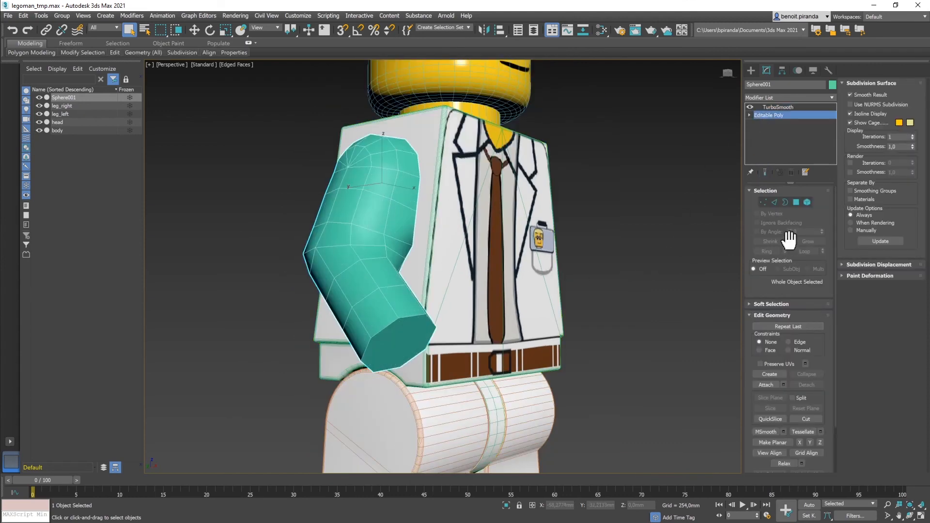
pyautogui.click(763, 203)
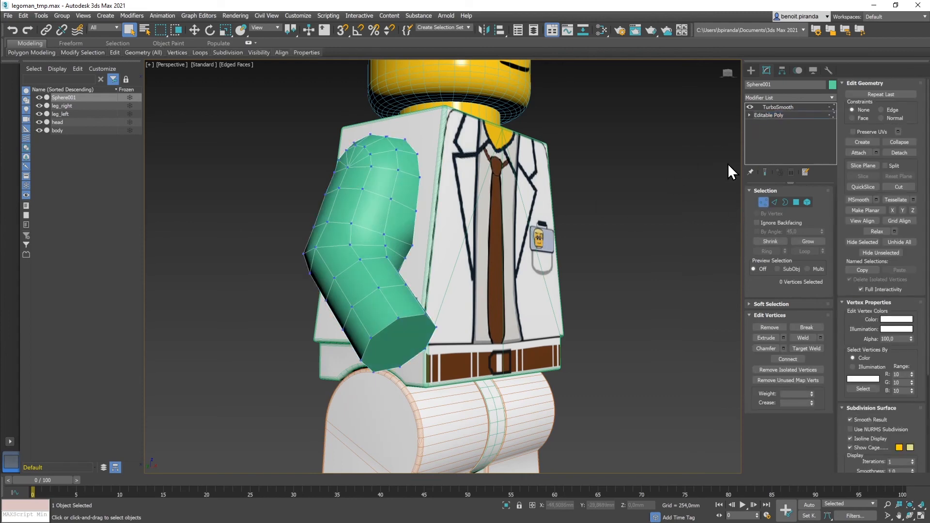
pyautogui.click(765, 172)
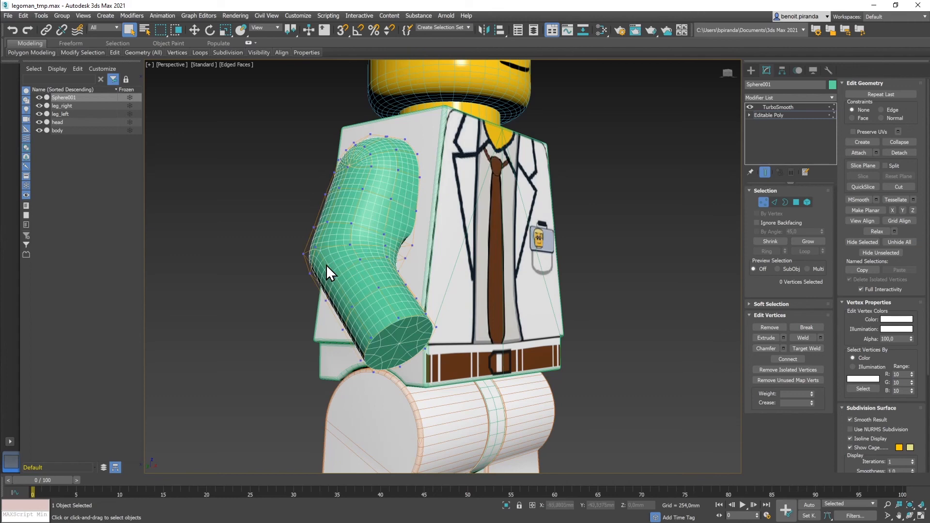
# Step: Move the vertex at the back of the elbow about -0.13 mm along Y, then leave vertex editing and deselect the arm
pyautogui.click(302, 255)
pyautogui.click(194, 30)
pyautogui.keyDown('alt'); pyautogui.moveTo(281, 285); pyautogui.dragTo(278, 264, button='middle'); pyautogui.keyUp('alt')
pyautogui.moveTo(271, 254)
pyautogui.mouseDown()
pyautogui.moveTo(249, 247)
pyautogui.moveTo(278, 249)
pyautogui.mouseUp()
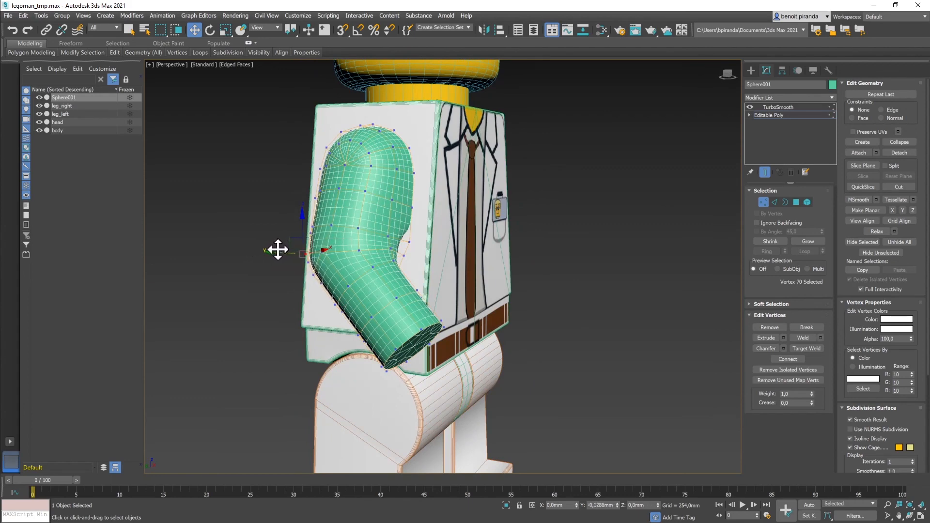
pyautogui.keyDown('alt'); pyautogui.moveTo(295, 293); pyautogui.dragTo(345, 302, button='middle'); pyautogui.keyUp('alt')
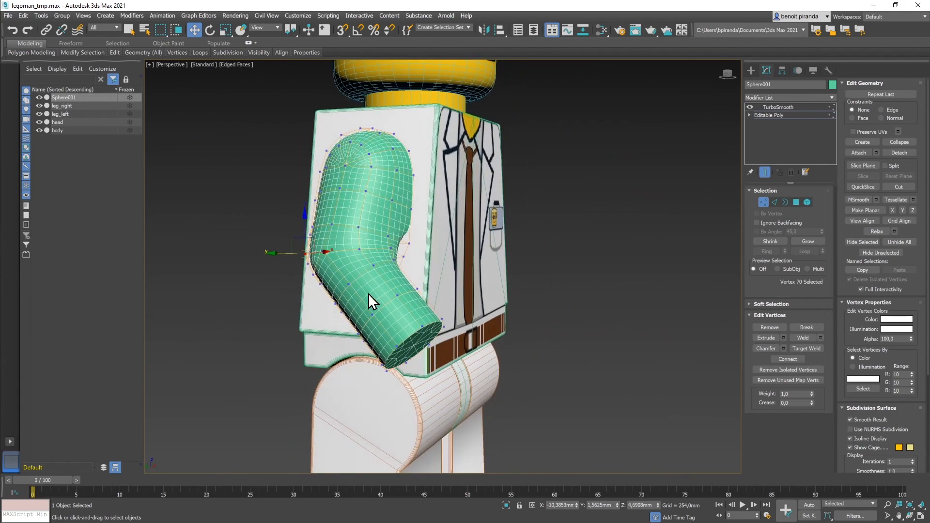
pyautogui.click(760, 201)
pyautogui.click(637, 202)
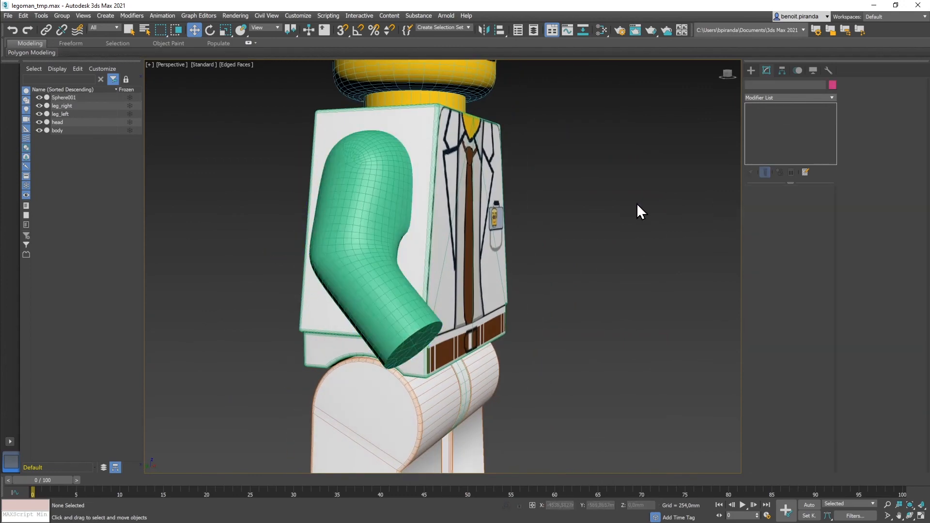
# Step: Open the Slate Material Editor and display the parameters of the white physical material, Material #75
pyautogui.hotkey('ctrl', 'shift', 's')
pyautogui.moveTo(335, 396); pyautogui.dragTo(630, 130)
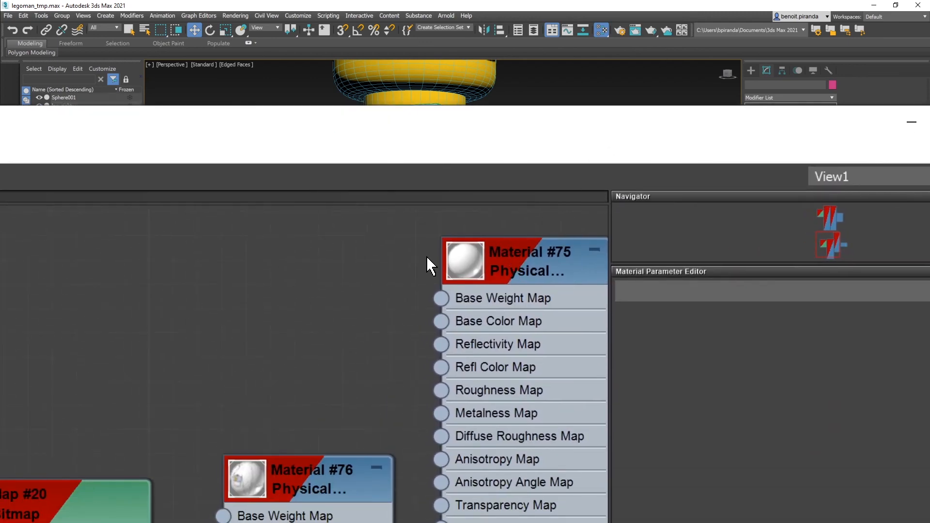
pyautogui.scroll(-3, 408, 264)
pyautogui.scroll(-4, 408, 263)
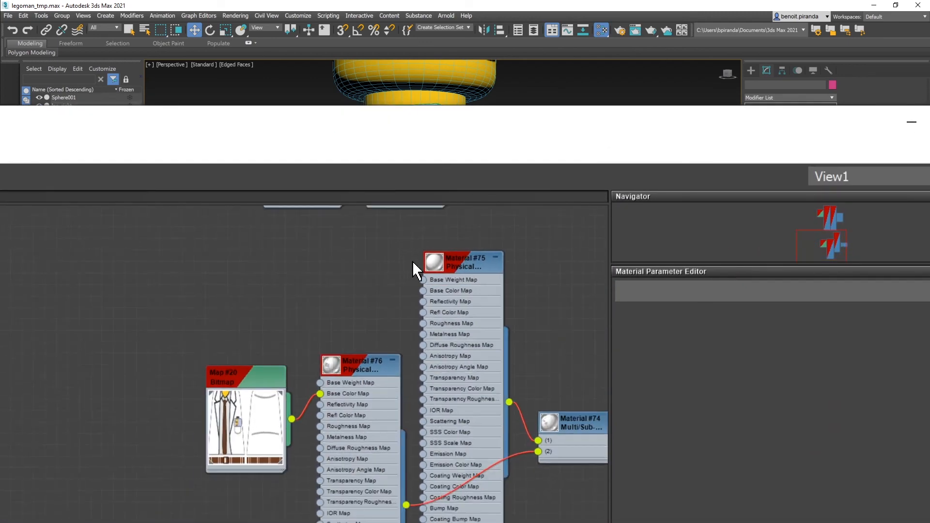
pyautogui.doubleClick(468, 259)
pyautogui.moveTo(464, 131); pyautogui.dragTo(499, 303)
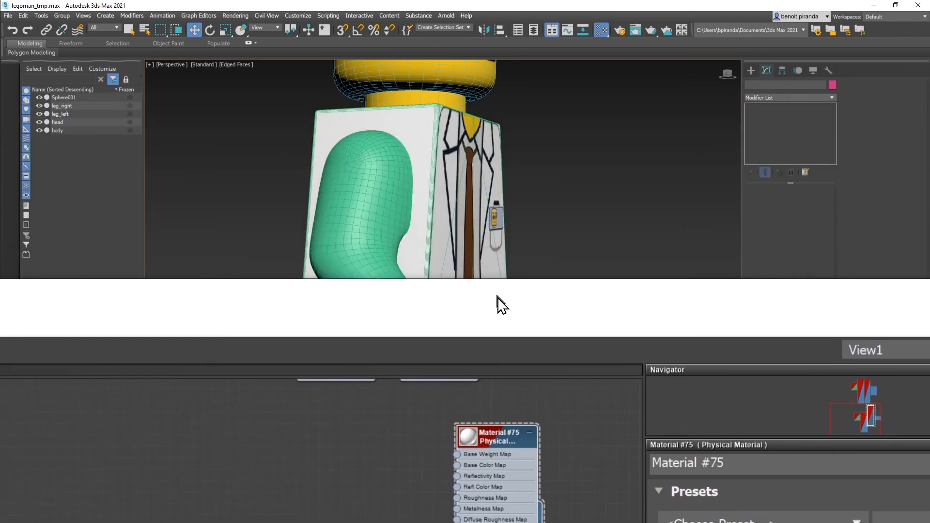
# Step: Assign Material #75 to the arm and close the Slate Material Editor
pyautogui.click(336, 224)
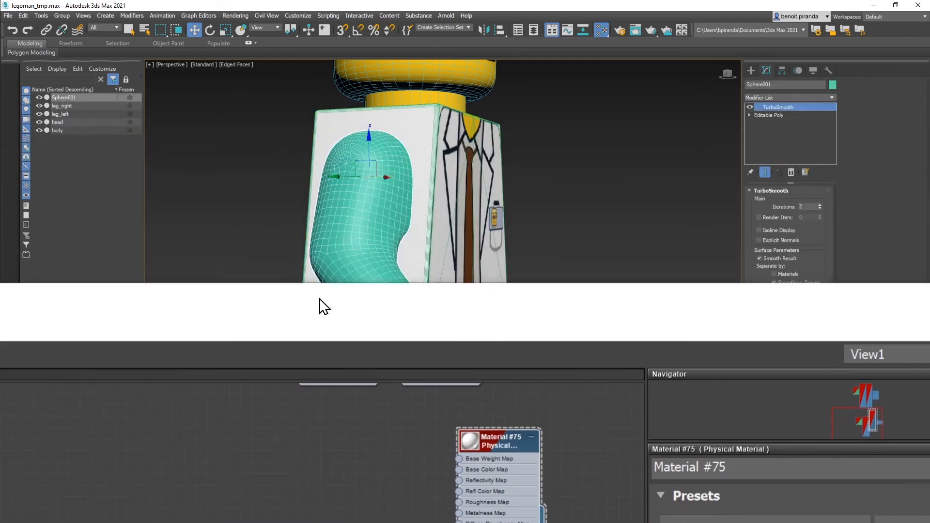
pyautogui.moveTo(312, 285); pyautogui.dragTo(342, 285)
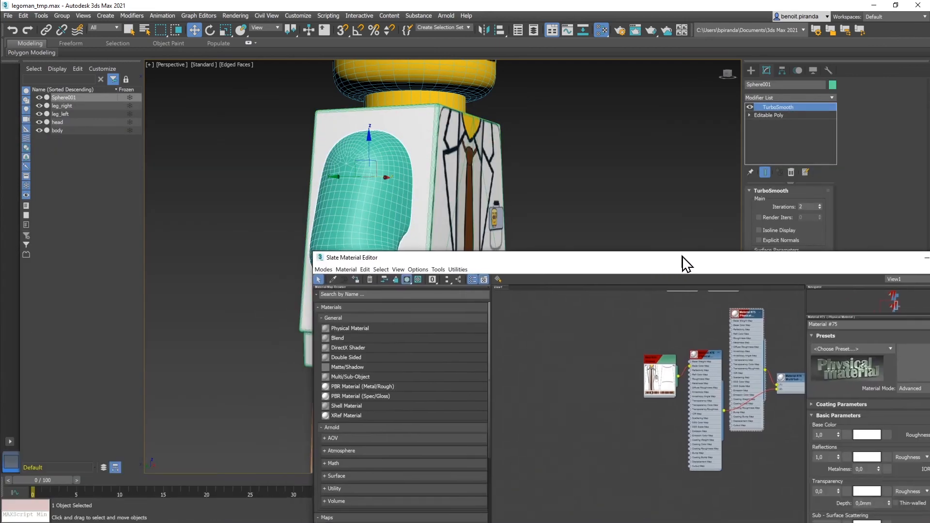
pyautogui.click(350, 281)
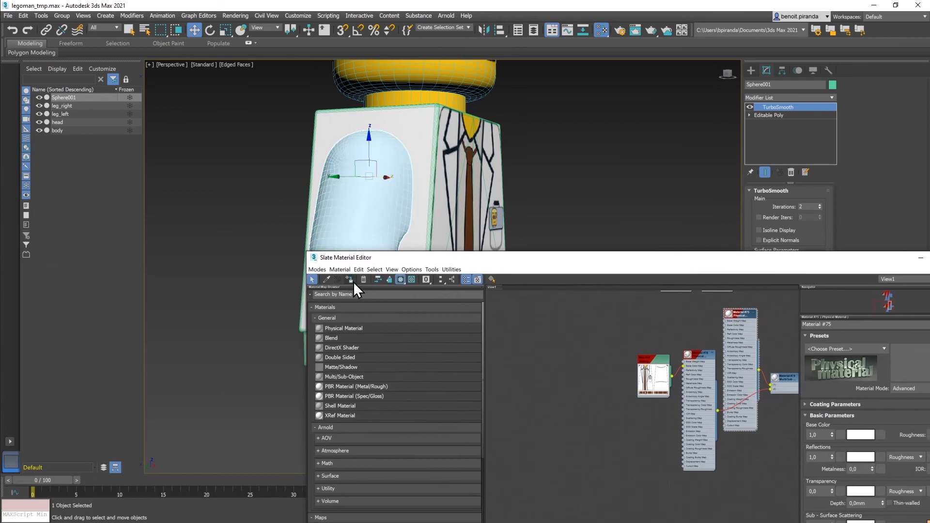
pyautogui.moveTo(556, 266); pyautogui.dragTo(353, 89)
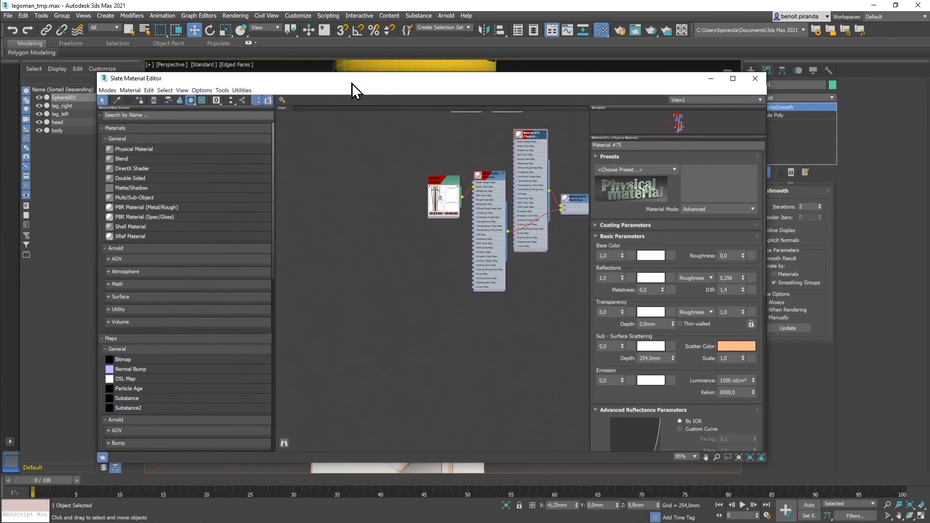
pyautogui.click(755, 78)
# Step: Start mirroring the selected arm as geometry about the X axis, with the clone selection set to Copy
pyautogui.click(606, 208)
pyautogui.click(365, 236)
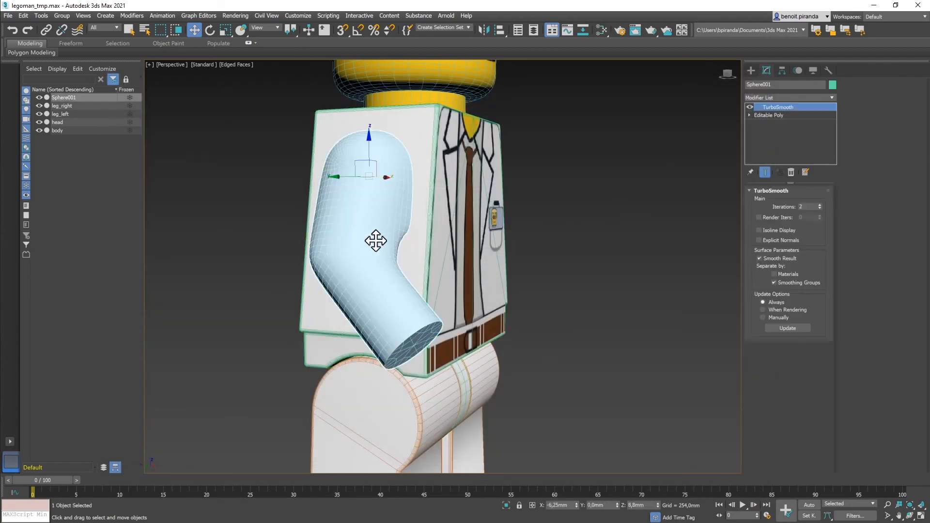
pyautogui.keyDown('alt'); pyautogui.moveTo(440, 243); pyautogui.dragTo(450, 245, button='middle'); pyautogui.keyUp('alt')
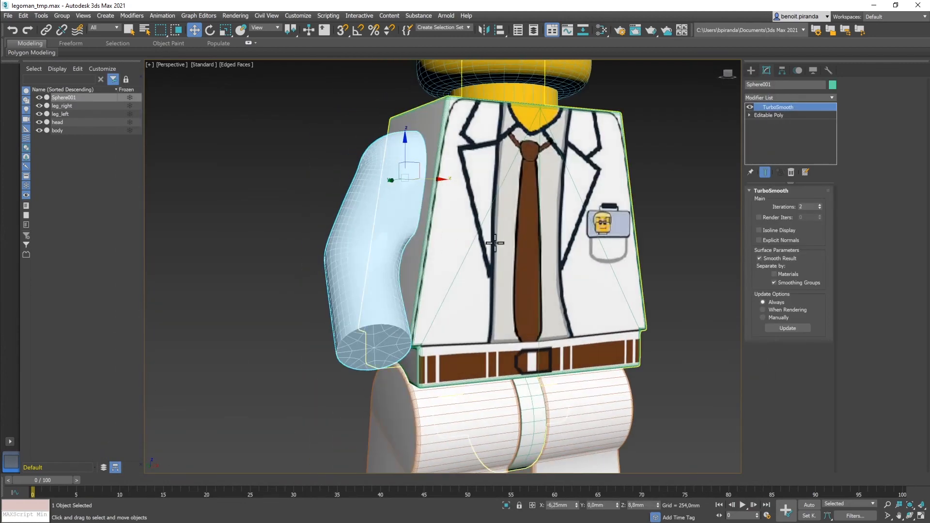
pyautogui.scroll(-2, 450, 245)
pyautogui.moveTo(522, 240); pyautogui.dragTo(427, 280, button='middle')
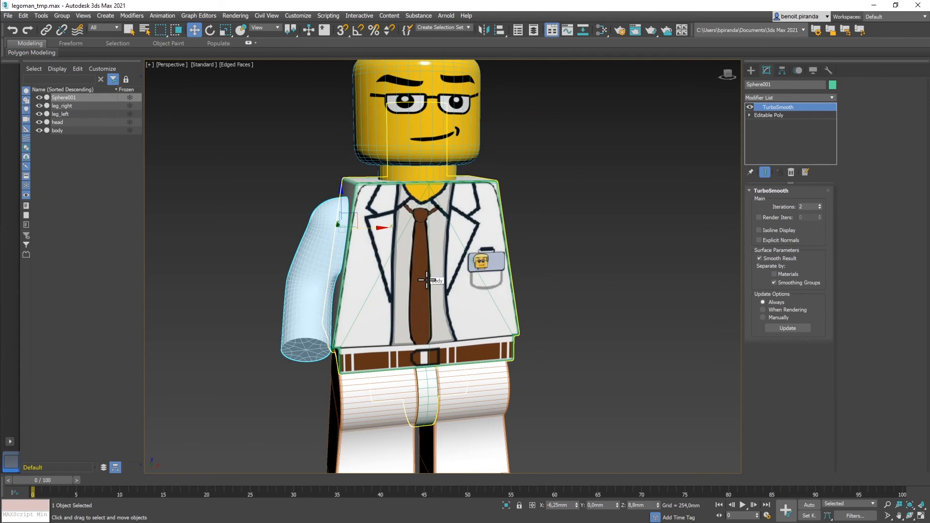
pyautogui.click(243, 286)
pyautogui.click(293, 282)
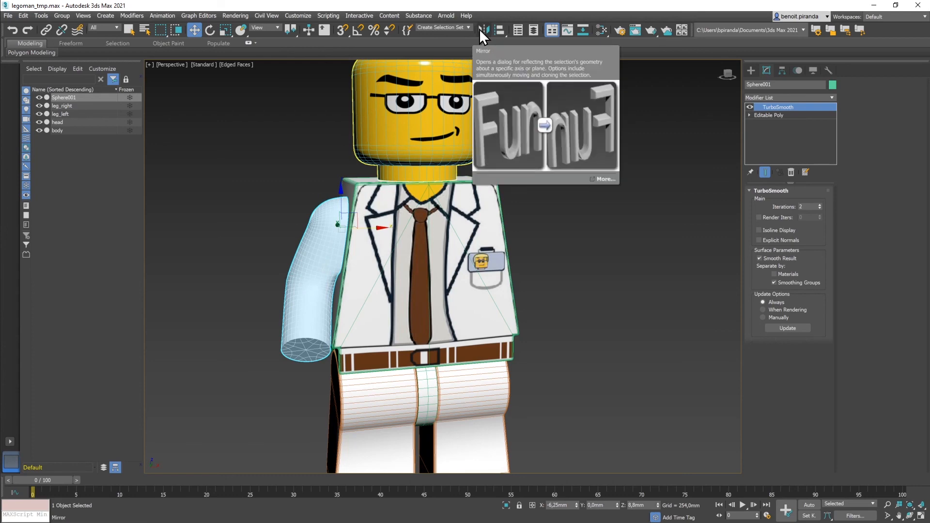
pyautogui.click(483, 30)
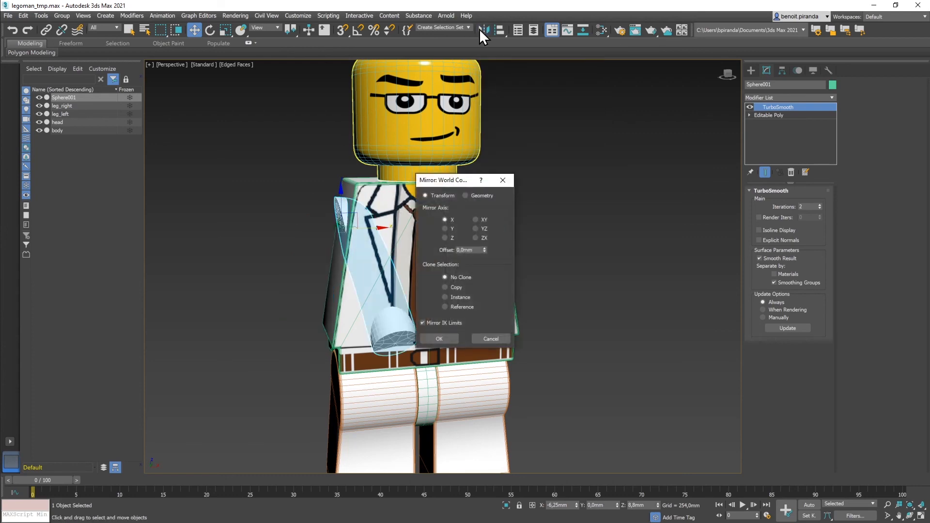
pyautogui.click(466, 196)
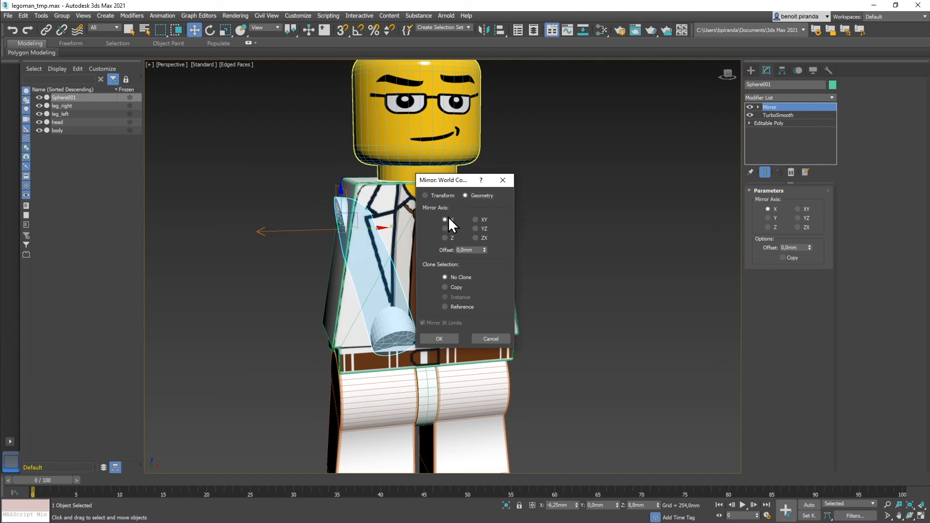
pyautogui.click(447, 289)
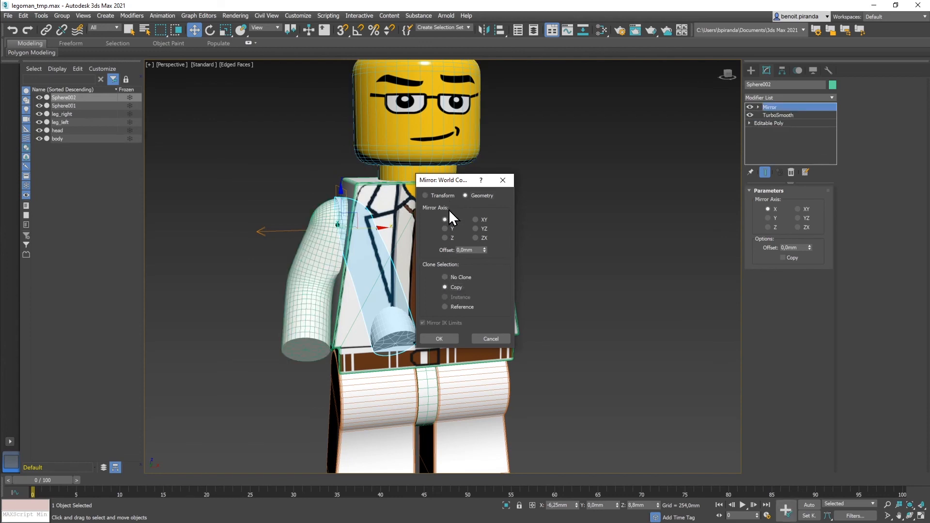
# Step: Set the mirror offset to 12,5 mm and create the mirrored arm on the other side of the body
pyautogui.click(464, 250)
pyautogui.write('12,5')
pyautogui.press('Return')
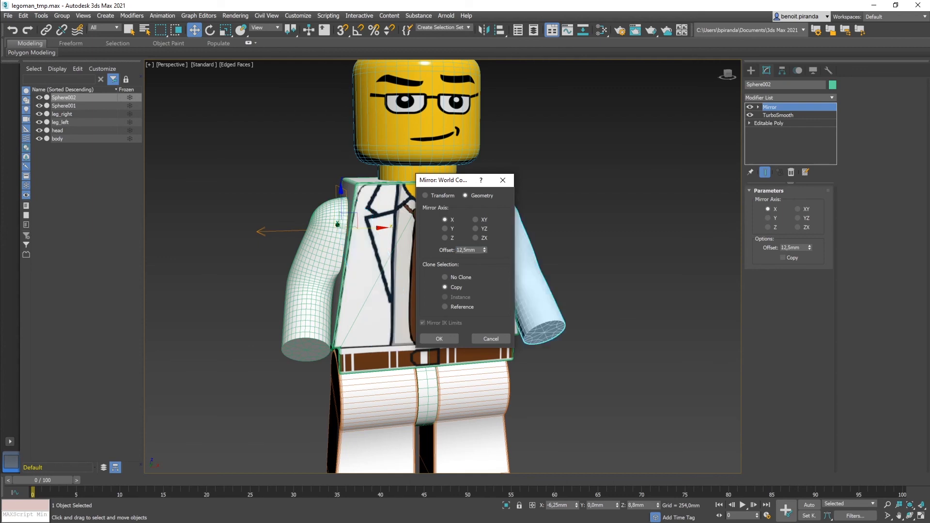
pyautogui.moveTo(457, 182); pyautogui.dragTo(618, 156)
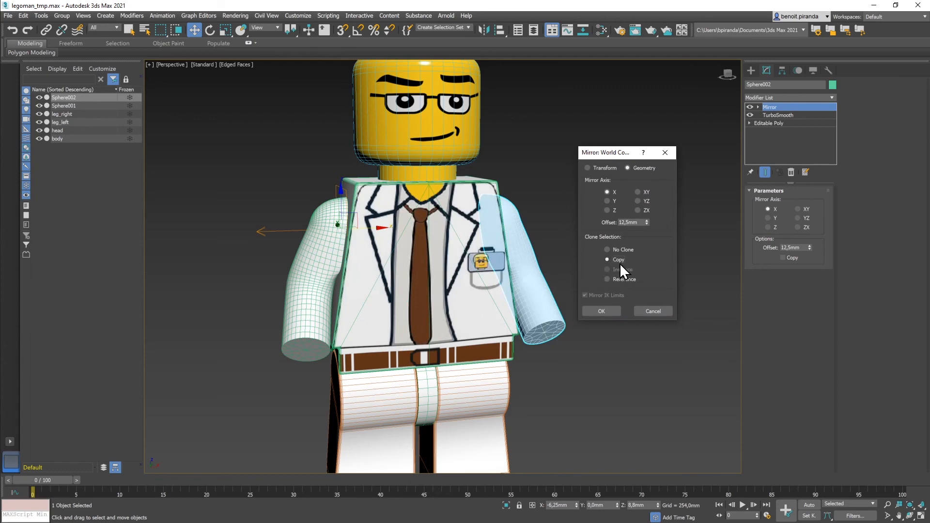
pyautogui.click(602, 311)
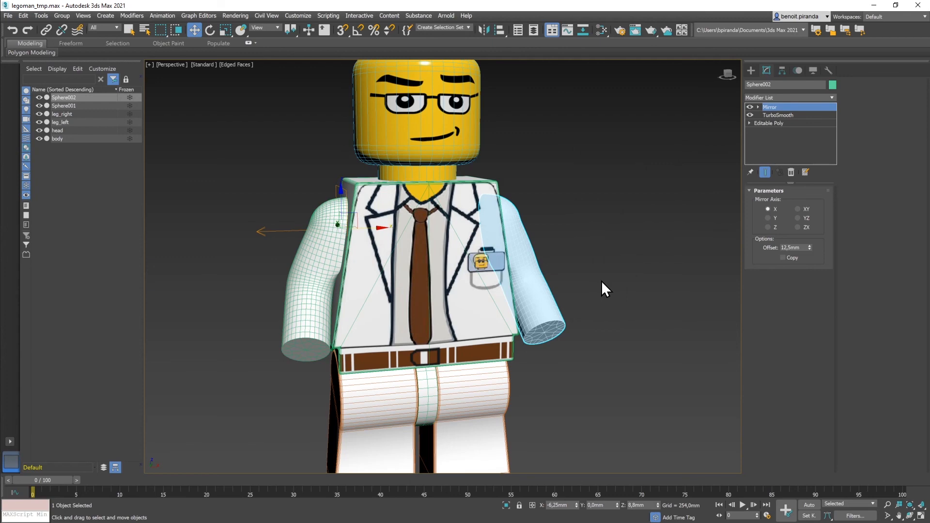
pyautogui.keyDown('alt'); pyautogui.moveTo(594, 278); pyautogui.dragTo(533, 267, button='middle'); pyautogui.keyUp('alt')
pyautogui.keyDown('alt'); pyautogui.moveTo(591, 238); pyautogui.dragTo(625, 256, button='middle'); pyautogui.keyUp('alt')
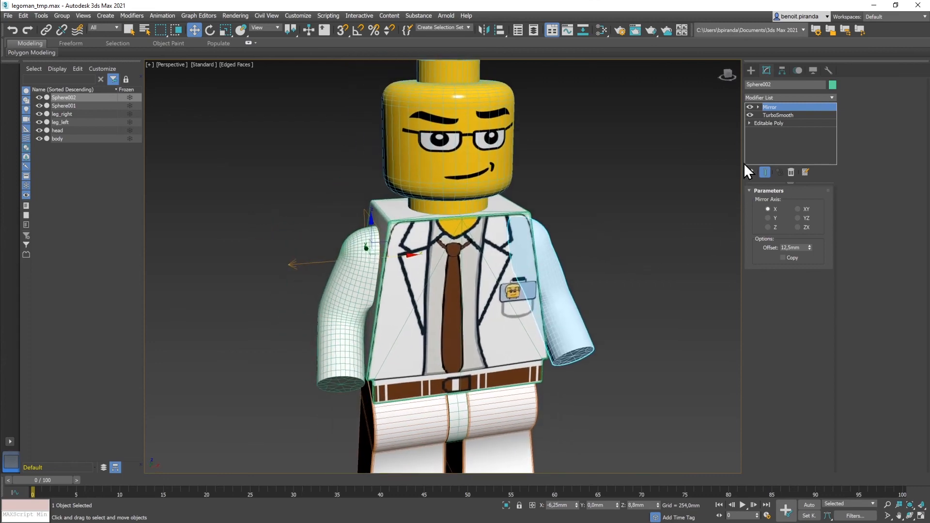